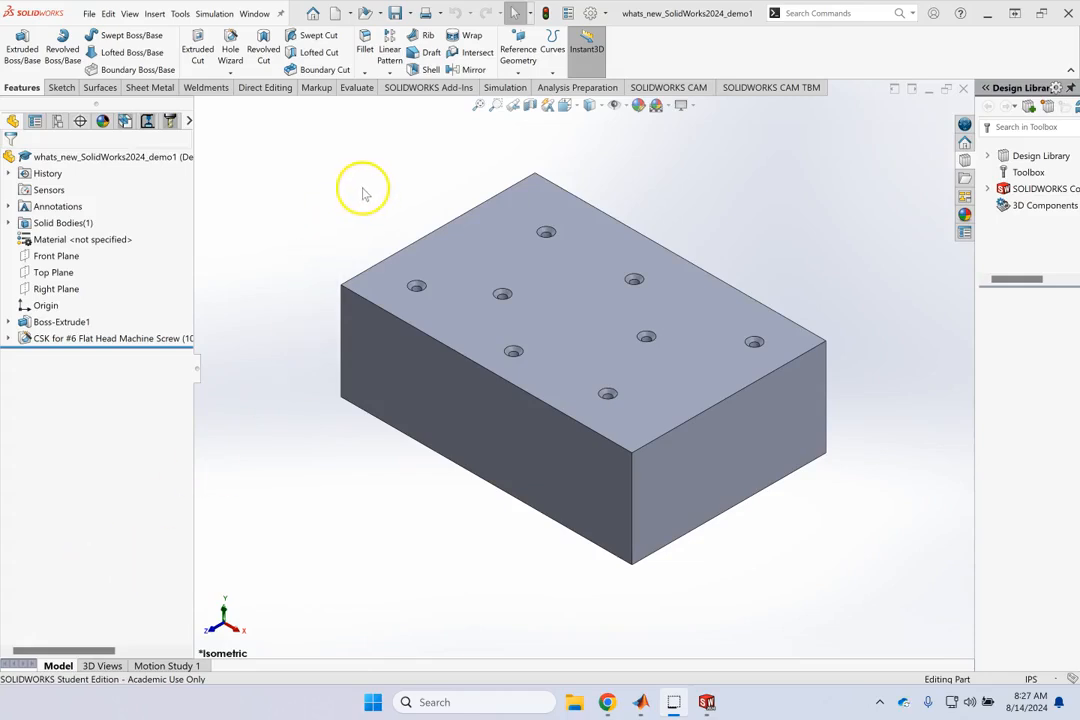
click(232, 50)
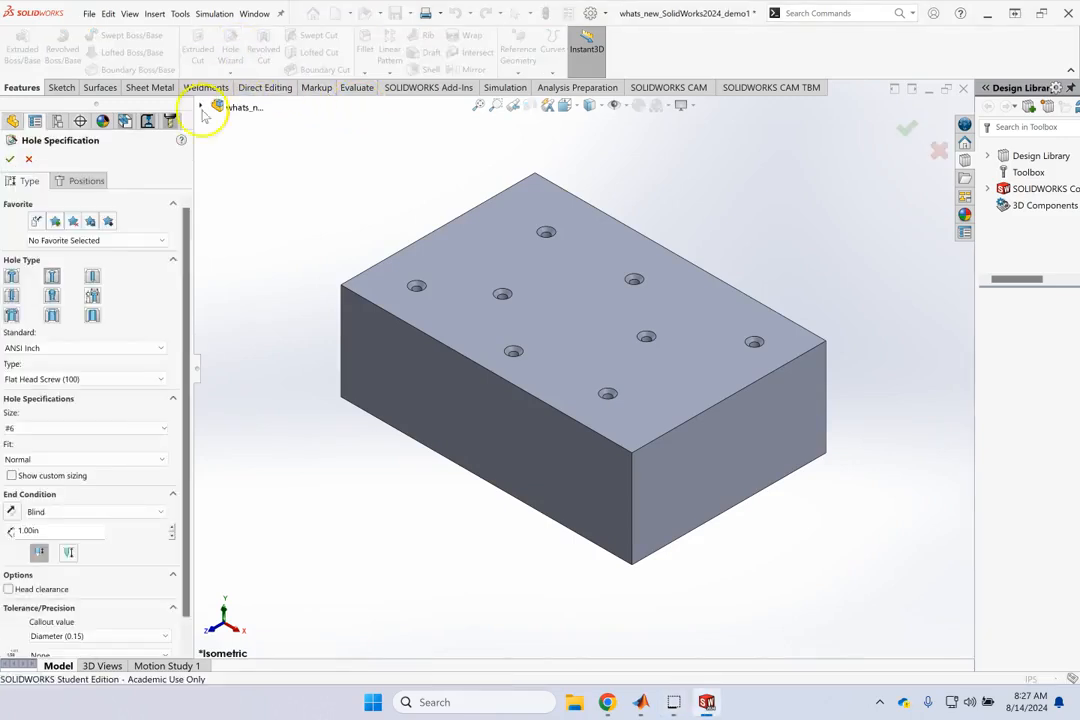
click(95, 181)
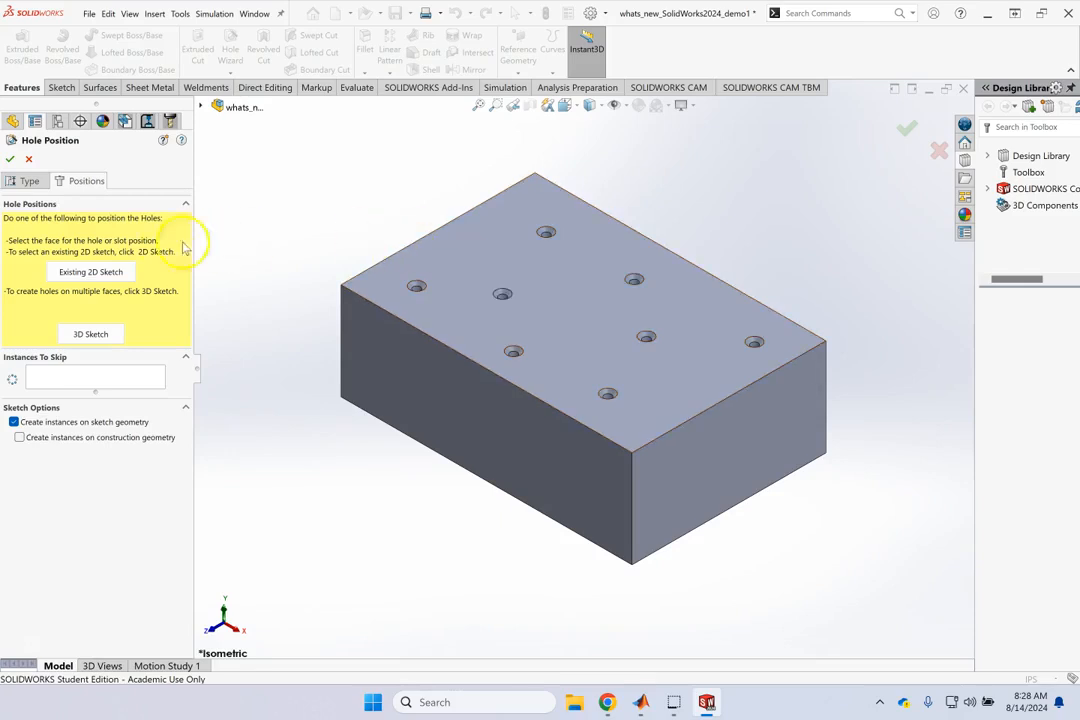
click(100, 273)
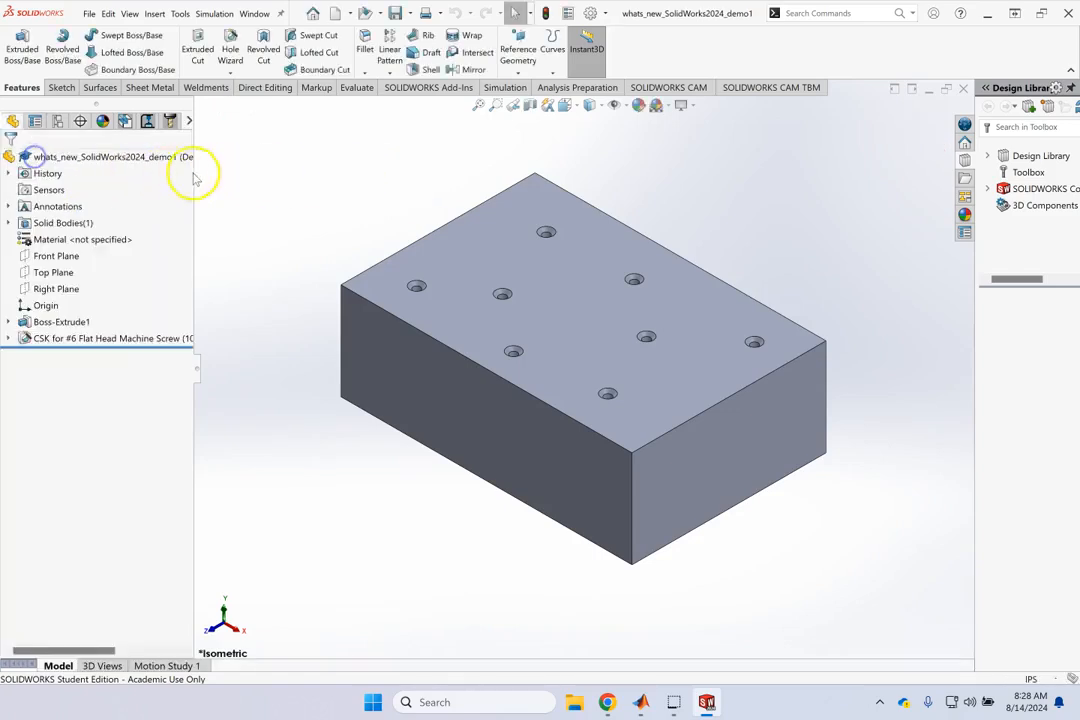
click(389, 73)
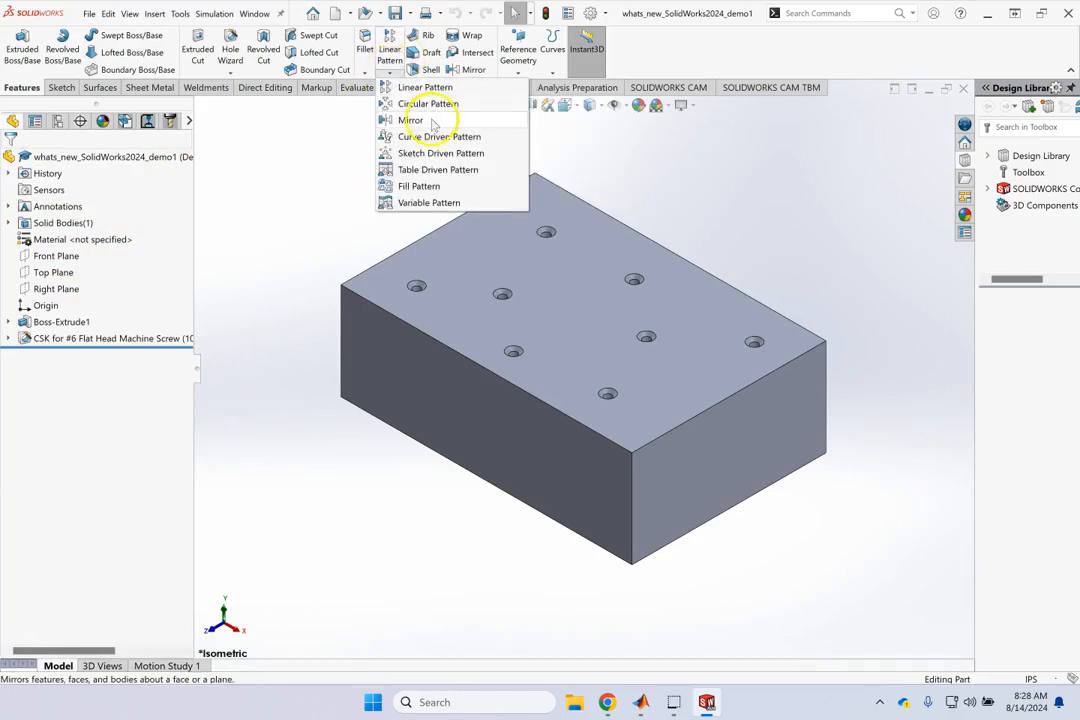
click(389, 73)
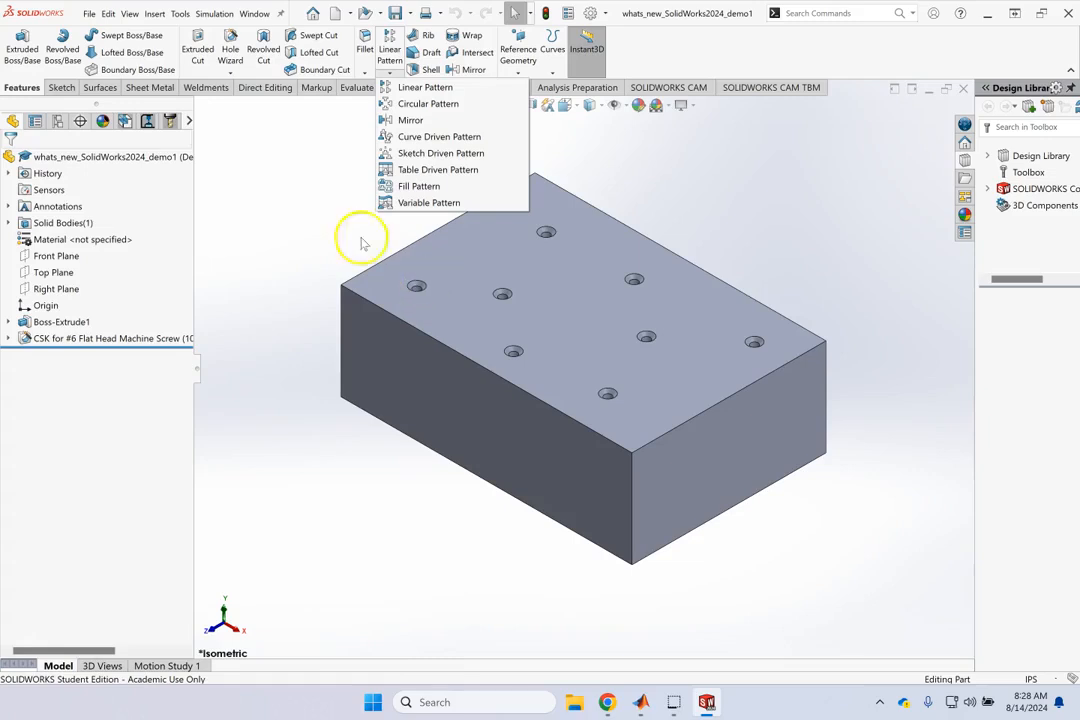
click(282, 193)
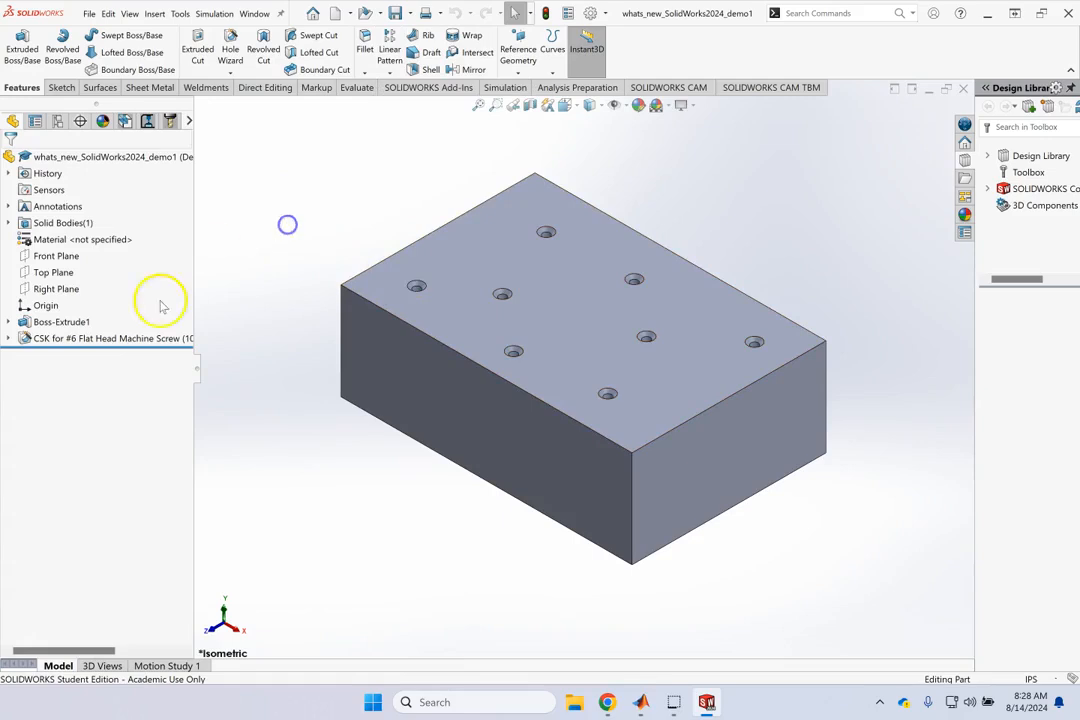
Step: Roll the model back to before the countersunk hole feature and roll it forward again
right_click(44, 340)
click(302, 265)
drag(202, 347, 157, 330)
click(310, 188)
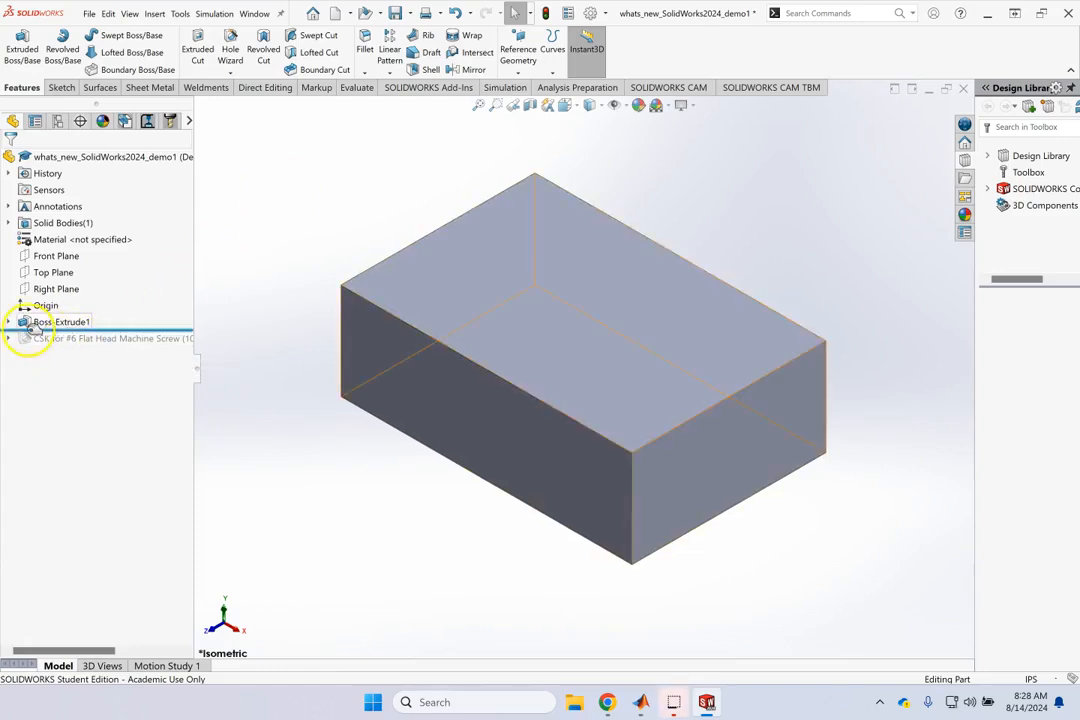
drag(57, 332, 48, 352)
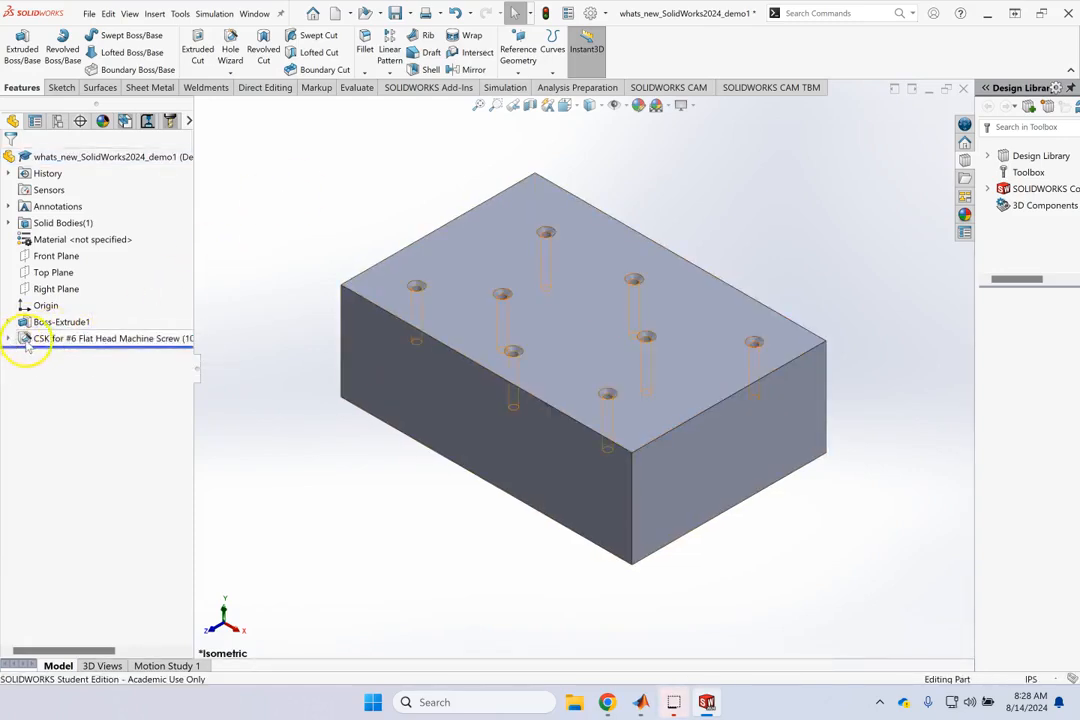
Step: Suppress the #6 countersunk hole feature and show its position sketch, Sketch2
click(8, 339)
click(65, 355)
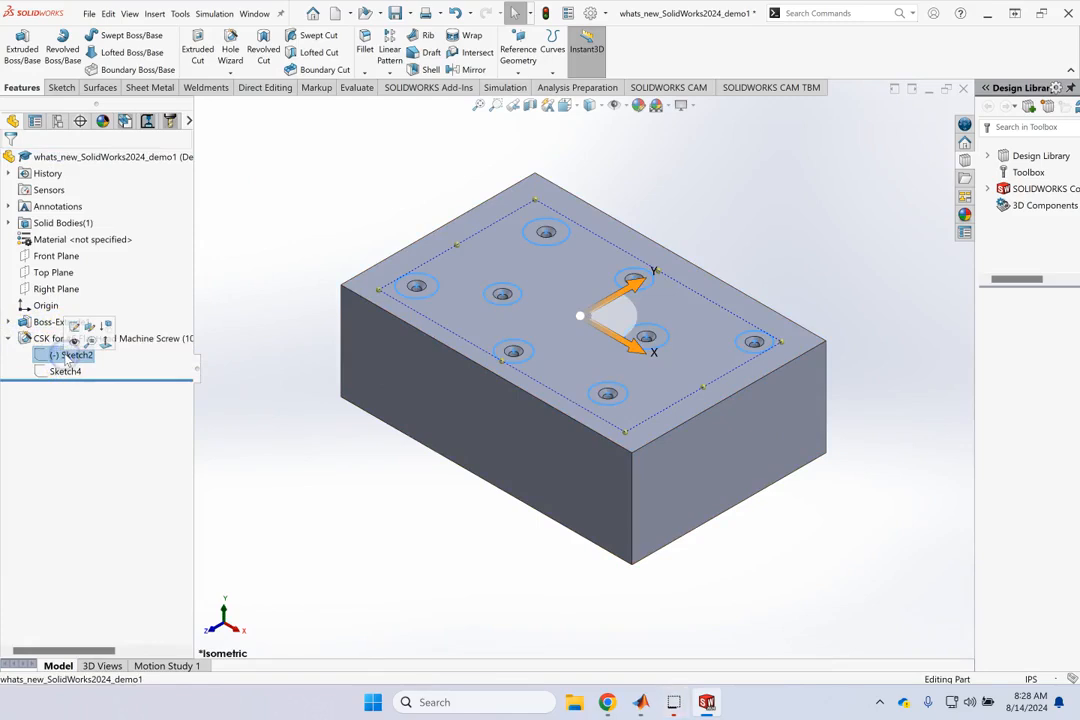
right_click(49, 339)
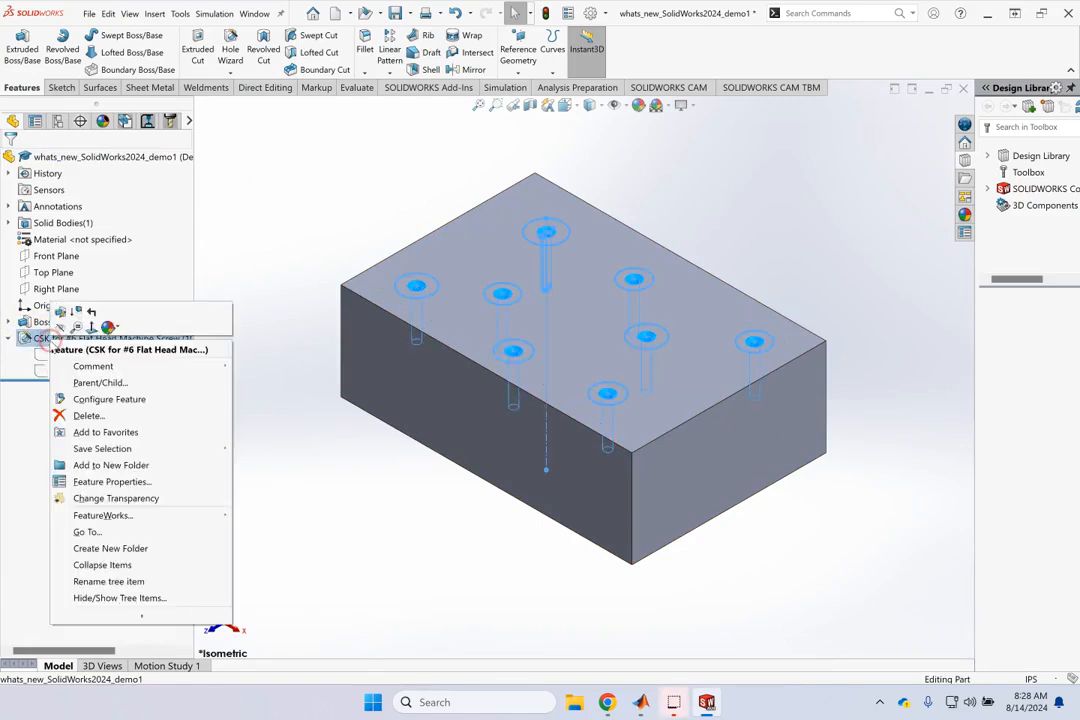
click(80, 320)
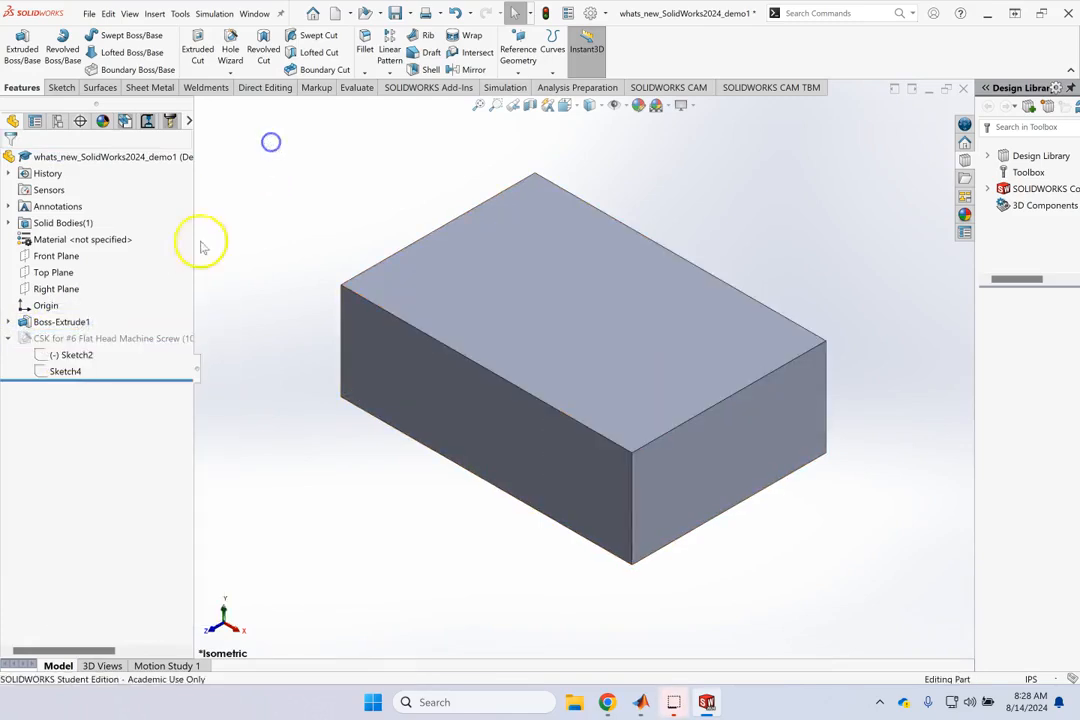
click(95, 355)
click(74, 297)
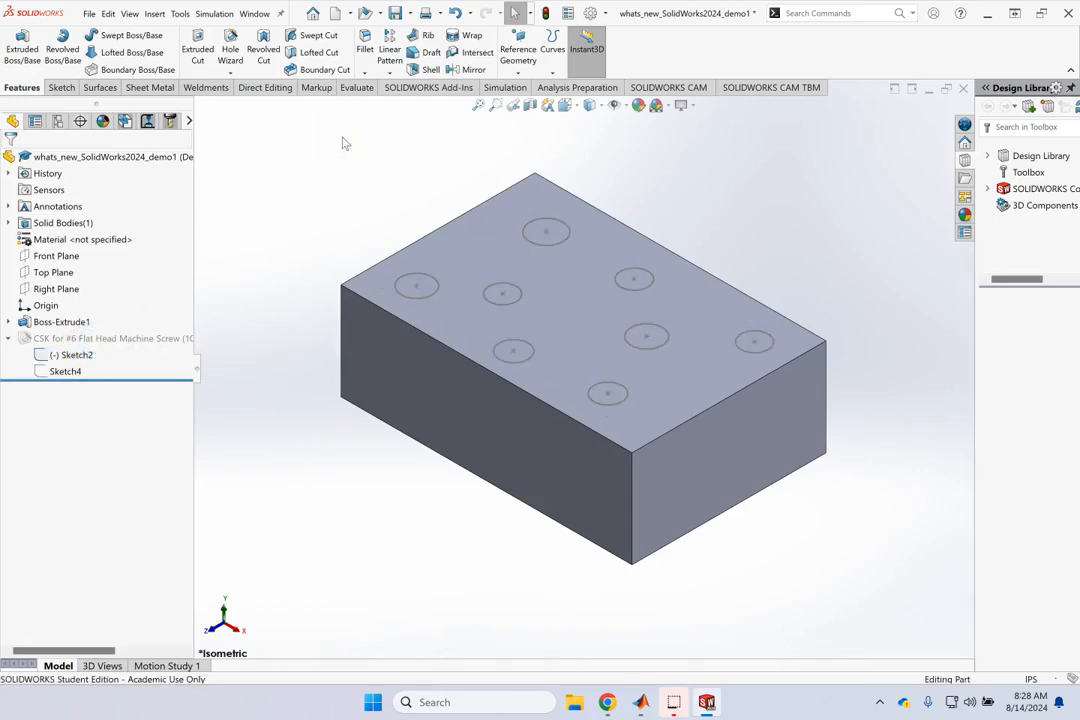
Step: Edit Sketch2 and delete all of its existing sketch entities
scroll(536, 293, down, 2)
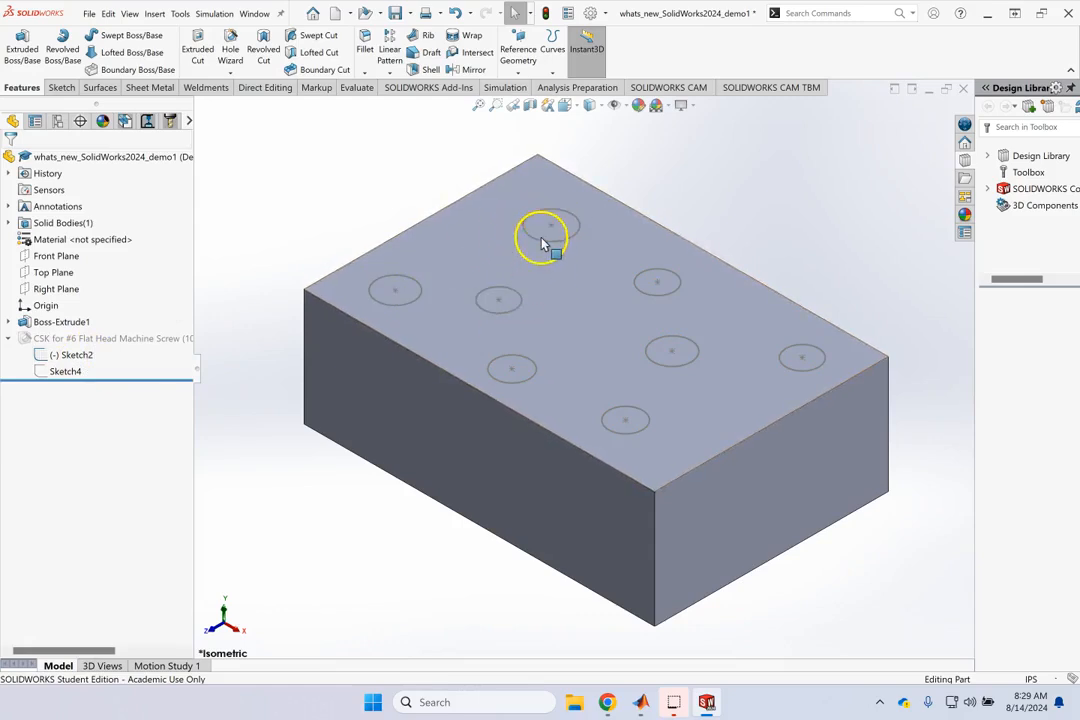
click(78, 355)
click(92, 325)
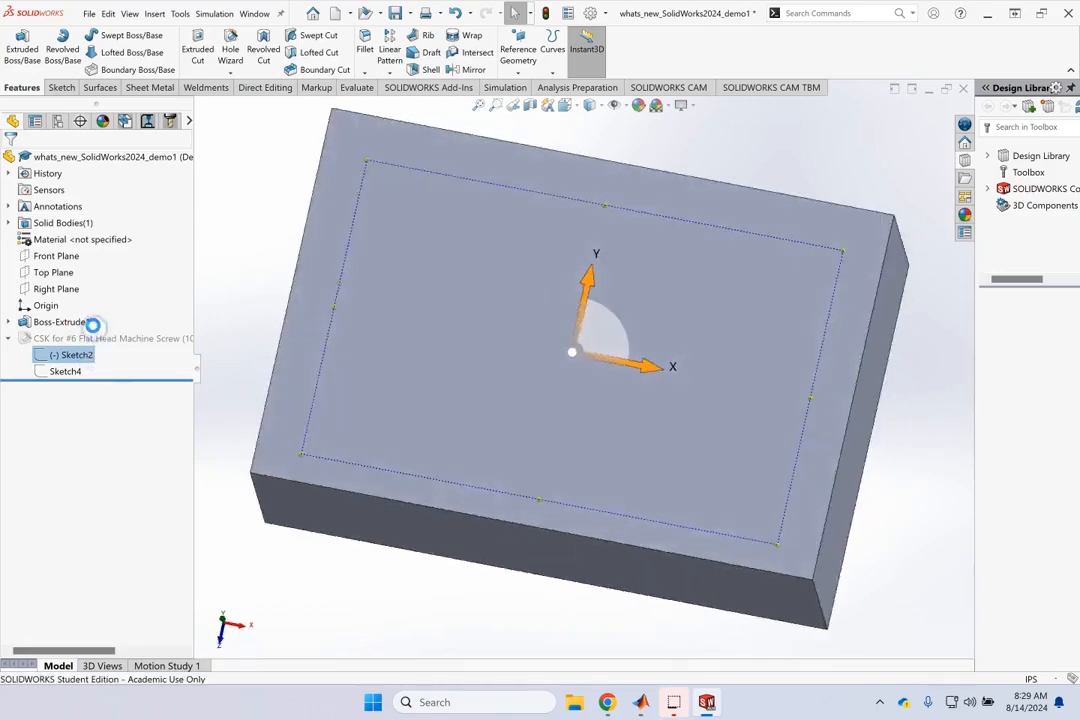
mouse_move(211, 205)
mouse_down()
mouse_move(280, 260)
mouse_move(877, 567)
mouse_up()
key(Delete)
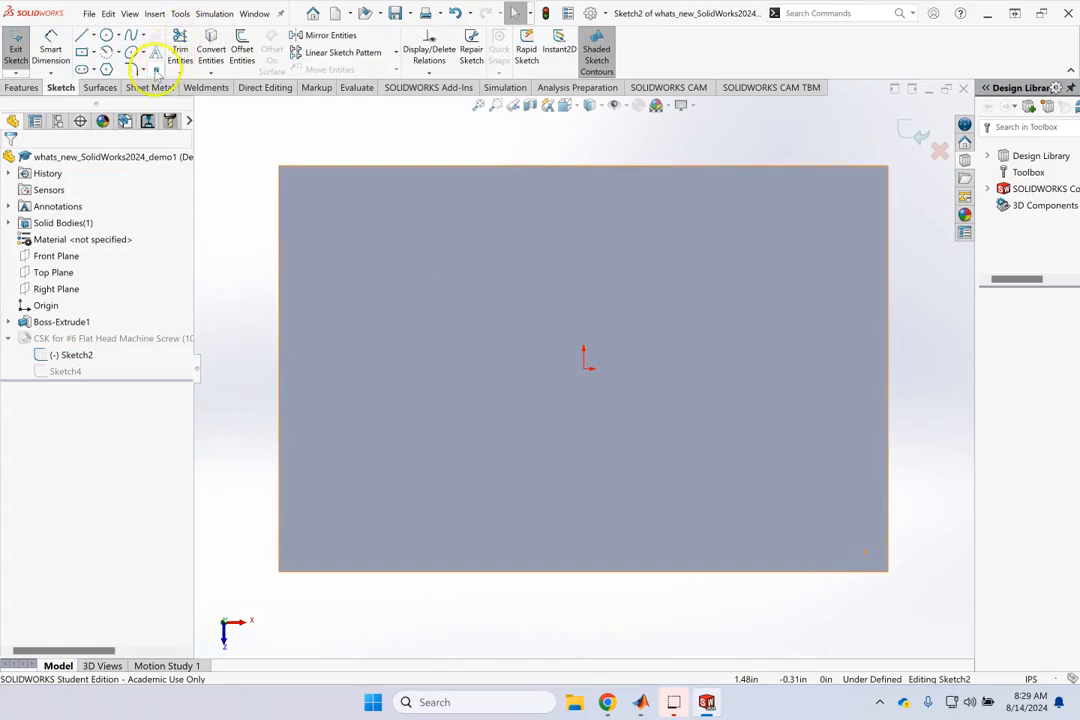
Step: Place 14 sketch points scattered across the block's top face and exit Sketch2
click(156, 70)
click(369, 257)
click(357, 348)
click(453, 293)
click(588, 240)
click(667, 292)
click(475, 423)
click(373, 490)
click(612, 494)
click(687, 399)
click(767, 305)
click(800, 209)
click(833, 408)
click(773, 499)
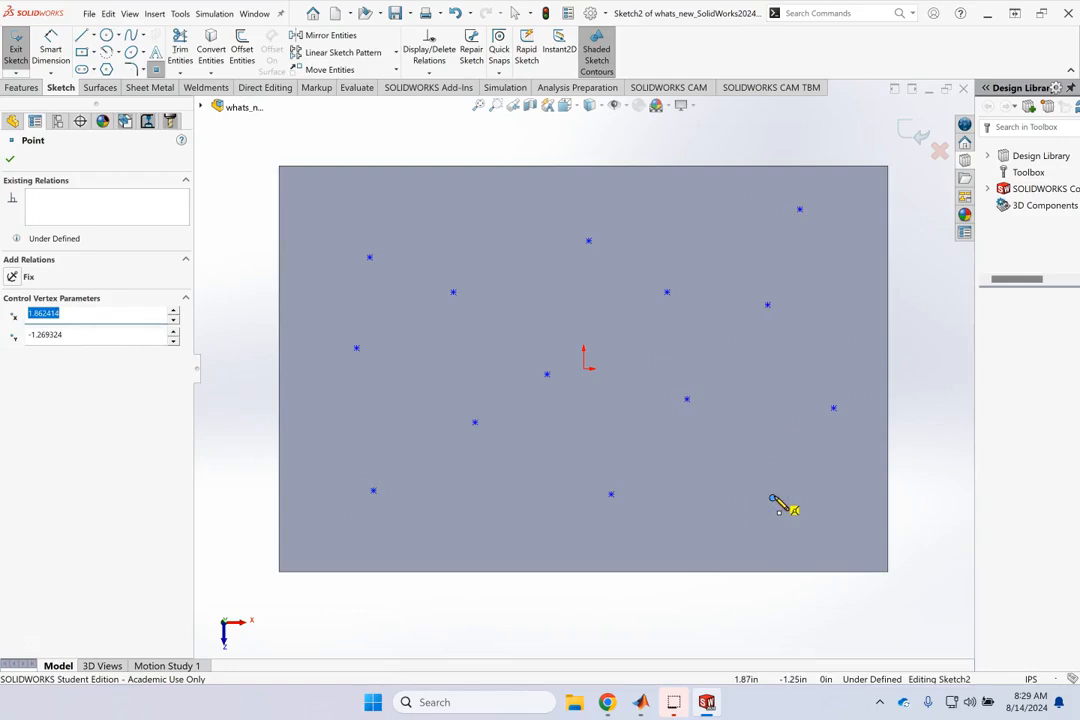
click(907, 127)
click(755, 180)
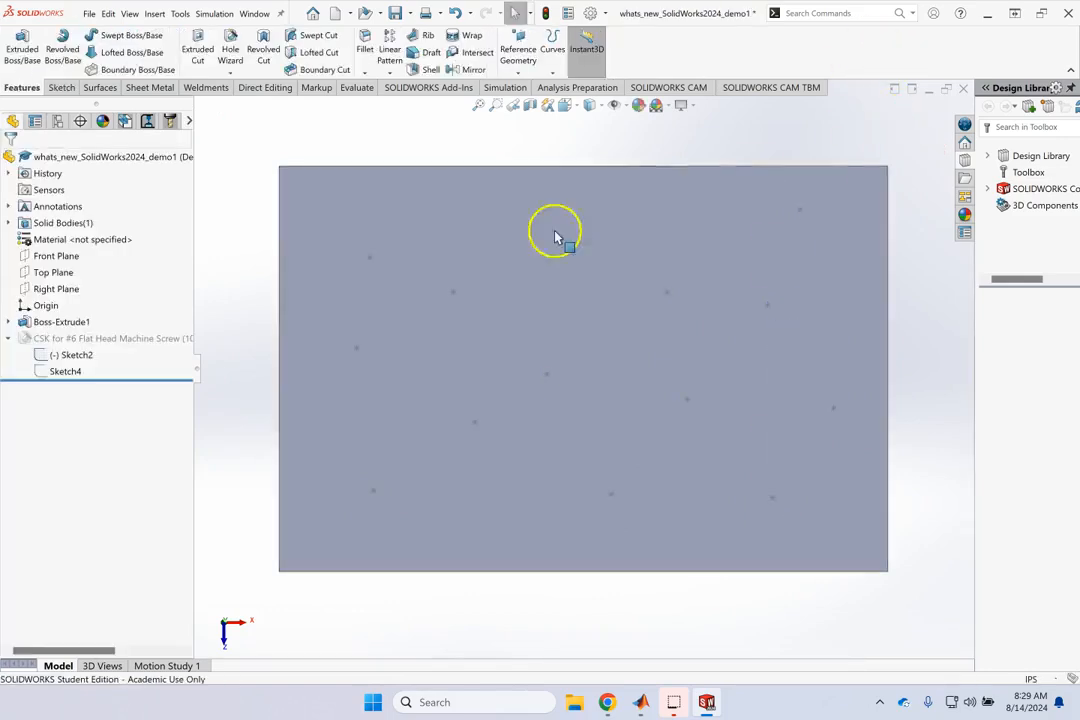
Step: Delete the suppressed countersunk hole feature together with its absorbed sketches, and undo the deletion
right_click(43, 338)
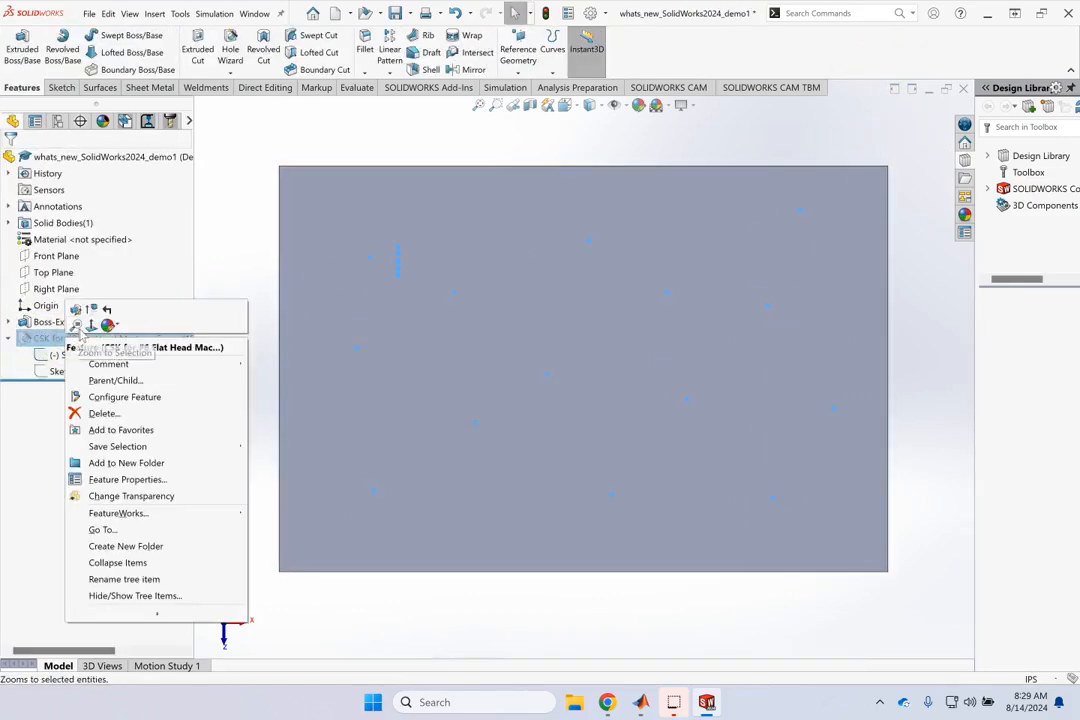
click(103, 414)
click(630, 262)
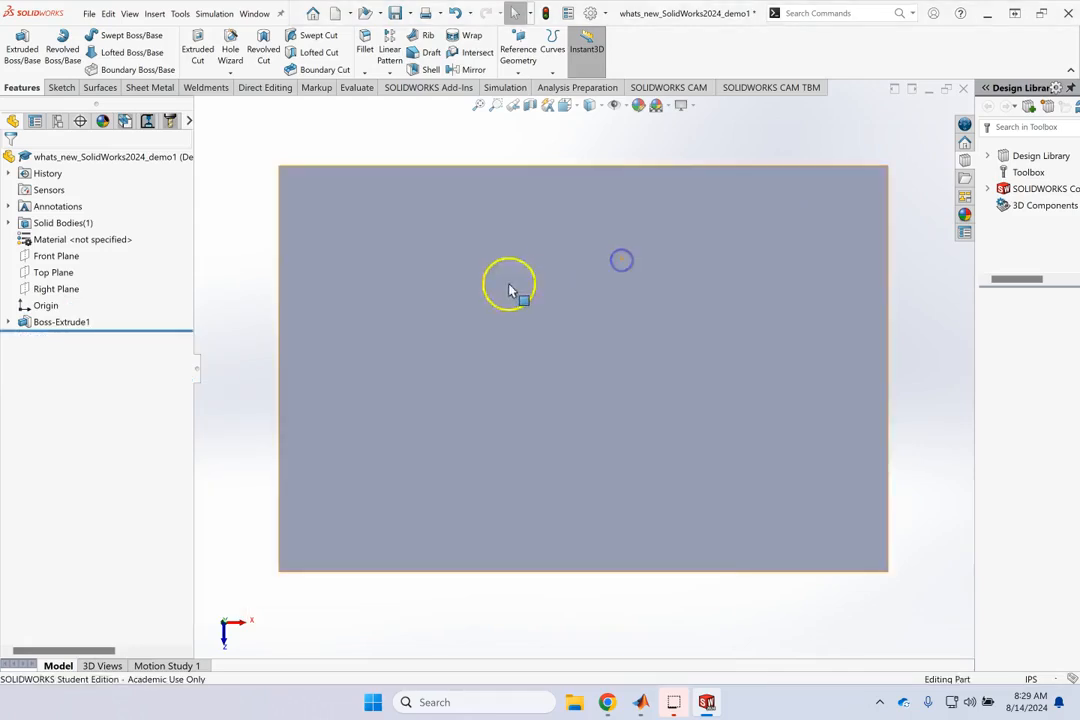
key(ctrl+z)
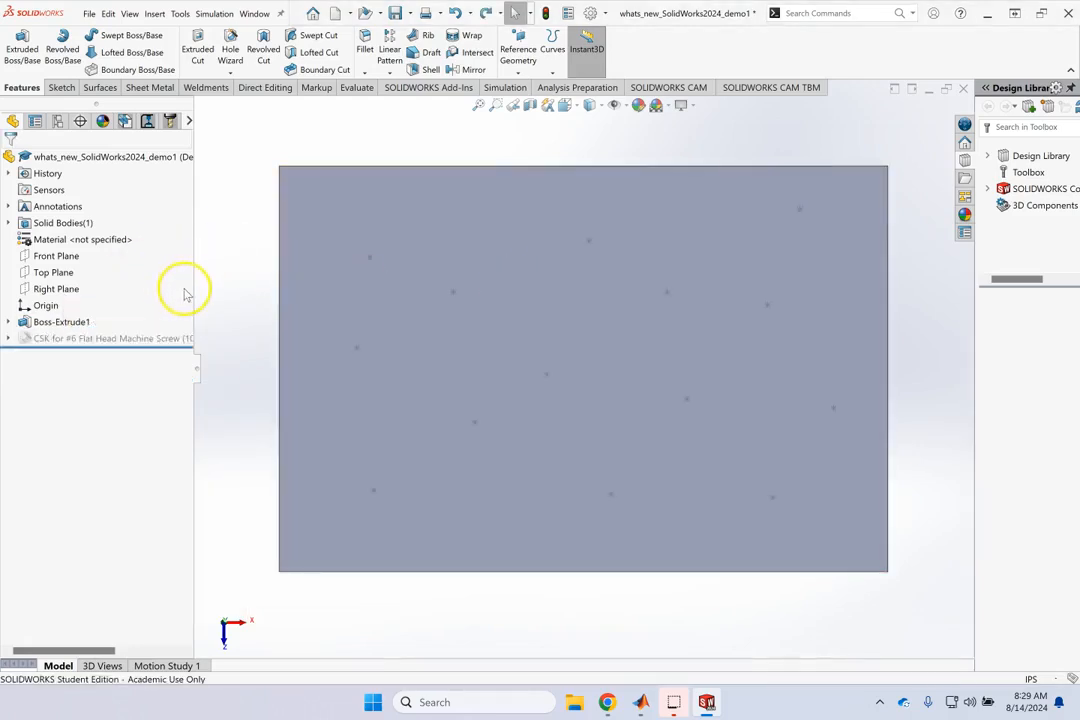
Step: Delete the suppressed countersunk hole feature without its absorbed features, keeping Sketch2 in the part
right_click(126, 338)
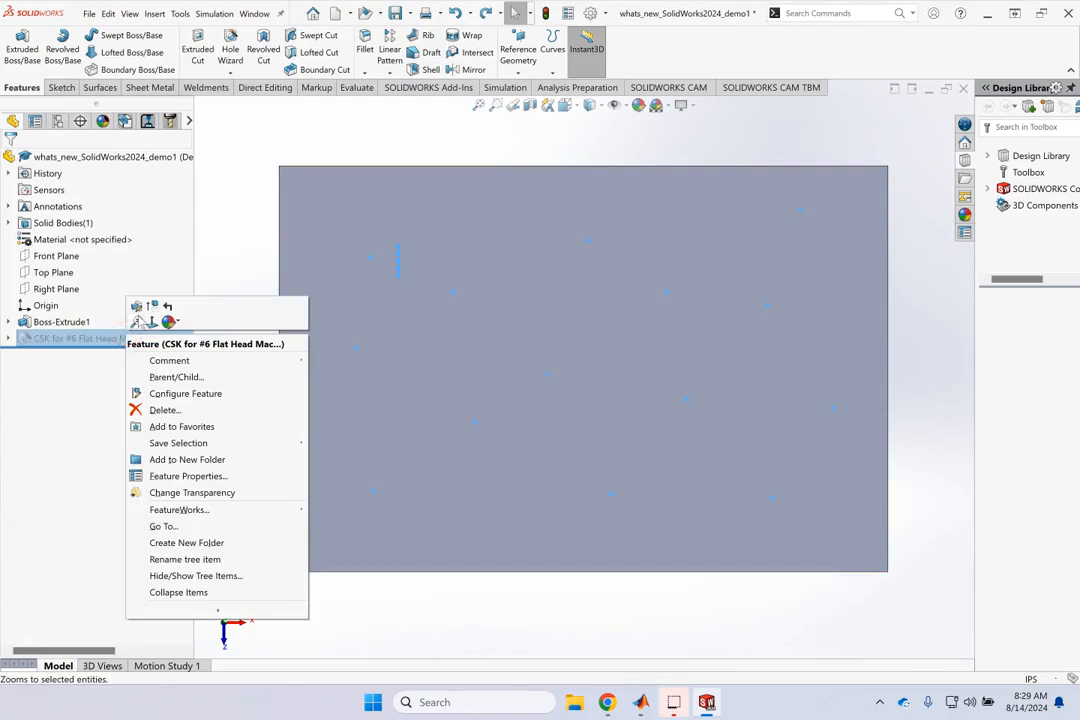
click(165, 411)
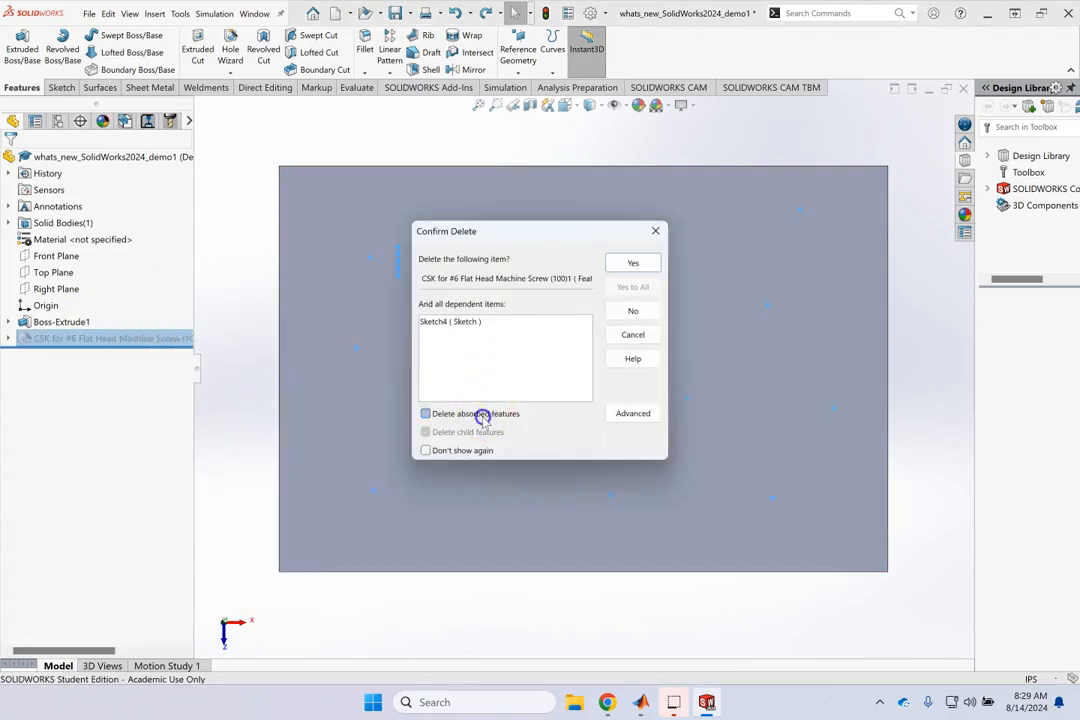
click(628, 263)
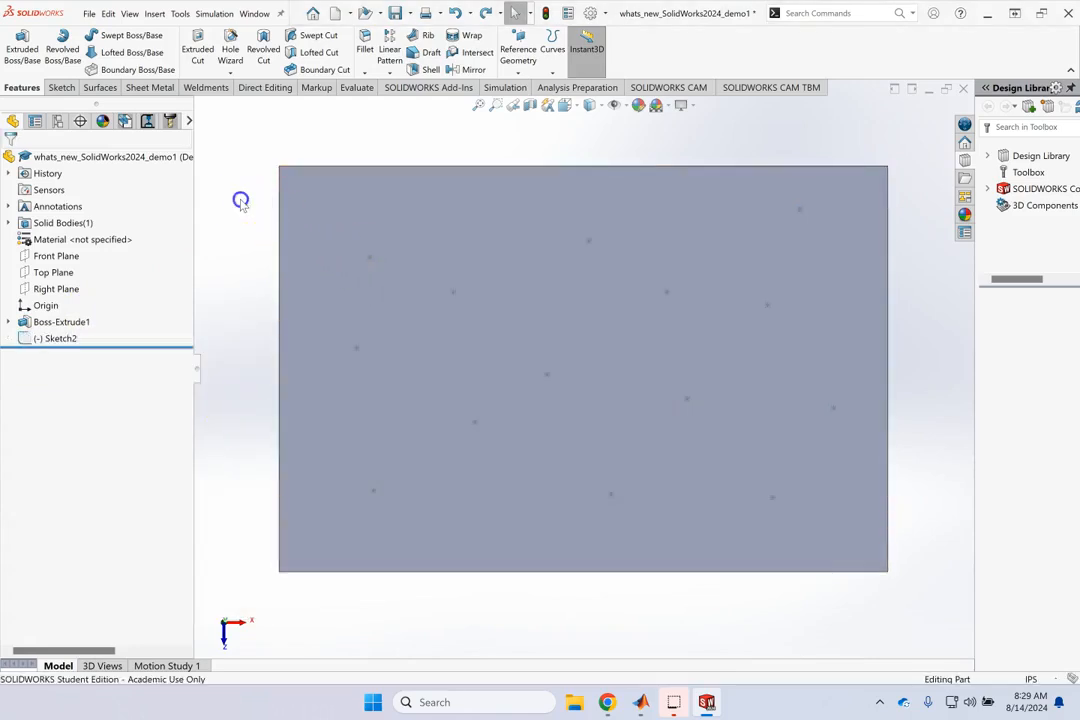
Step: Start a #6 flat head screw countersink with the Hole Wizard and position the holes on the existing 2D sketch Sketch2
key(ctrl+7)
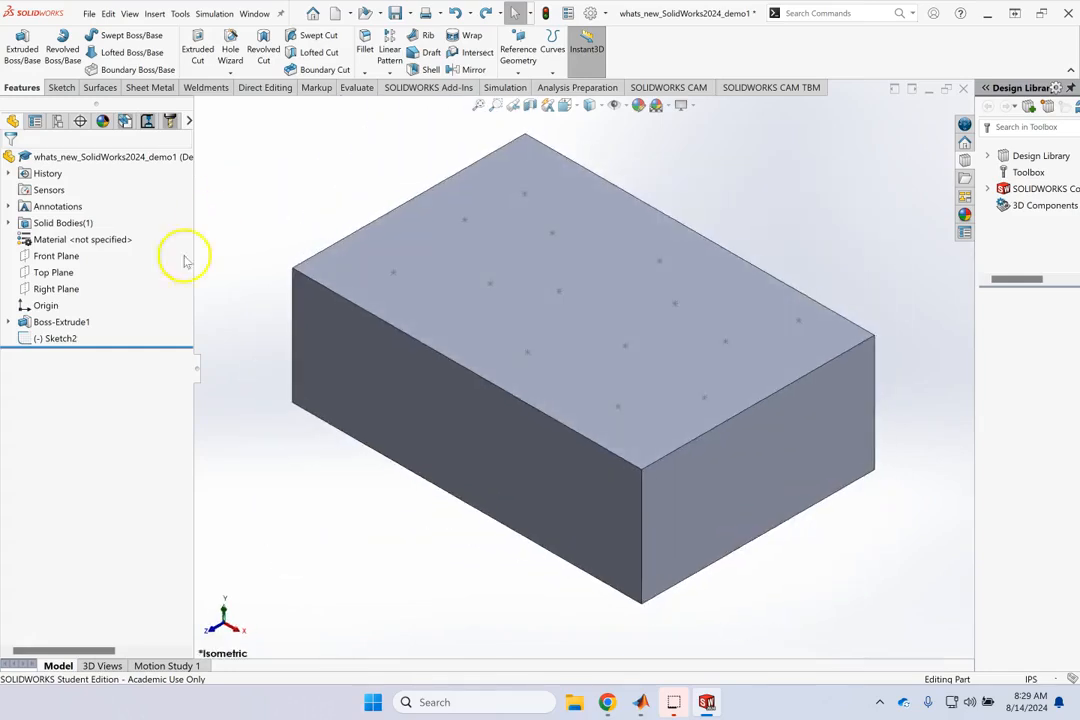
click(55, 338)
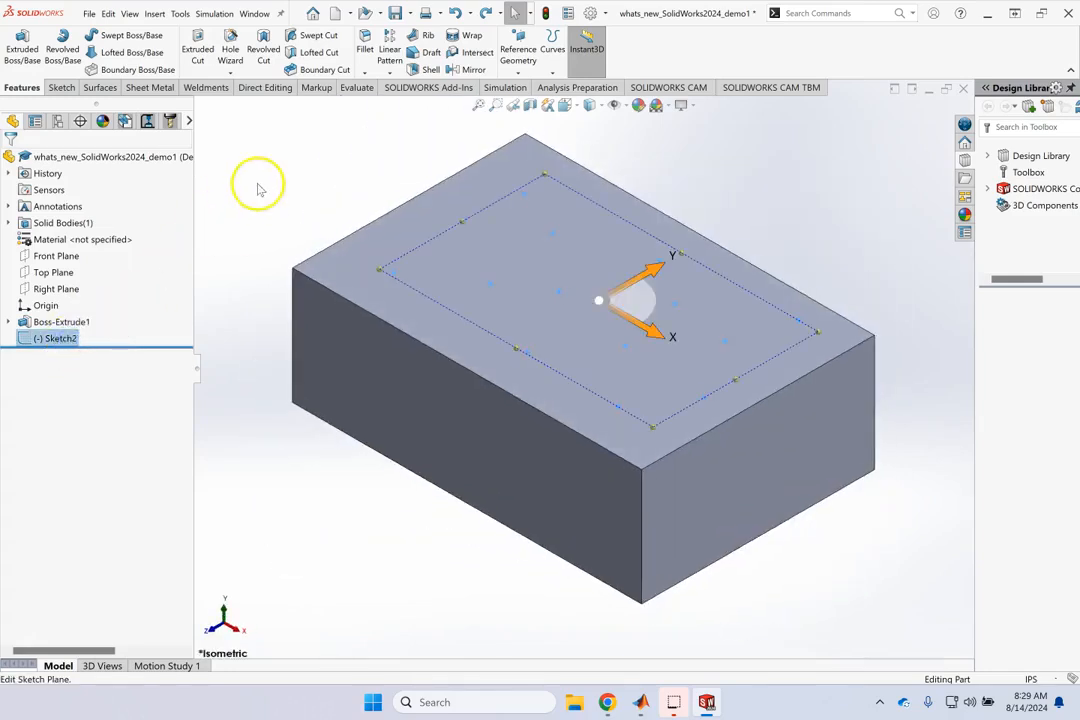
click(286, 155)
click(230, 40)
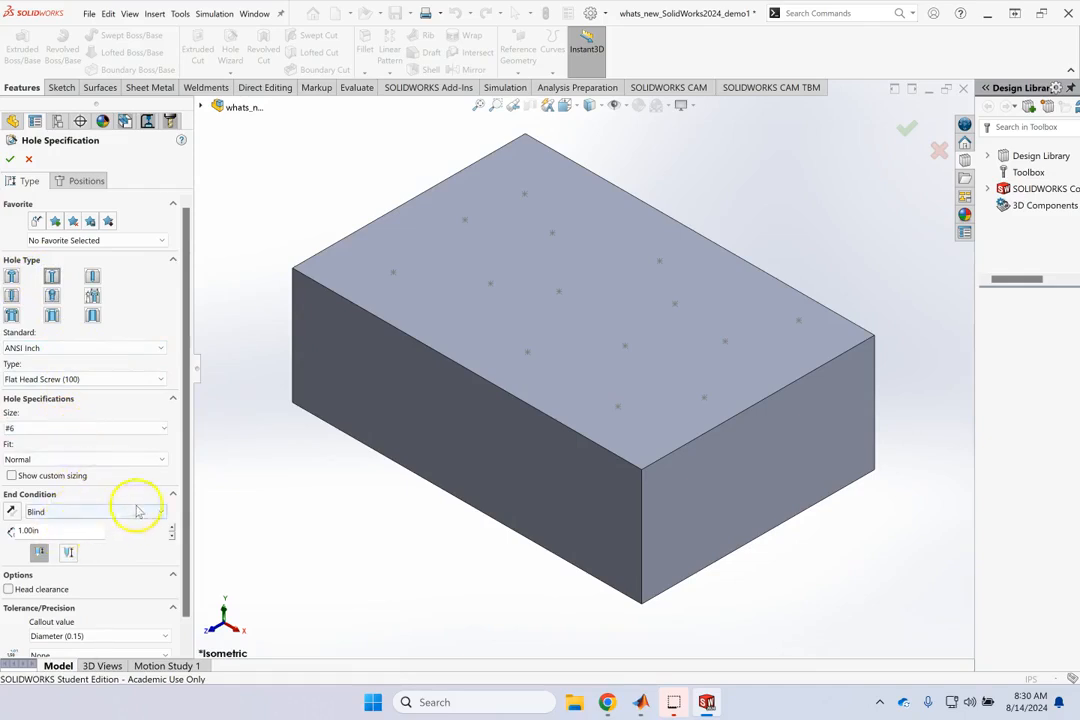
scroll(182, 510, down, 1)
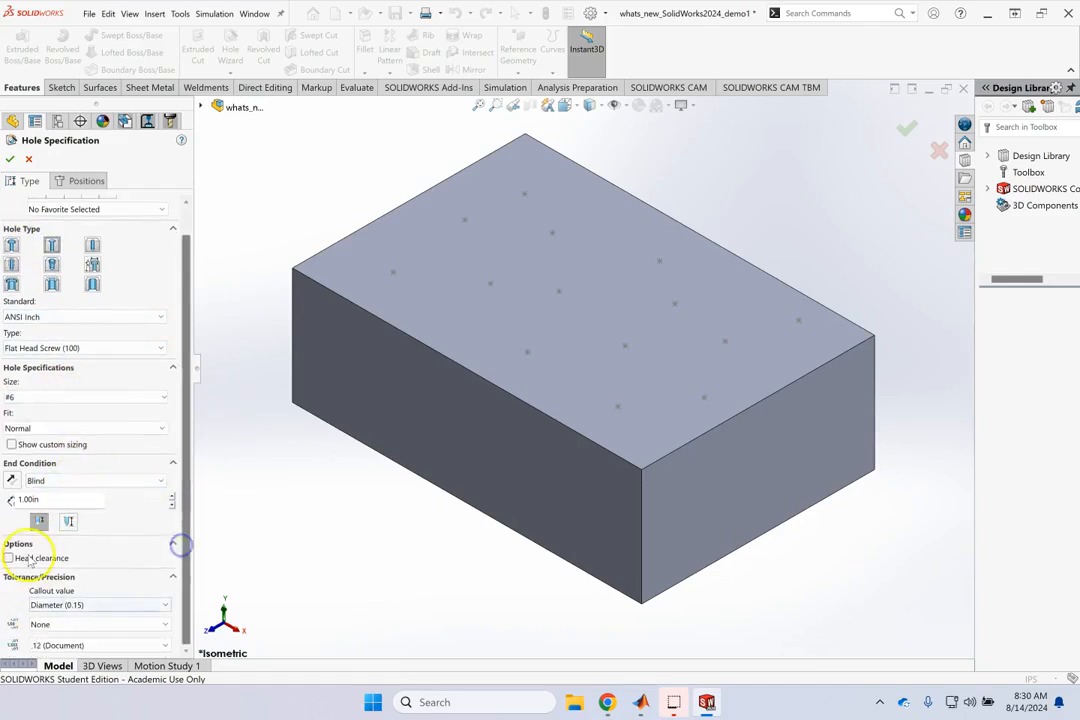
click(98, 184)
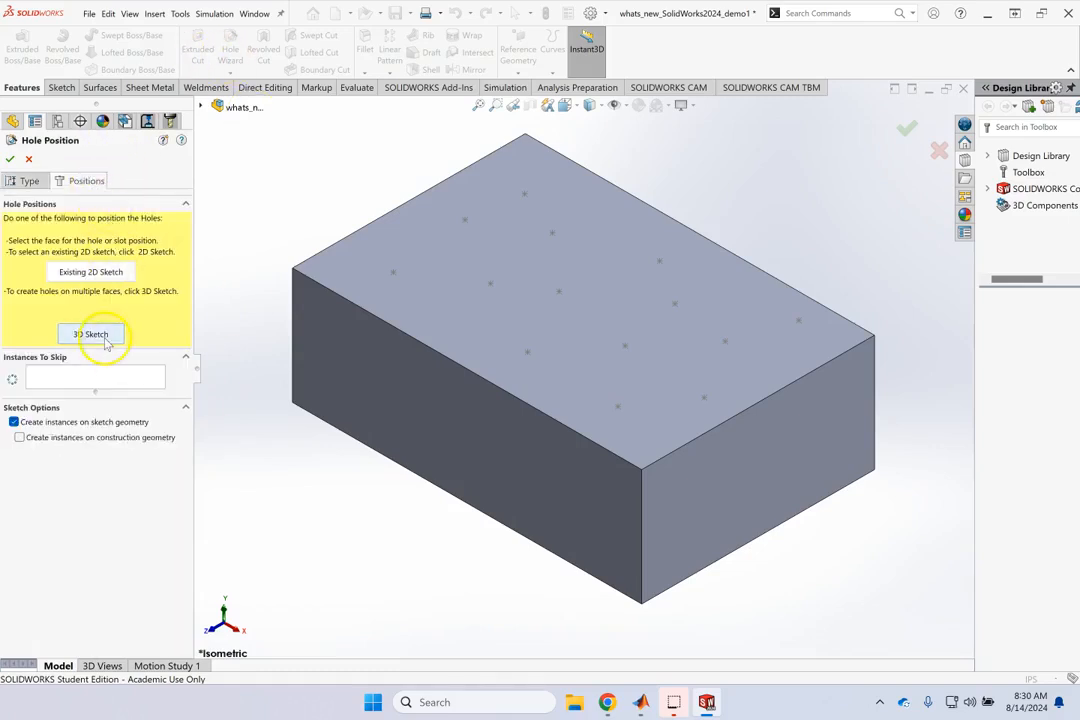
click(122, 273)
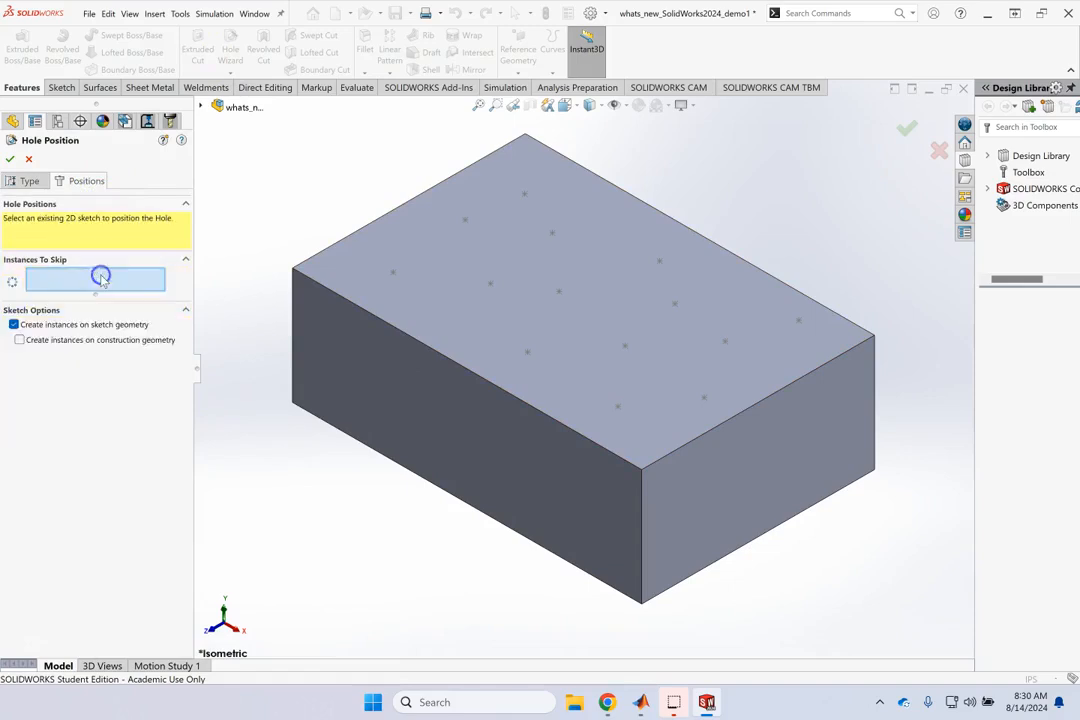
click(395, 273)
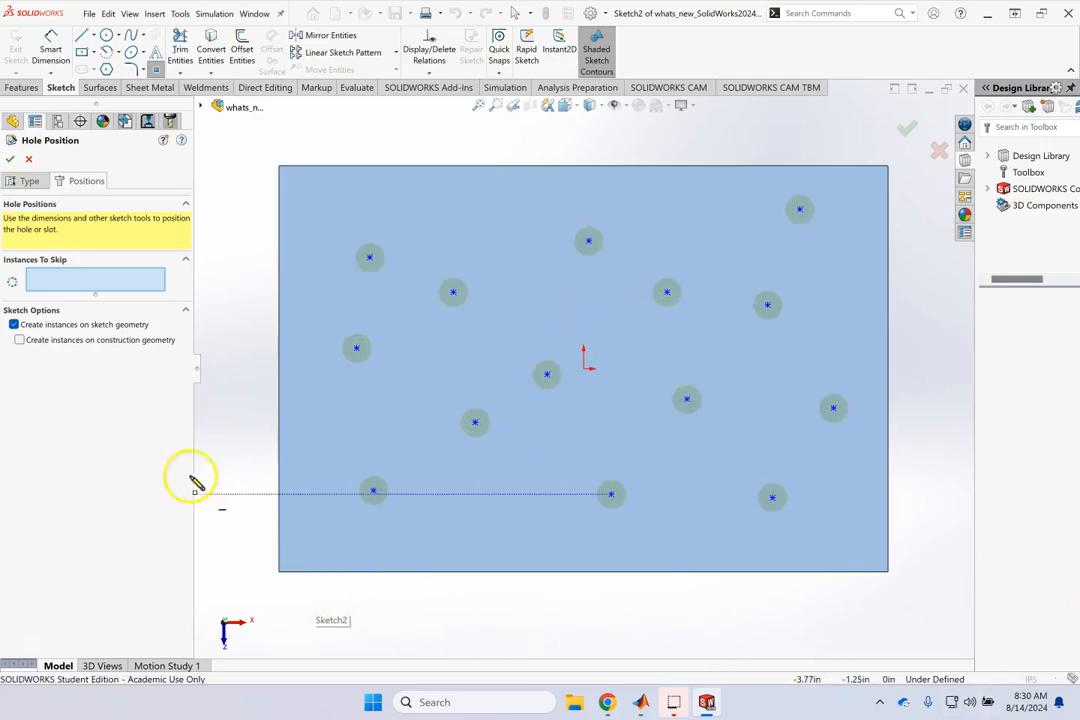
Step: Skip the three hole instances nearest the middle of the top face and accept the selection
click(91, 288)
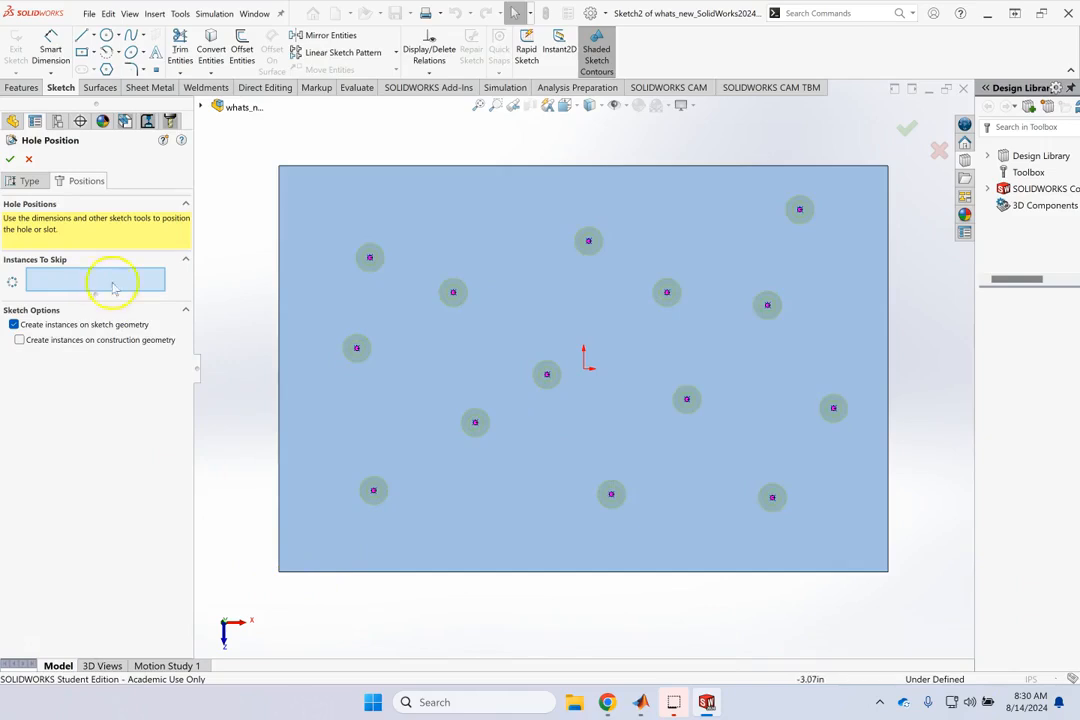
click(453, 295)
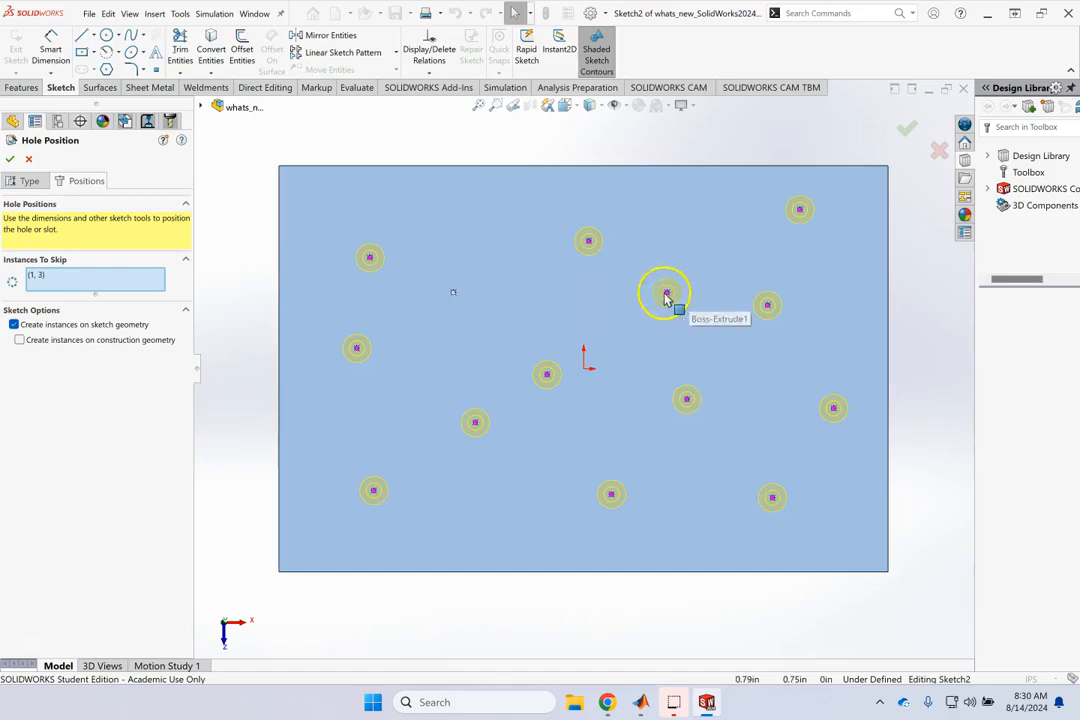
click(549, 380)
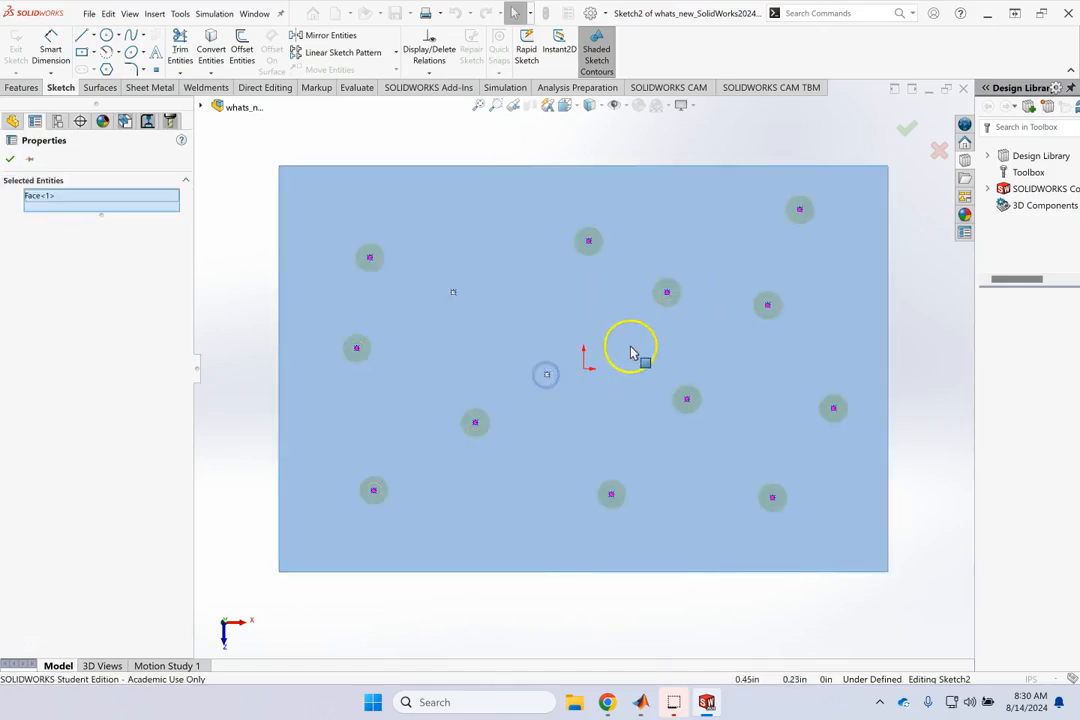
click(667, 293)
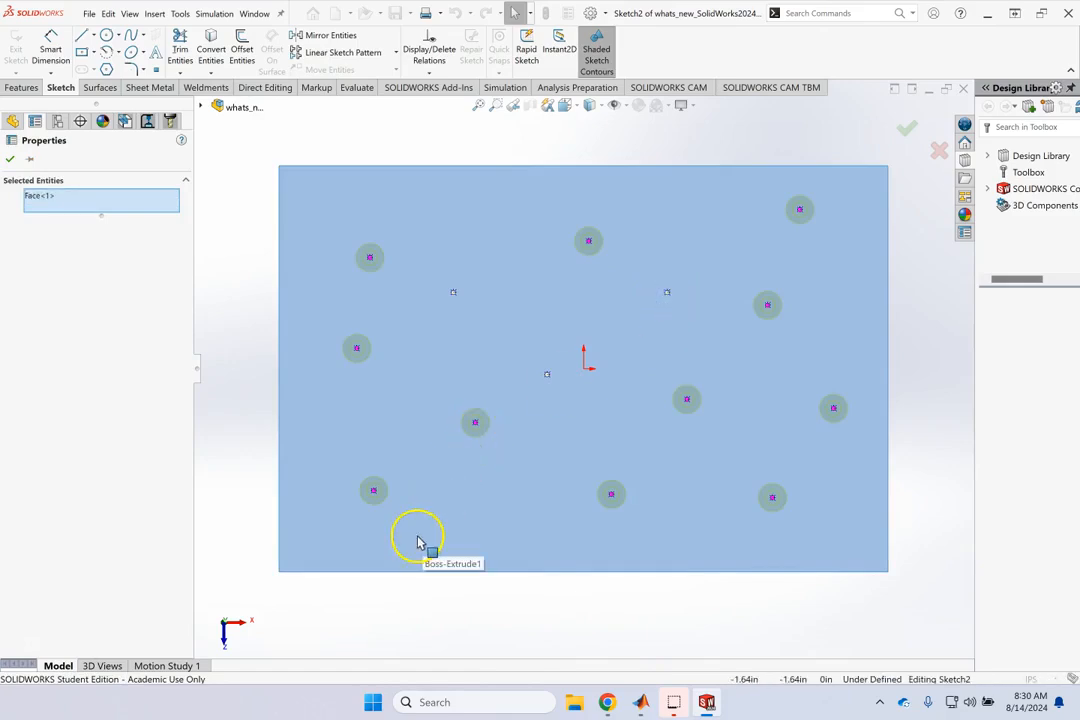
click(15, 161)
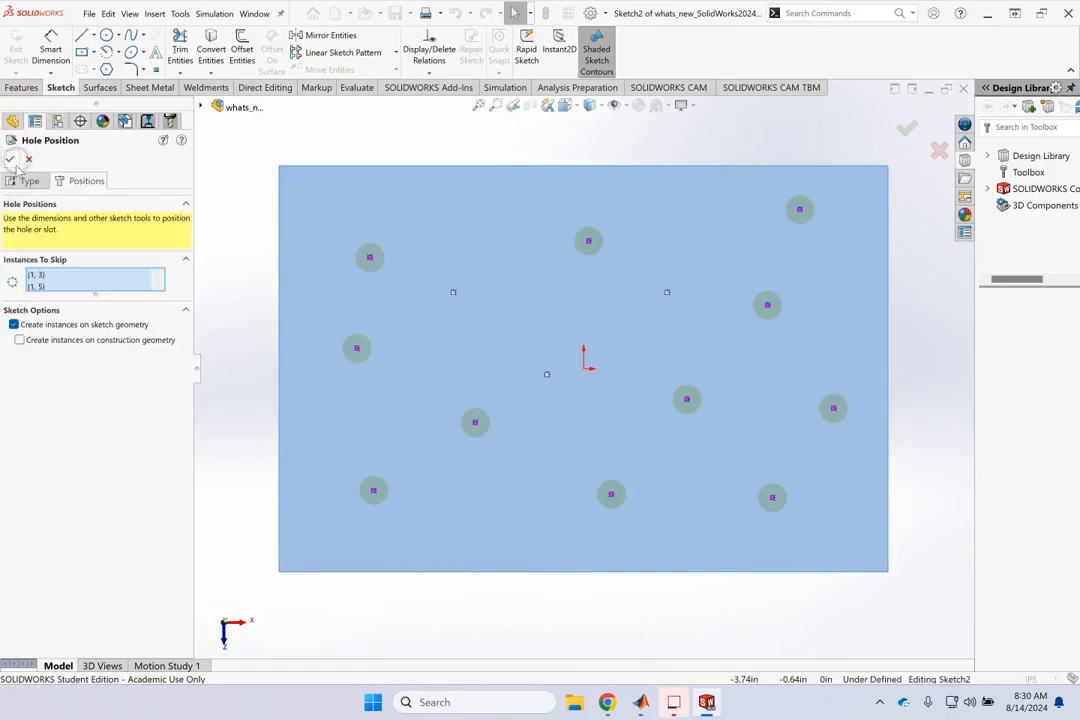
Step: Finish the countersunk hole feature with the three instances skipped, and hide its Sketch2
click(10, 160)
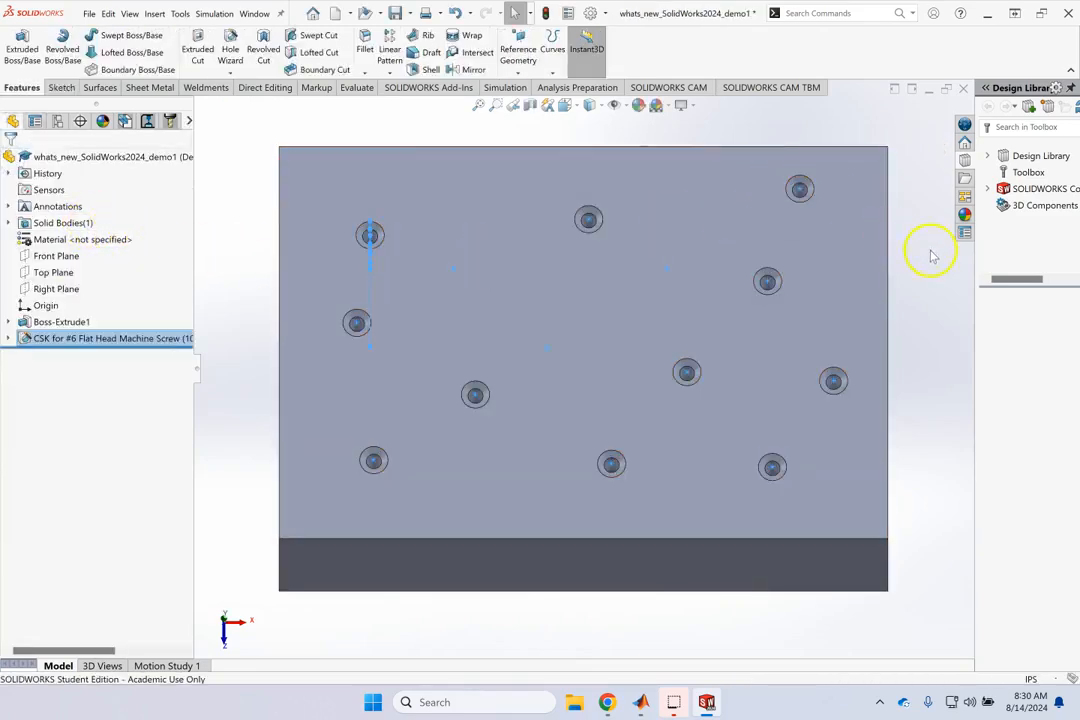
click(928, 254)
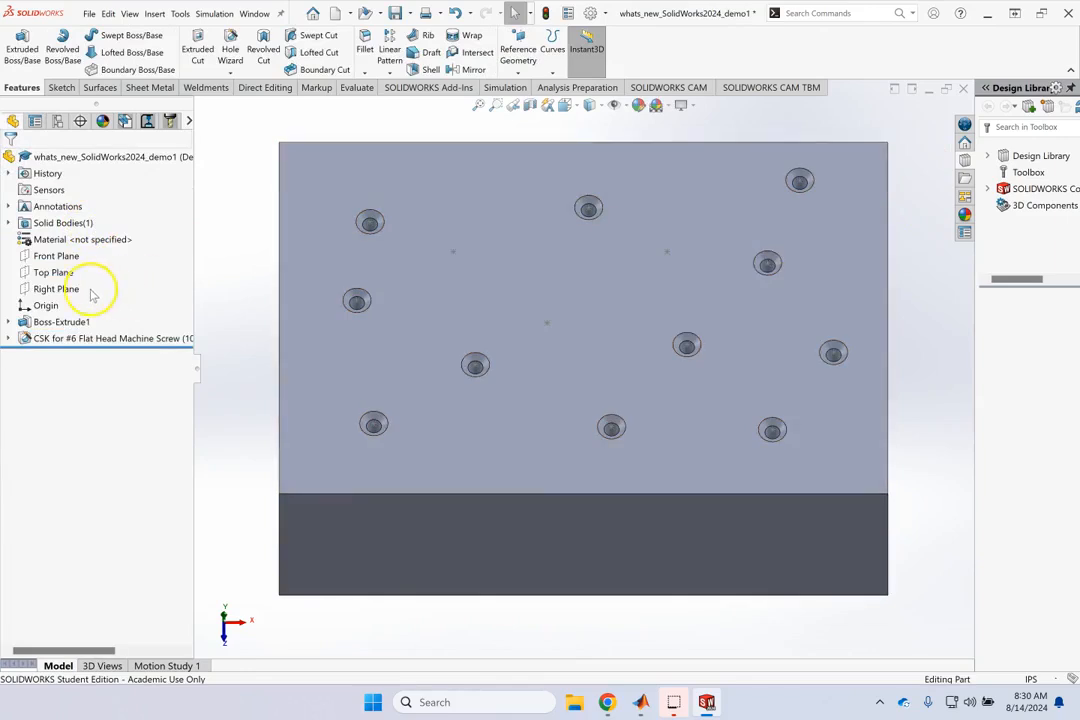
click(9, 338)
click(66, 355)
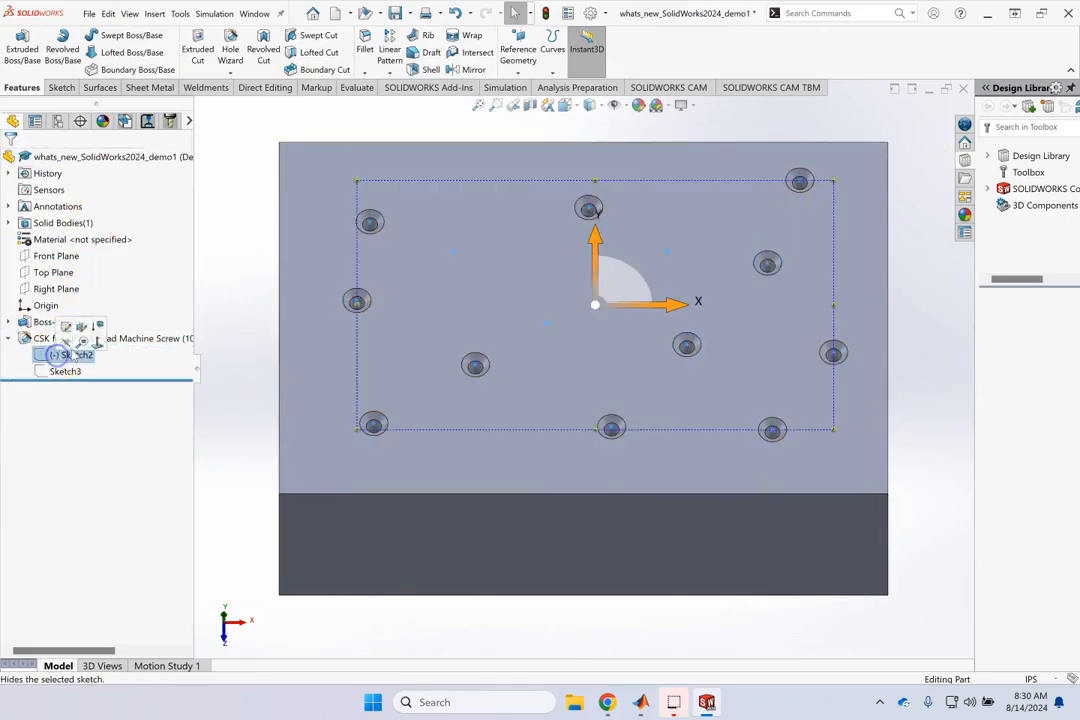
click(214, 273)
Step: Examine the countersunk holes on the block's top face from several angles, including a full isometric view
key(Up)
key(Up)
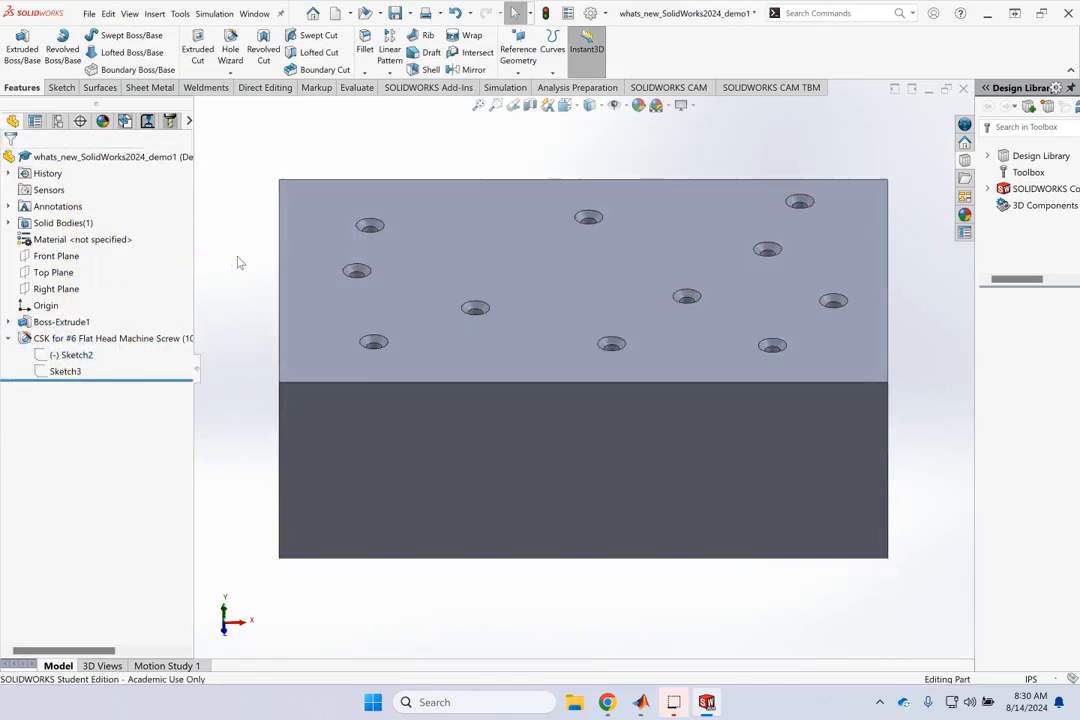
key(ctrl+7)
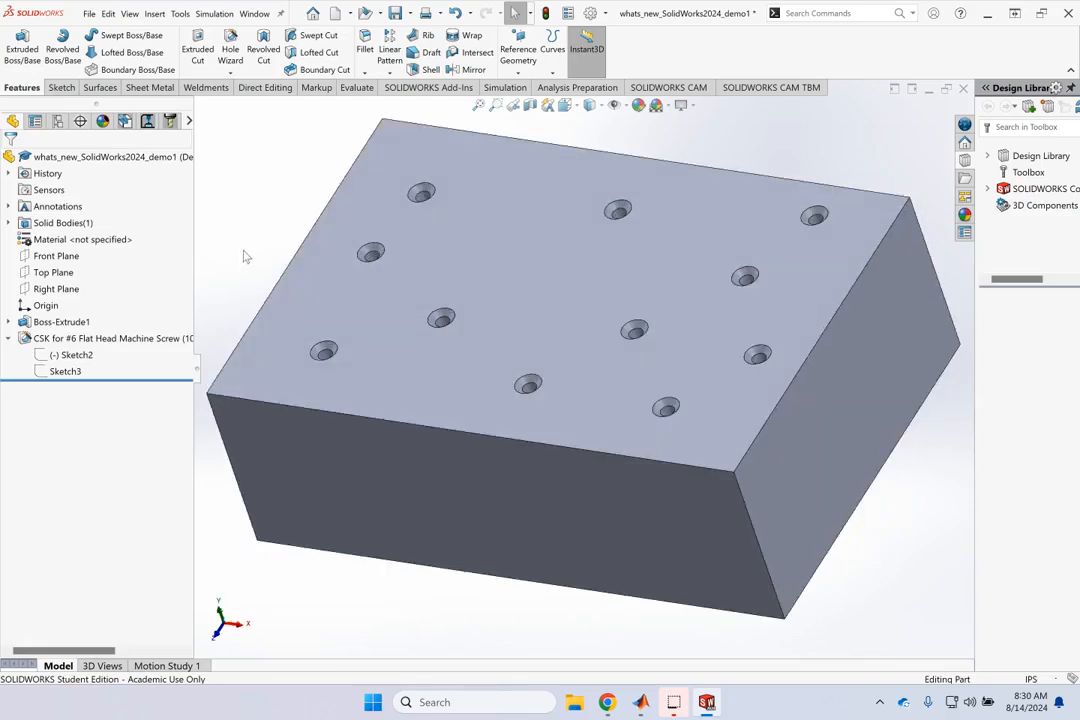
key(z)
key(z)
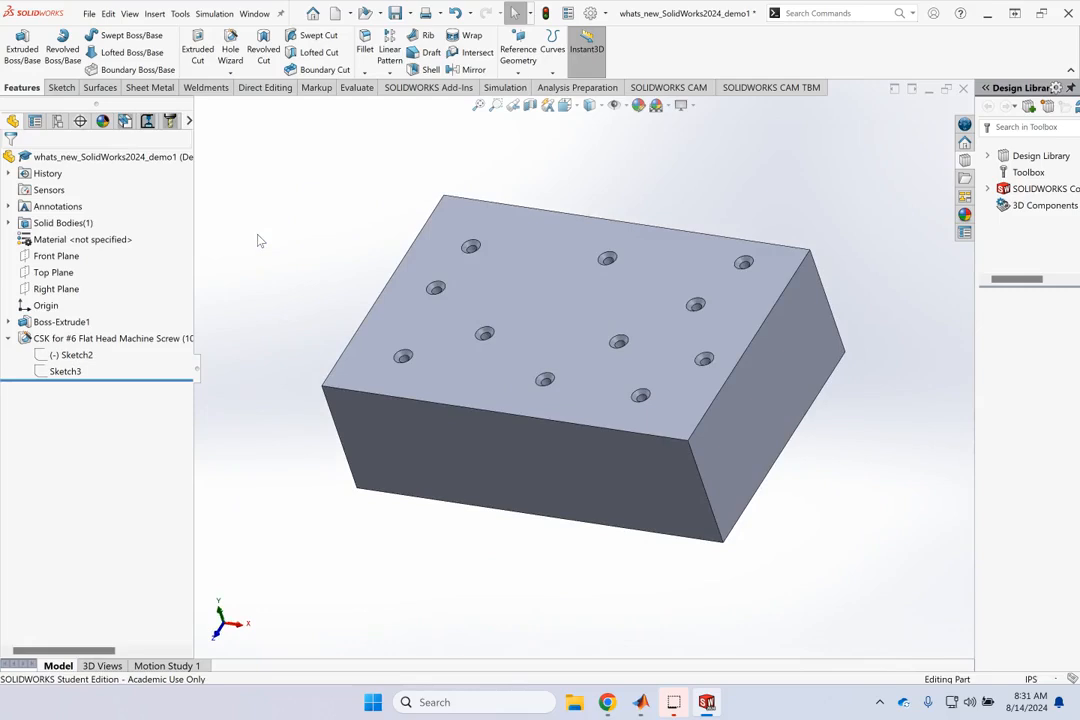
key(Right)
key(Right)
key(Right)
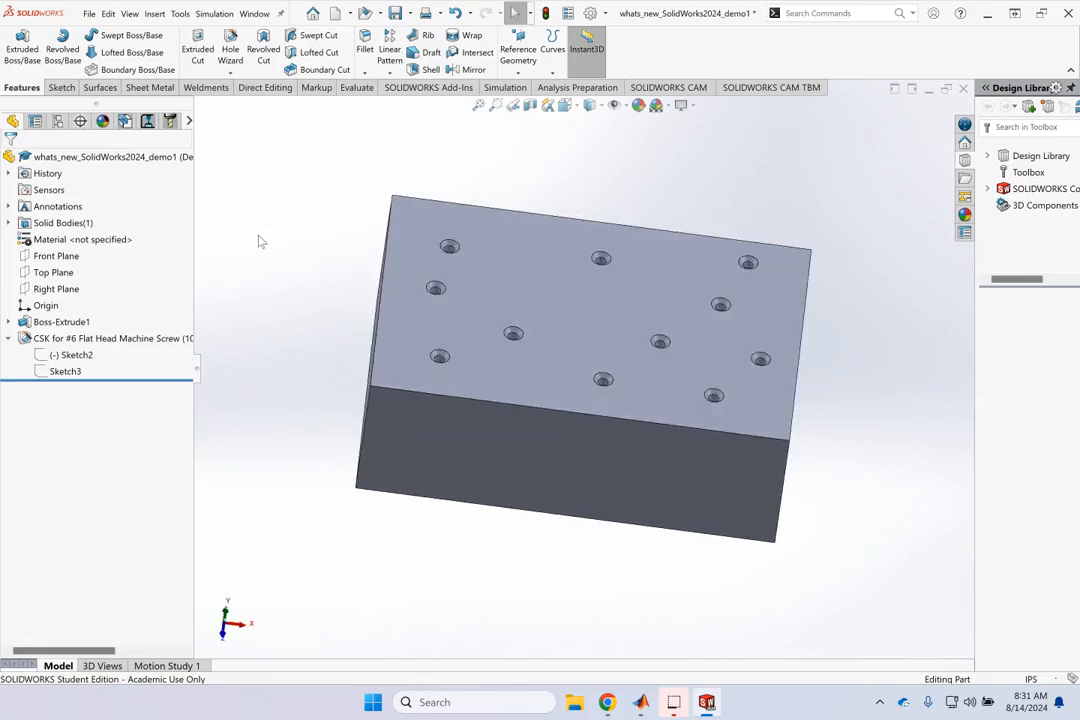
key(Left)
key(Left)
key(Left)
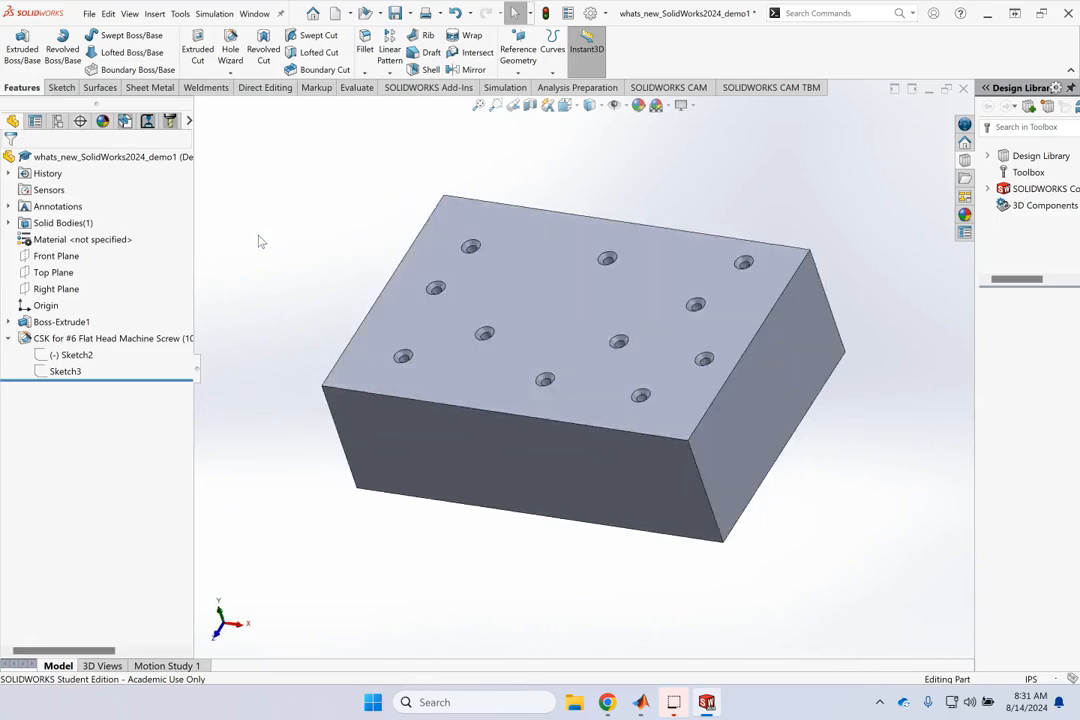
key(z)
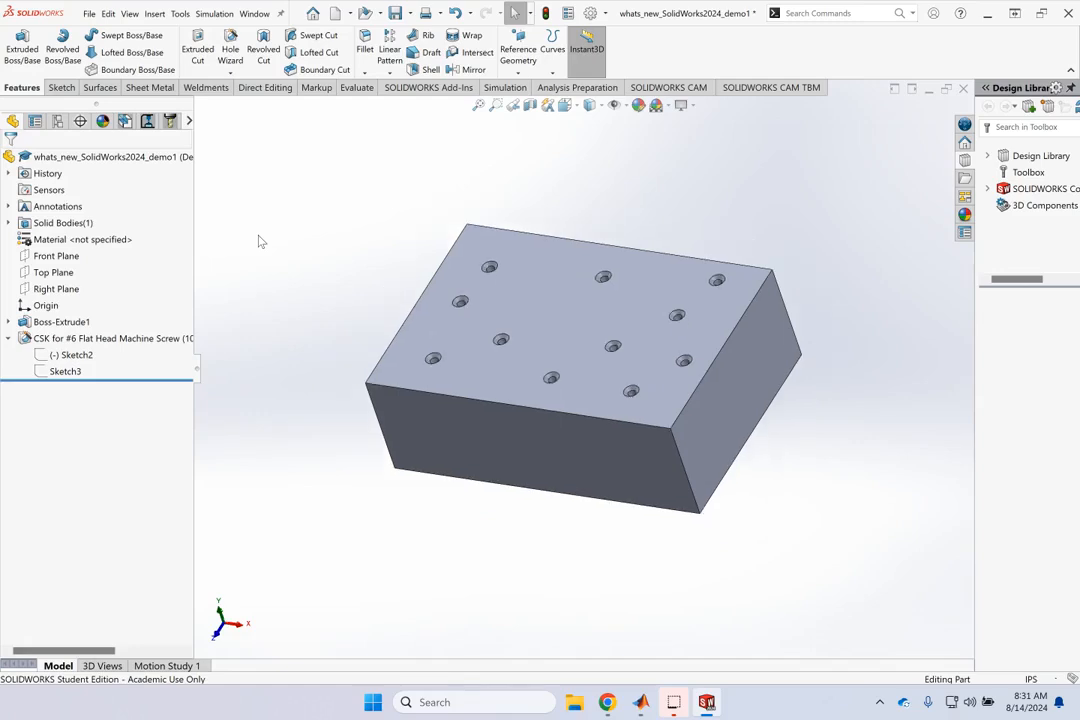
Step: Close the countersunk hole demo part and go to the table assembly
click(963, 88)
click(430, 322)
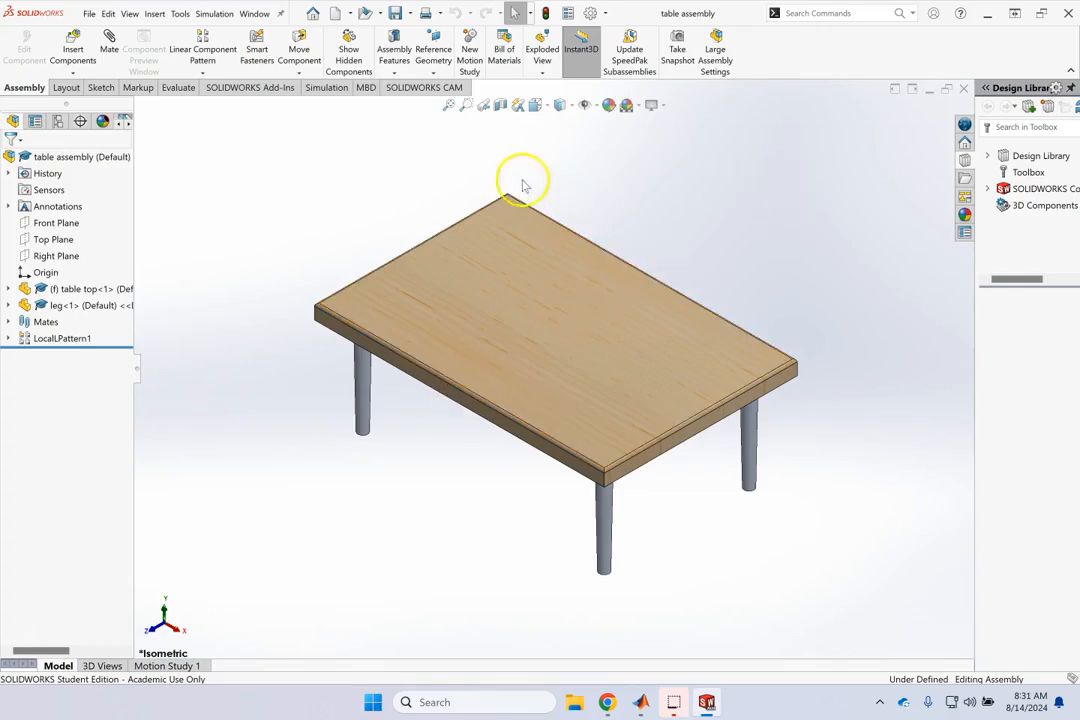
Step: Examine the table assembly's table top, leg and patterned leg components, including the underside of the table
click(86, 289)
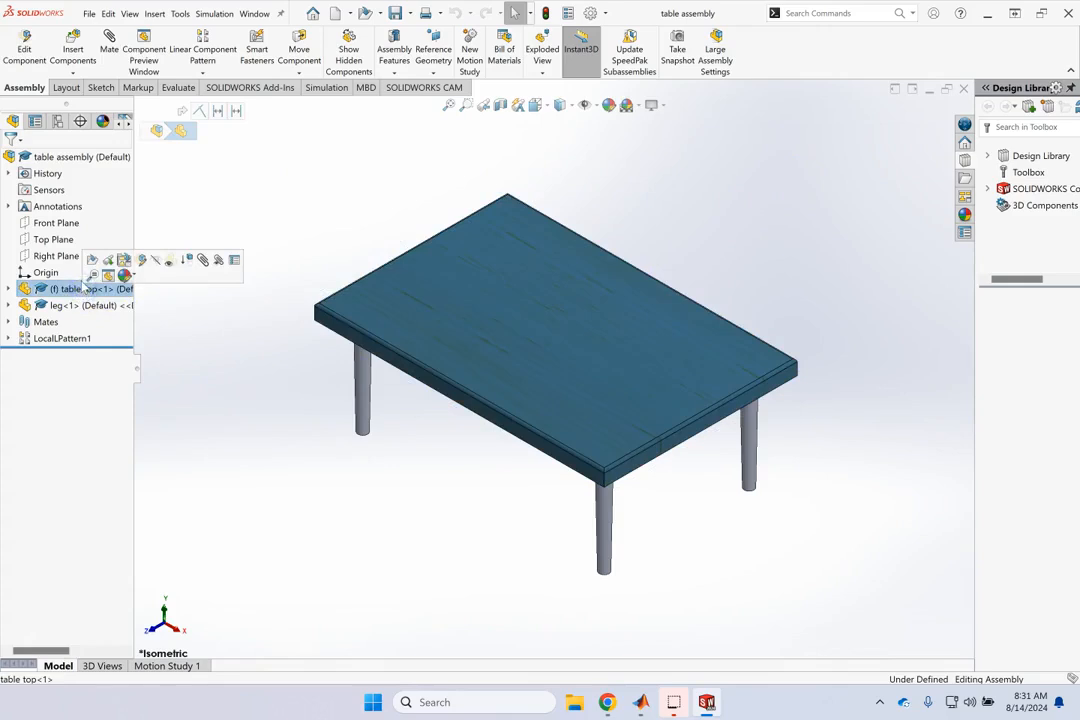
click(330, 436)
click(362, 398)
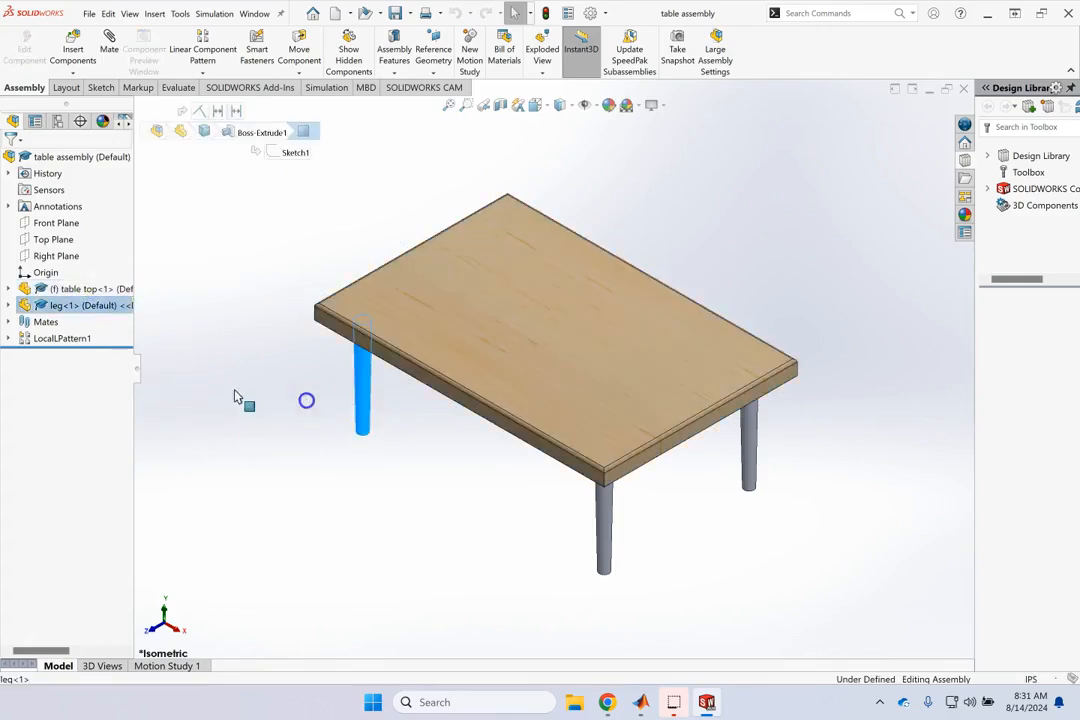
click(111, 311)
click(257, 491)
key(Up)
key(Up)
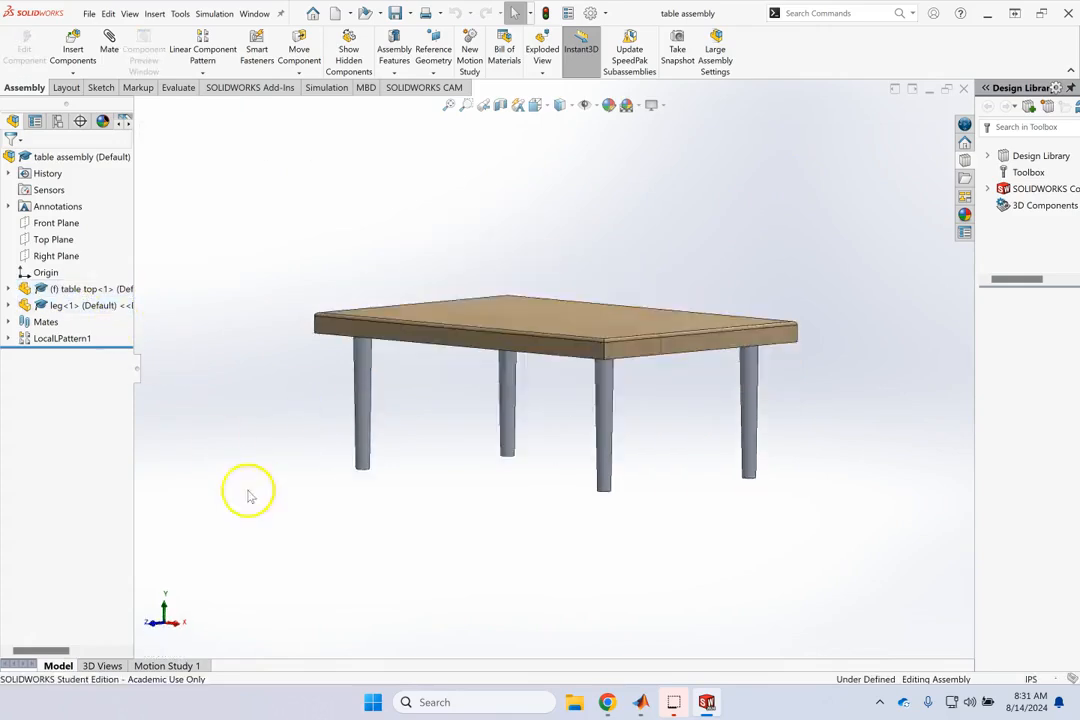
key(Up)
key(Up)
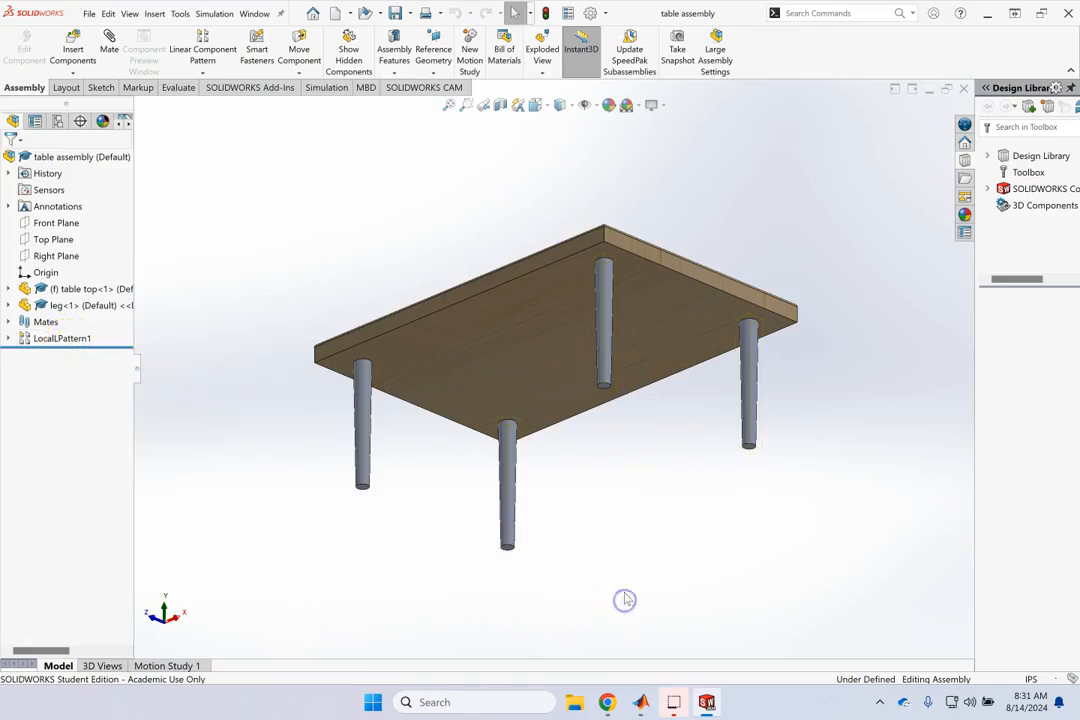
click(606, 355)
click(694, 465)
key(ctrl+7)
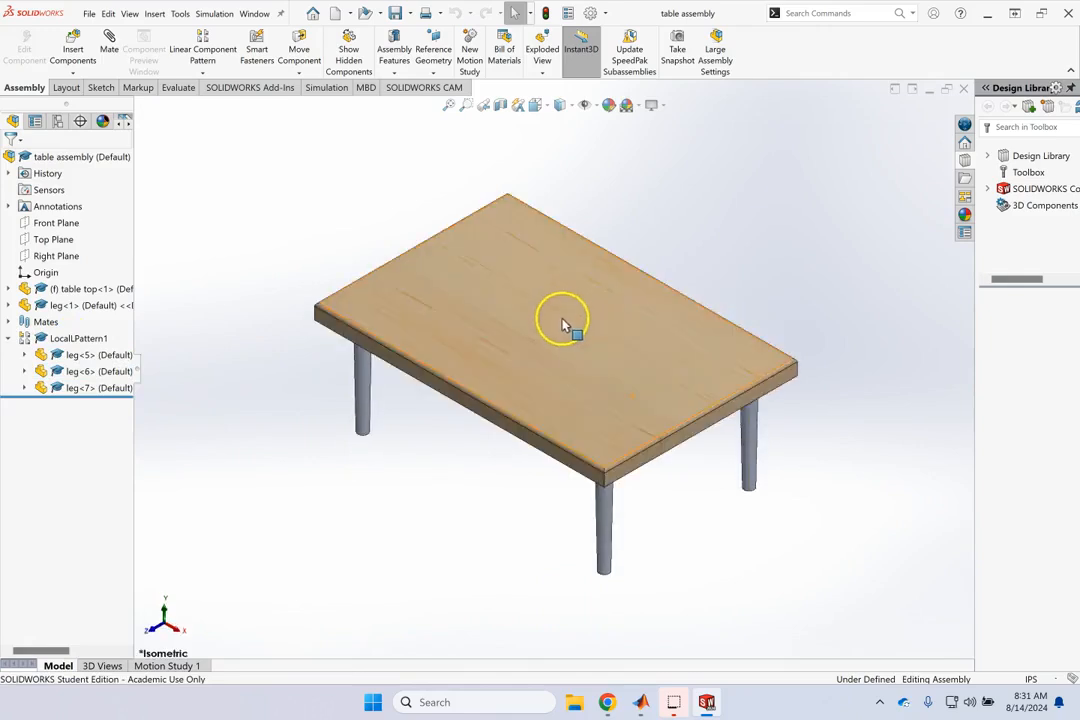
click(562, 322)
click(350, 249)
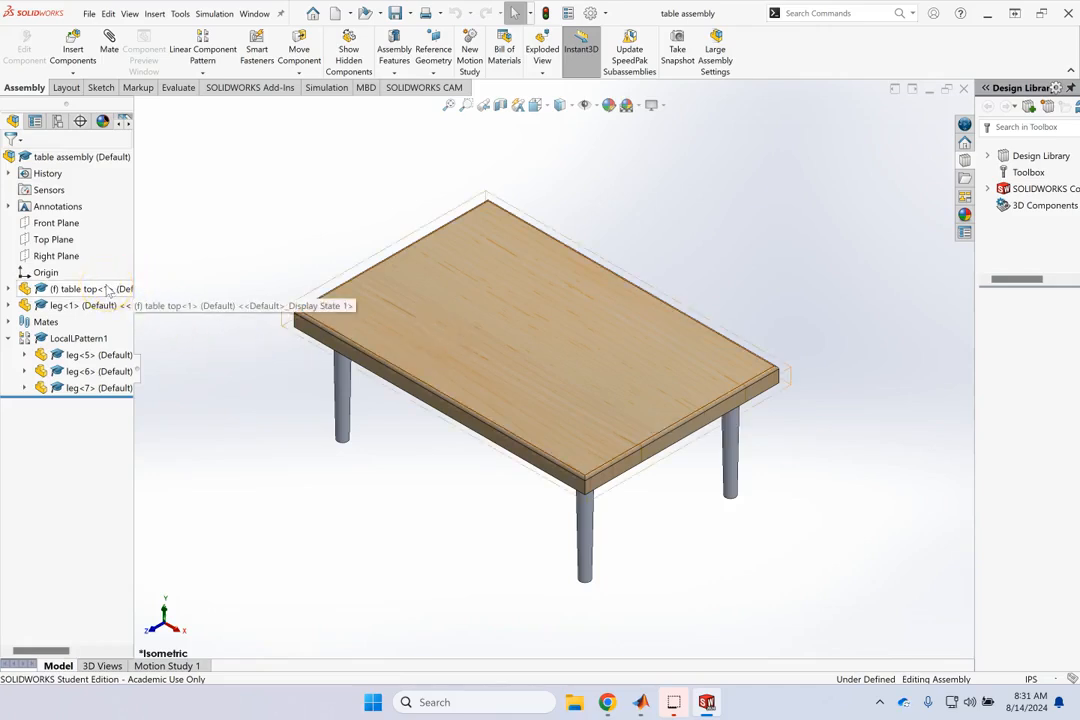
click(100, 308)
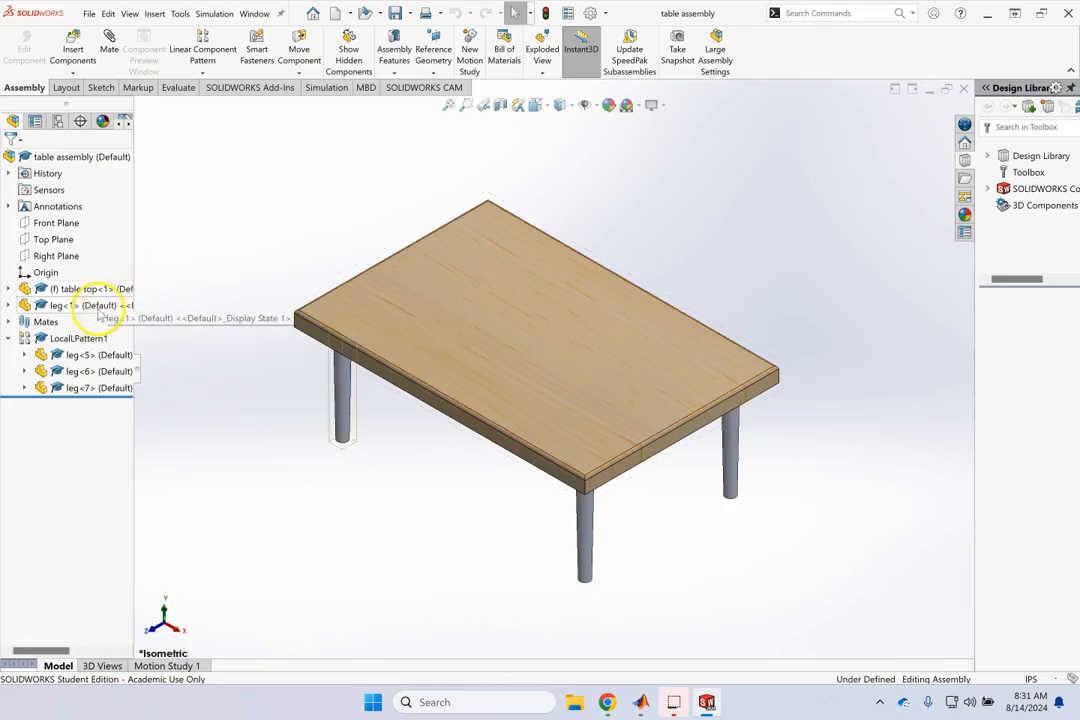
click(513, 376)
click(284, 241)
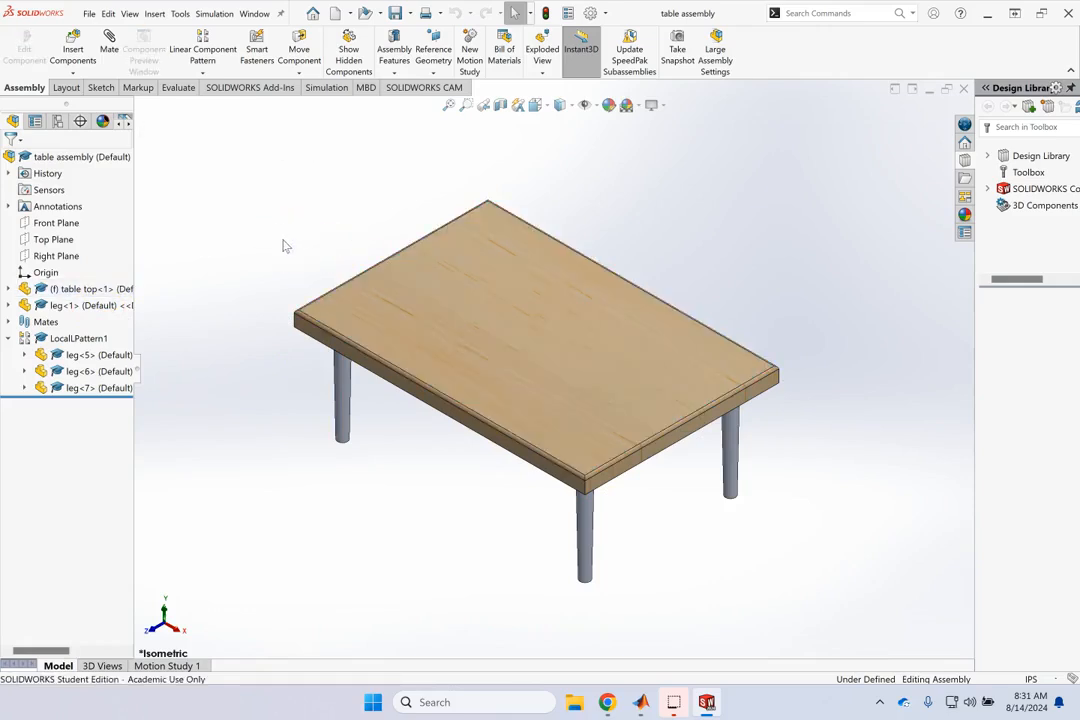
click(8, 338)
click(252, 257)
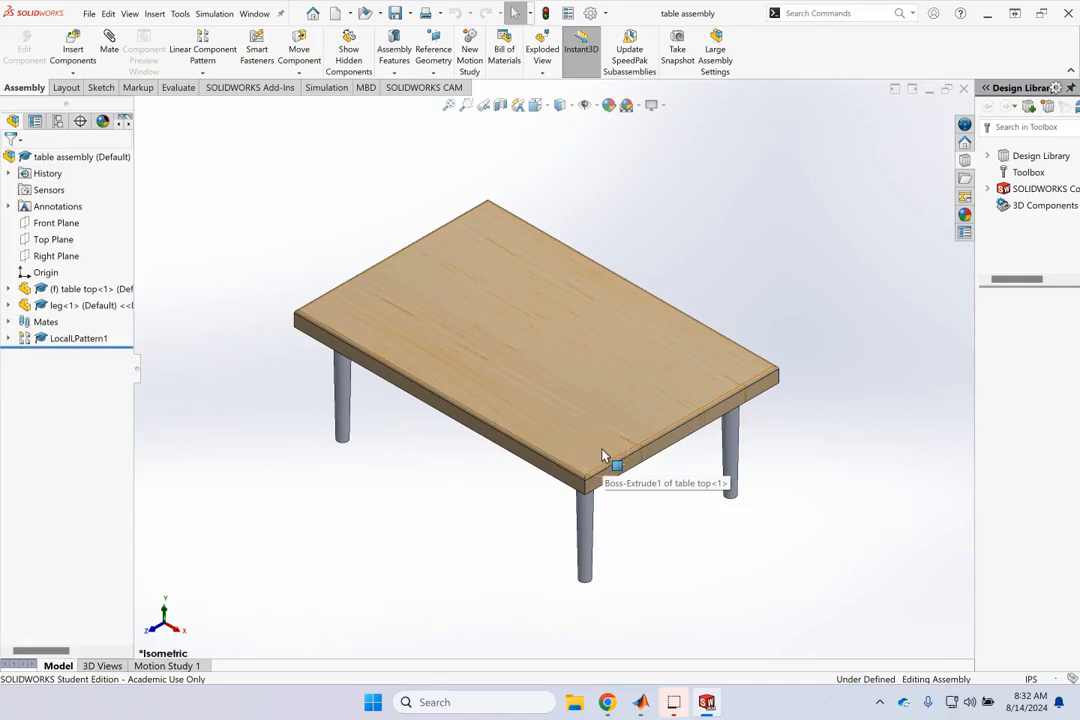
Step: Make a multibody part from the table assembly, with Material added to the transferred items
click(235, 157)
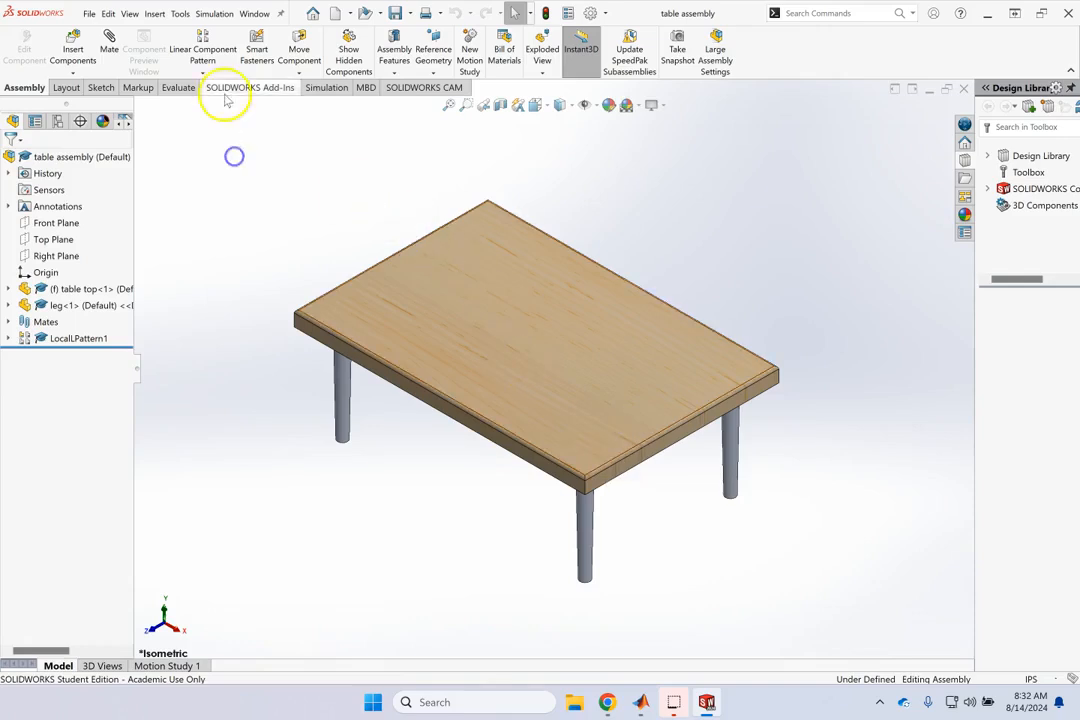
click(186, 14)
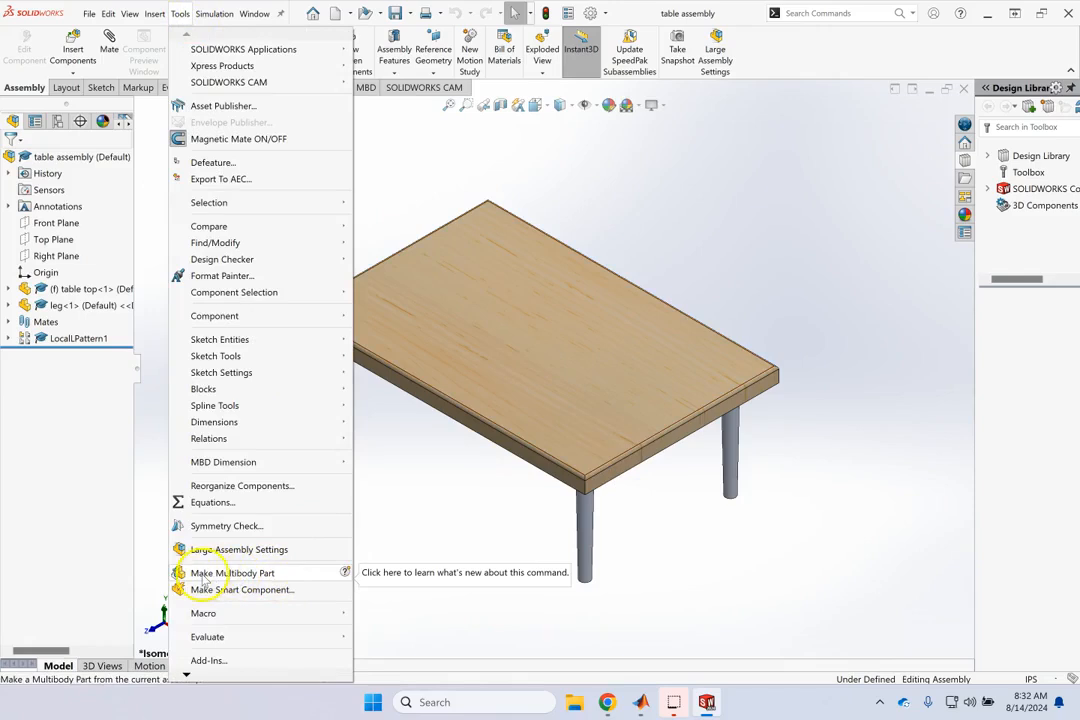
click(266, 576)
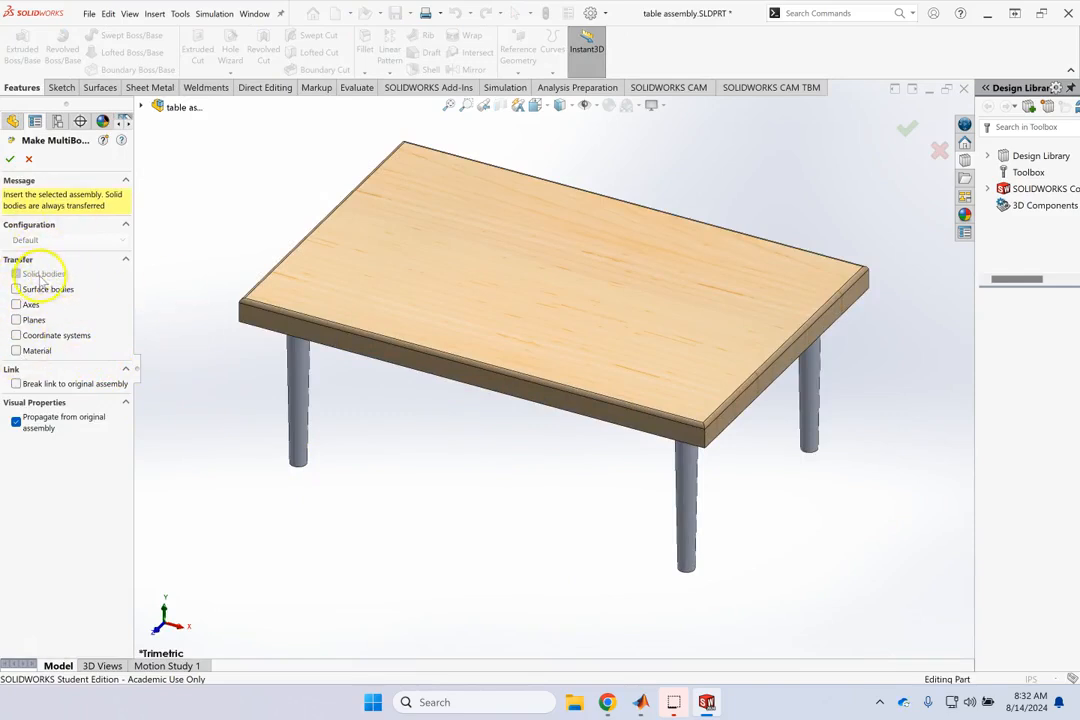
click(16, 350)
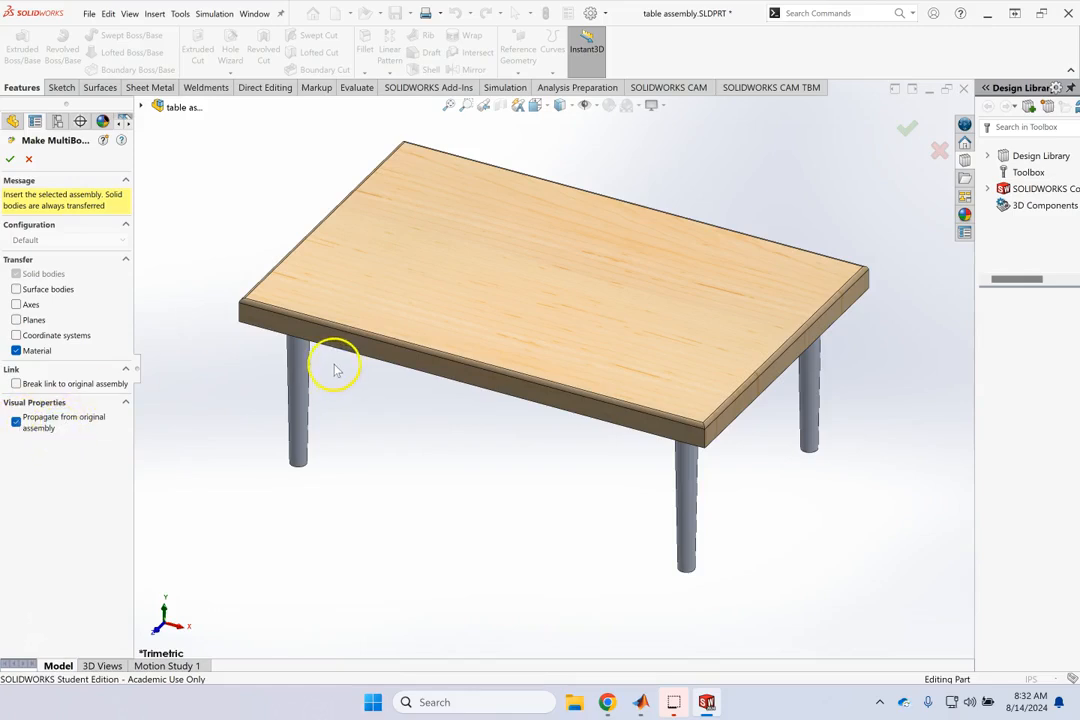
click(10, 159)
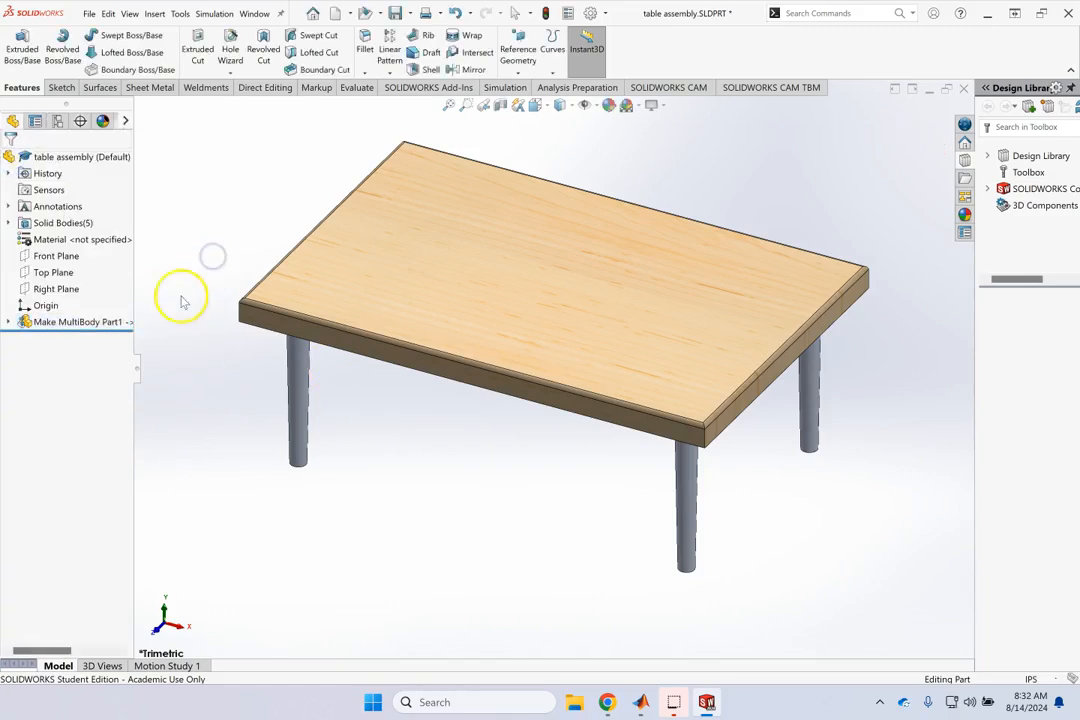
Step: Examine the solid bodies inside the new Make MultiBody Part feature, highlighting the table top and leg bodies
key(f)
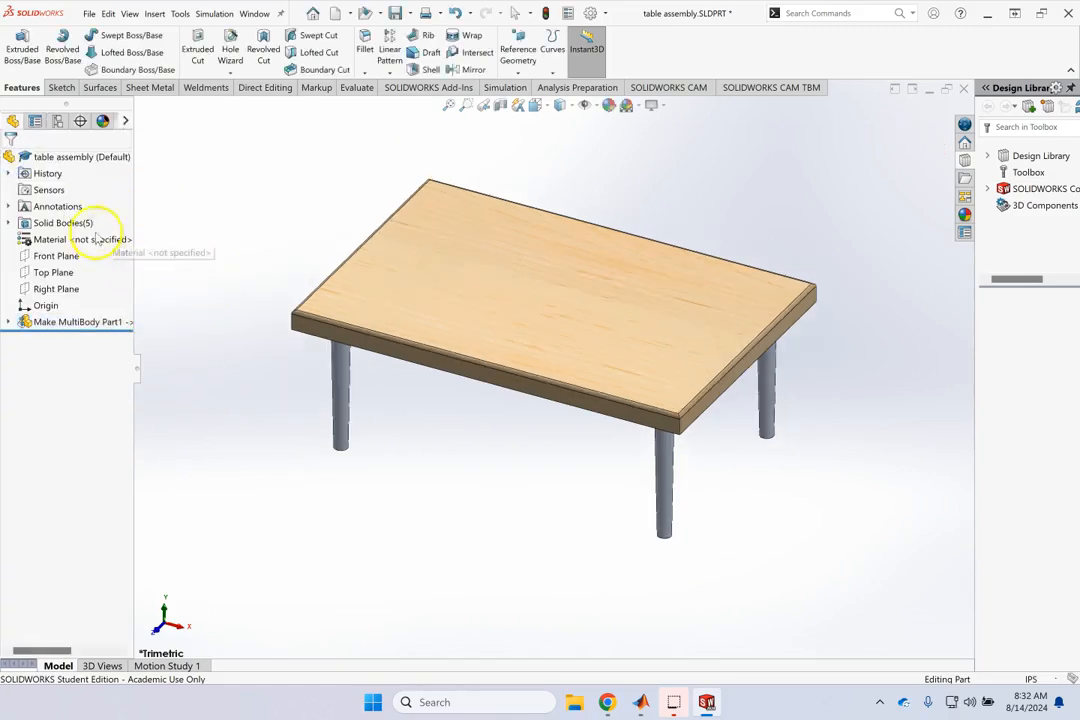
click(9, 322)
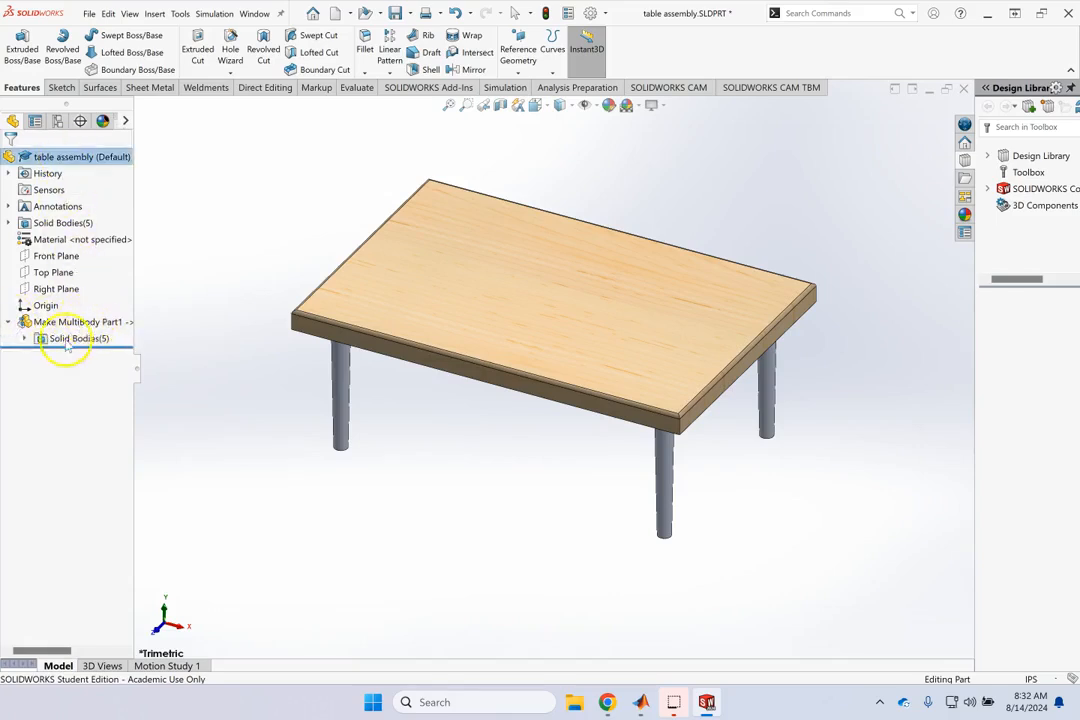
click(24, 338)
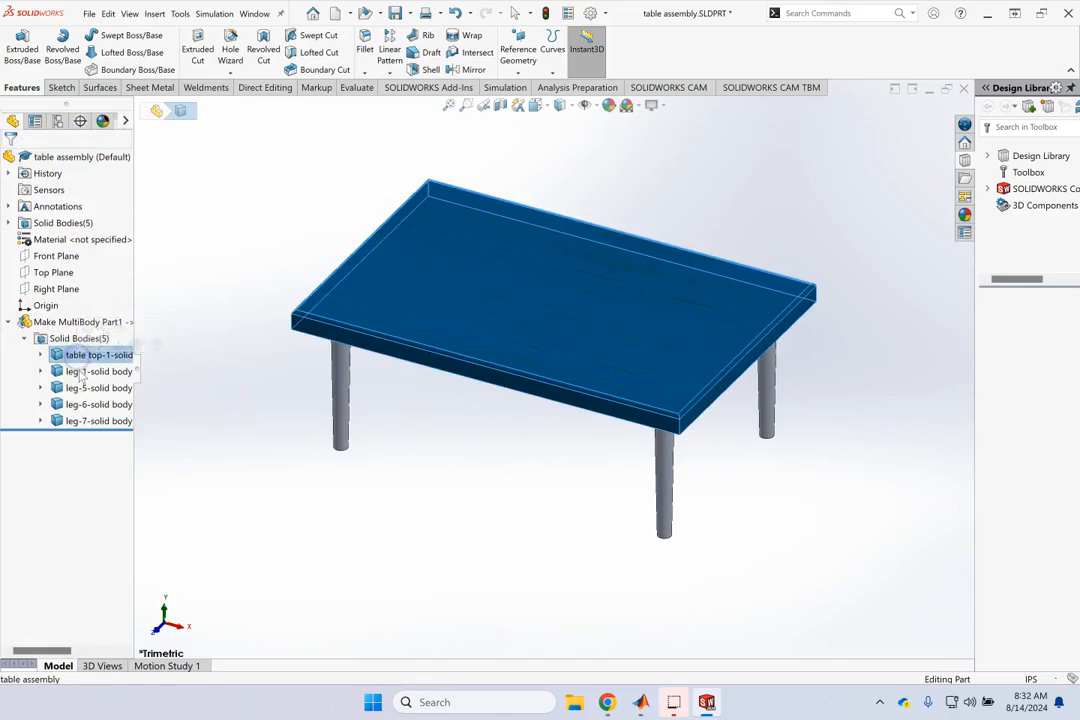
click(79, 387)
click(80, 403)
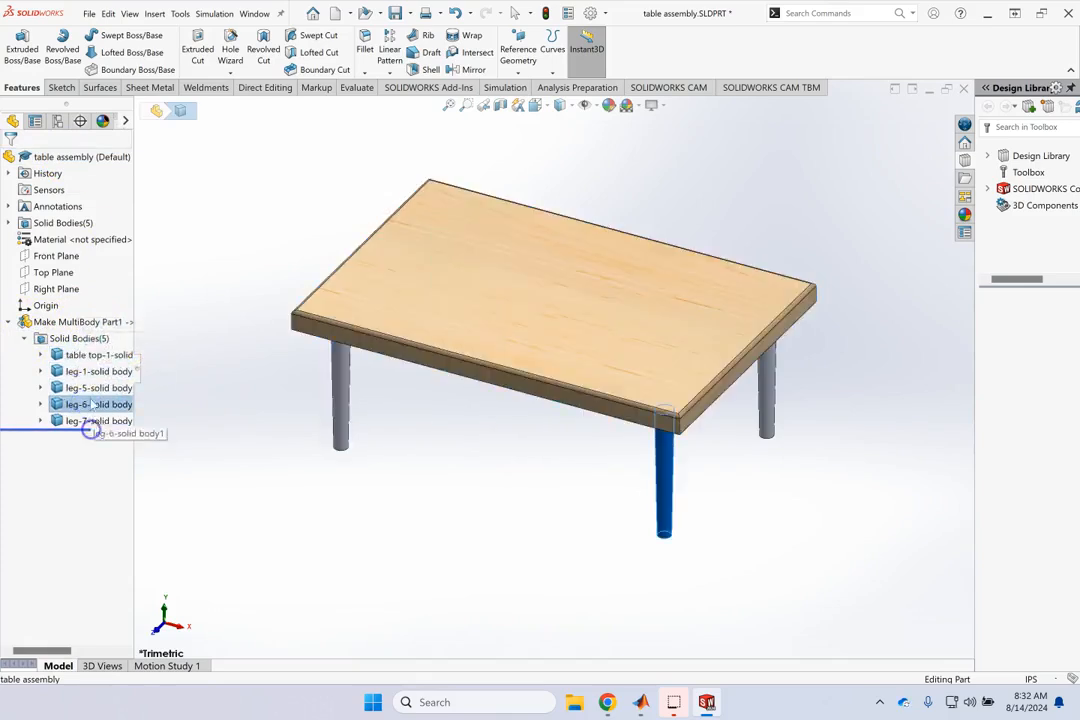
Step: Check the material assigned to the table top body, leaving the material settings as they are
right_click(88, 356)
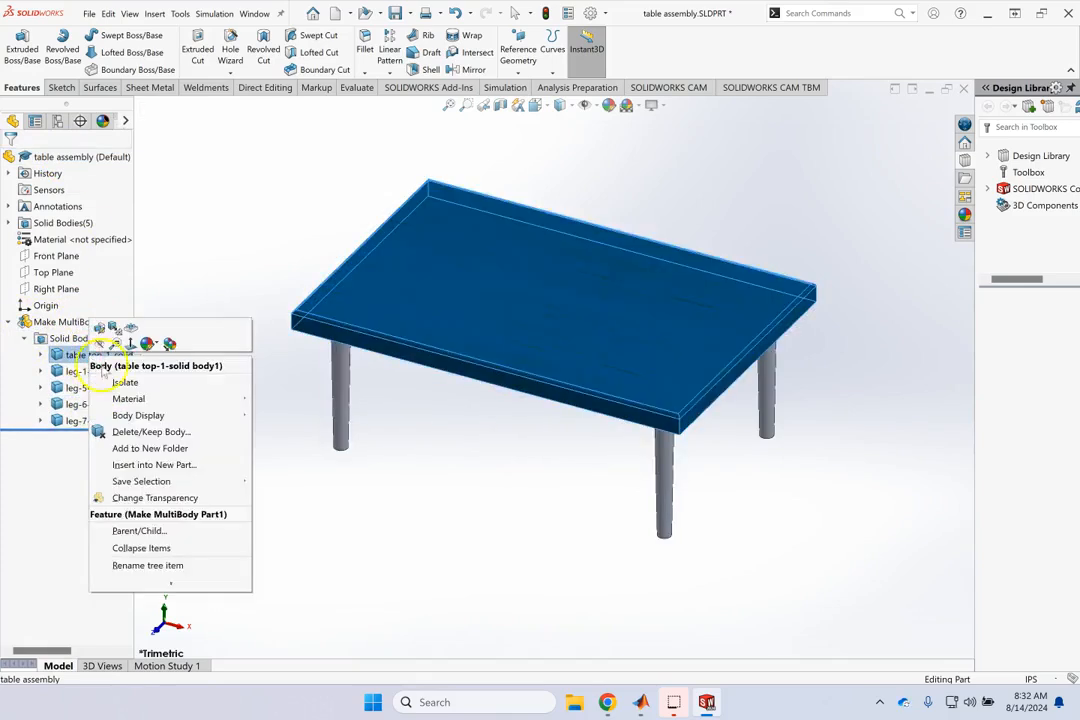
click(139, 396)
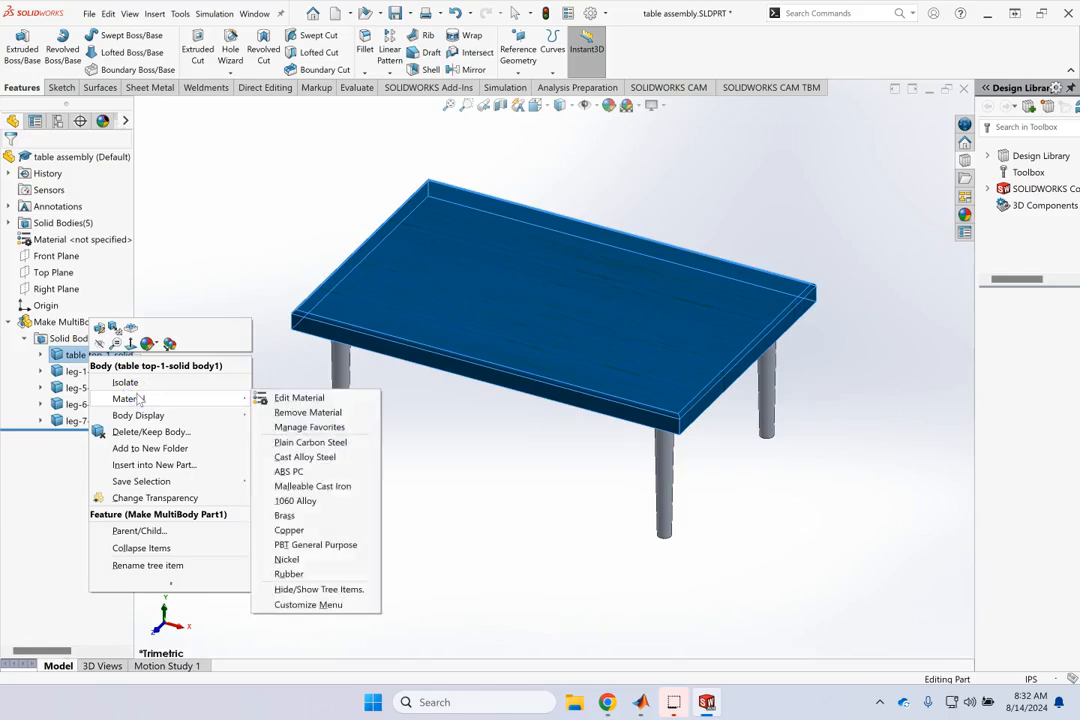
click(290, 398)
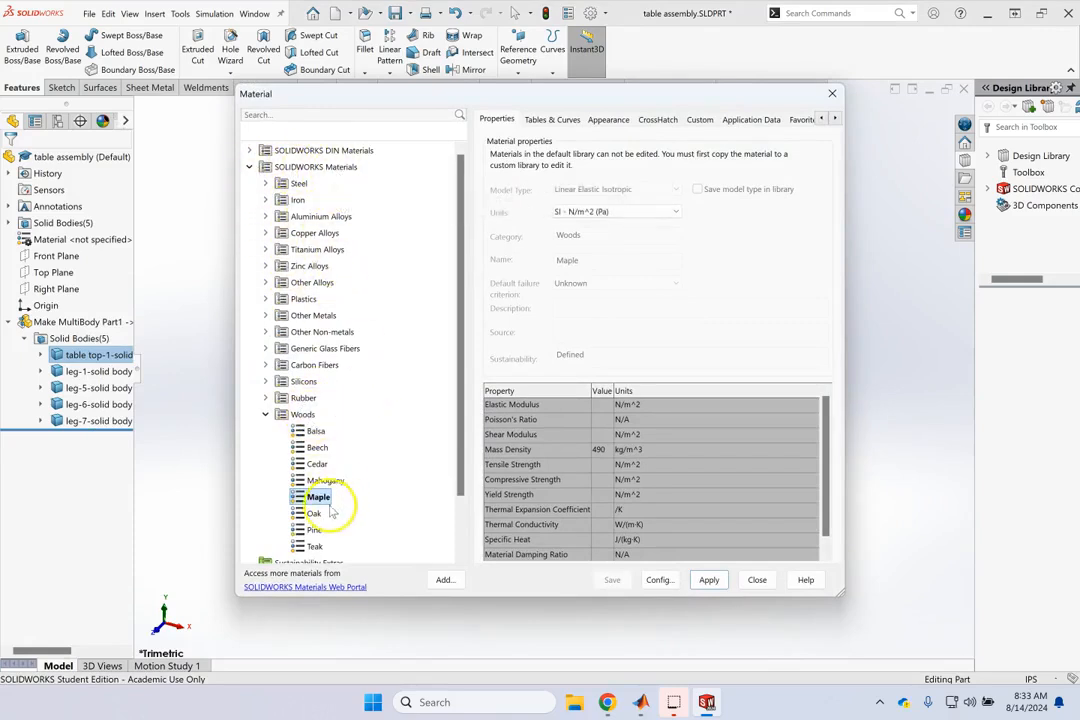
click(757, 580)
Step: Check the material assigned to the first leg body in the multibody part, leaving the material settings as they are
right_click(93, 372)
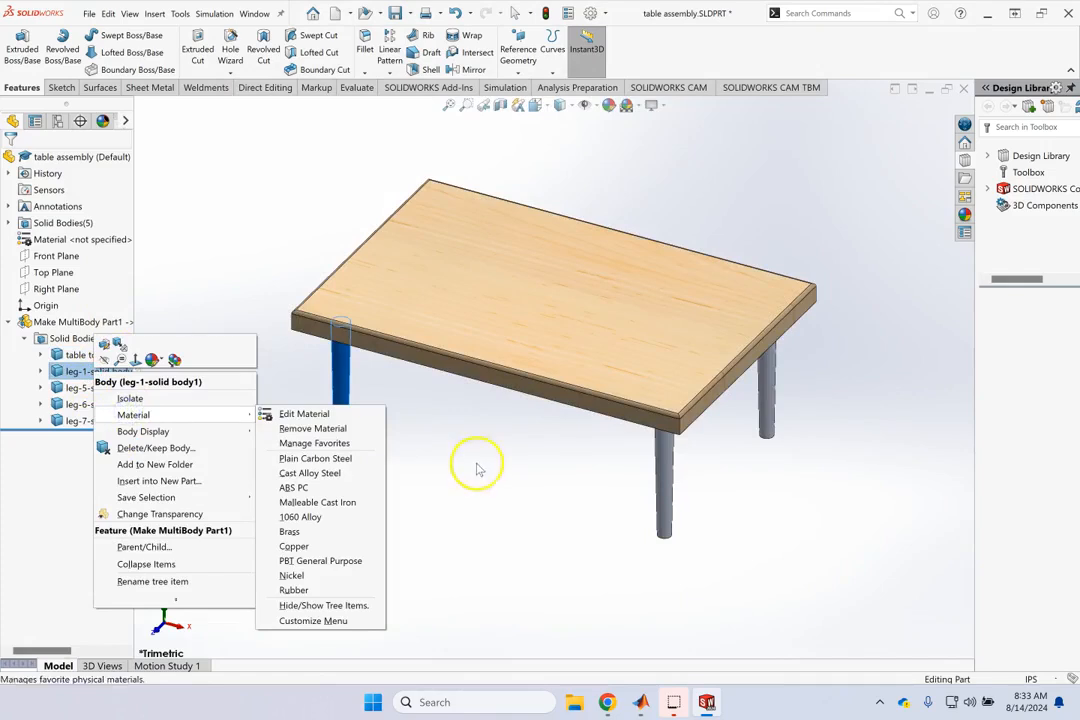
click(197, 414)
click(283, 416)
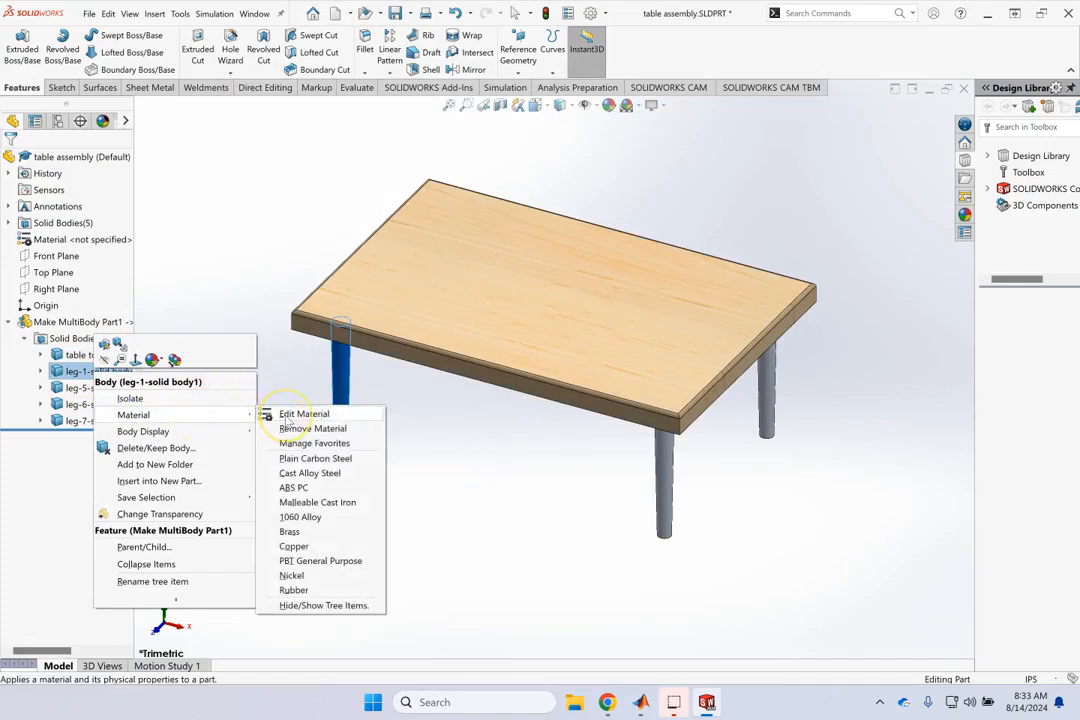
click(300, 414)
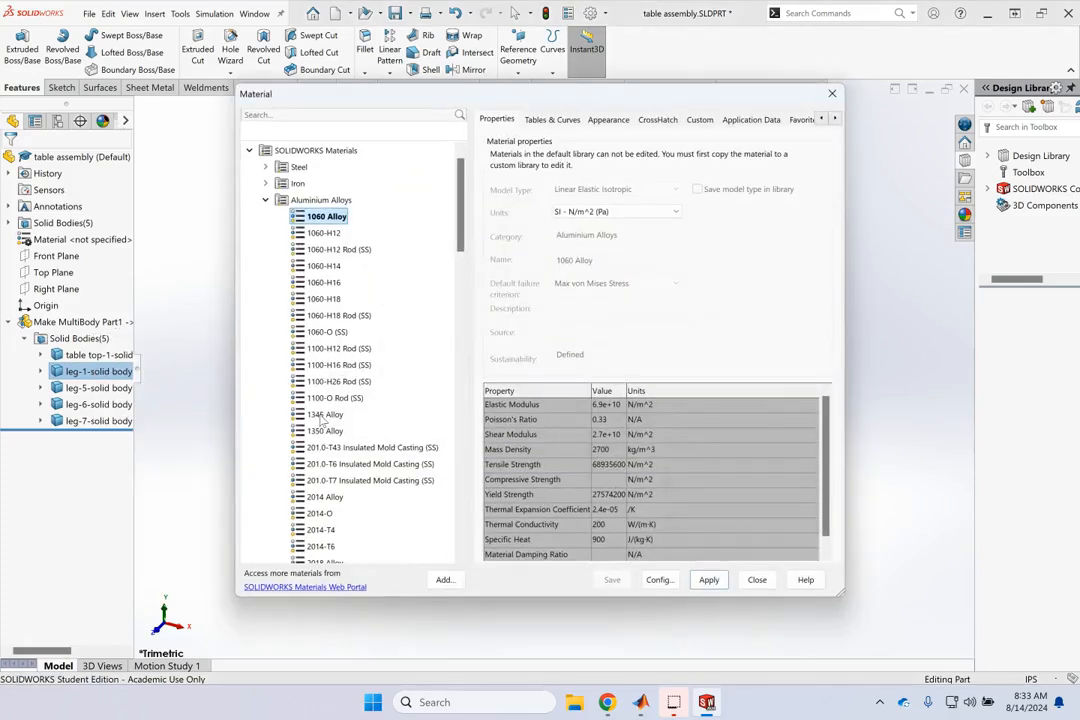
click(327, 216)
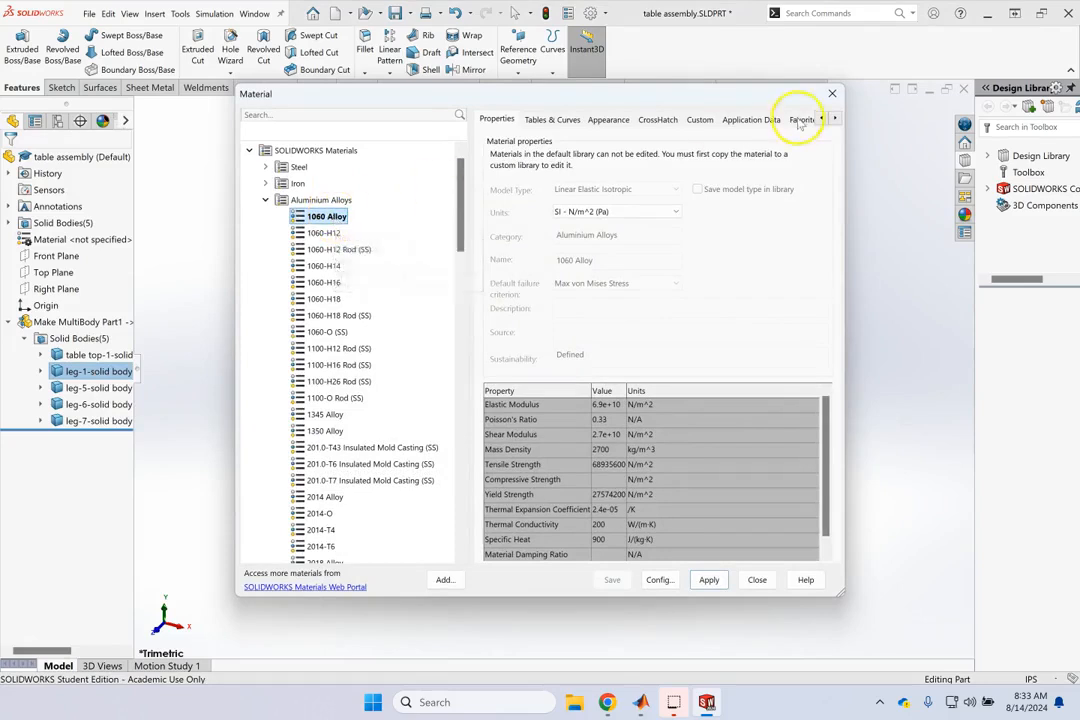
click(831, 93)
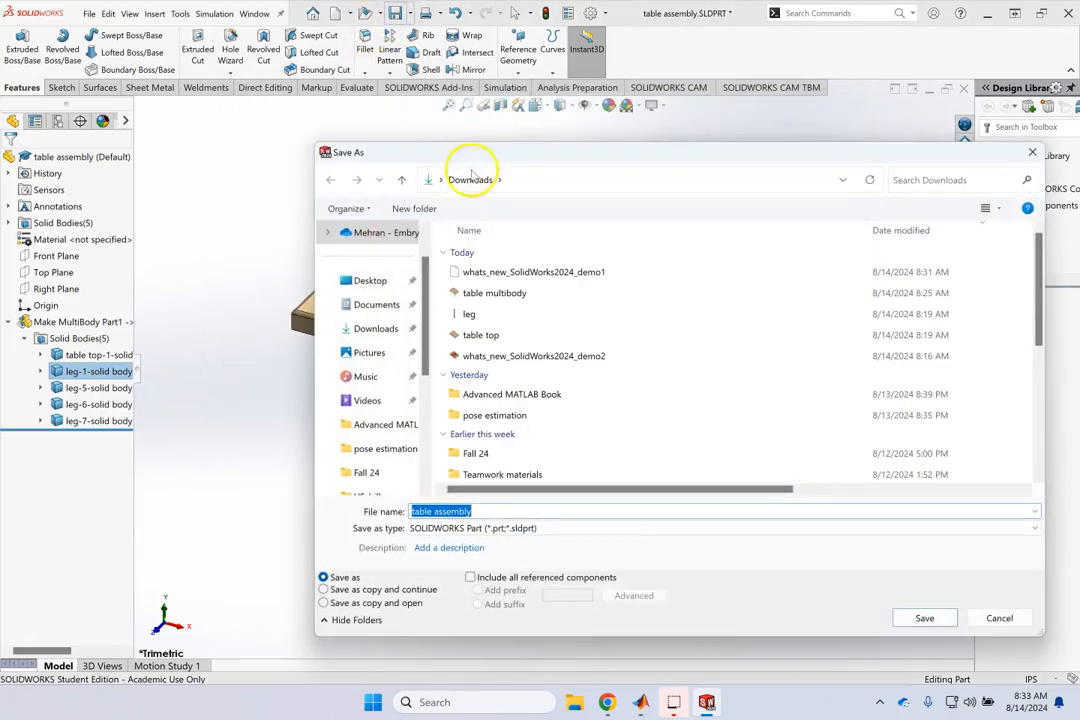
Step: Pick the existing table multibody file name in Downloads for saving the part, review the listed file types, and decline the first overwrite
click(512, 293)
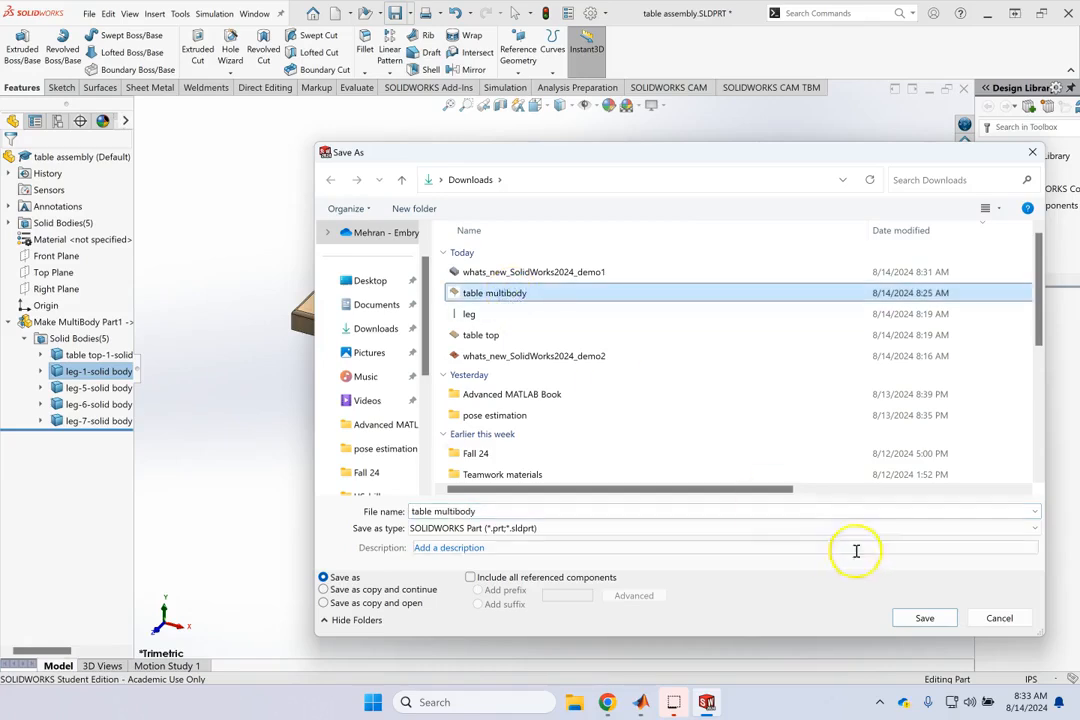
drag(791, 490, 1012, 494)
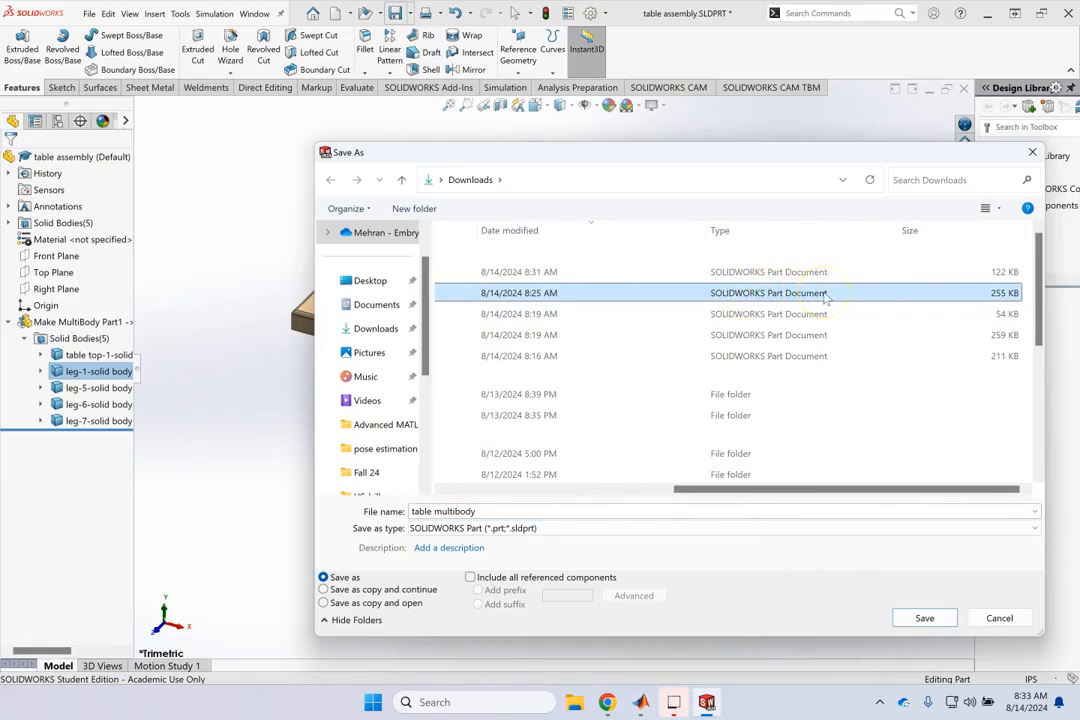
drag(788, 494, 473, 495)
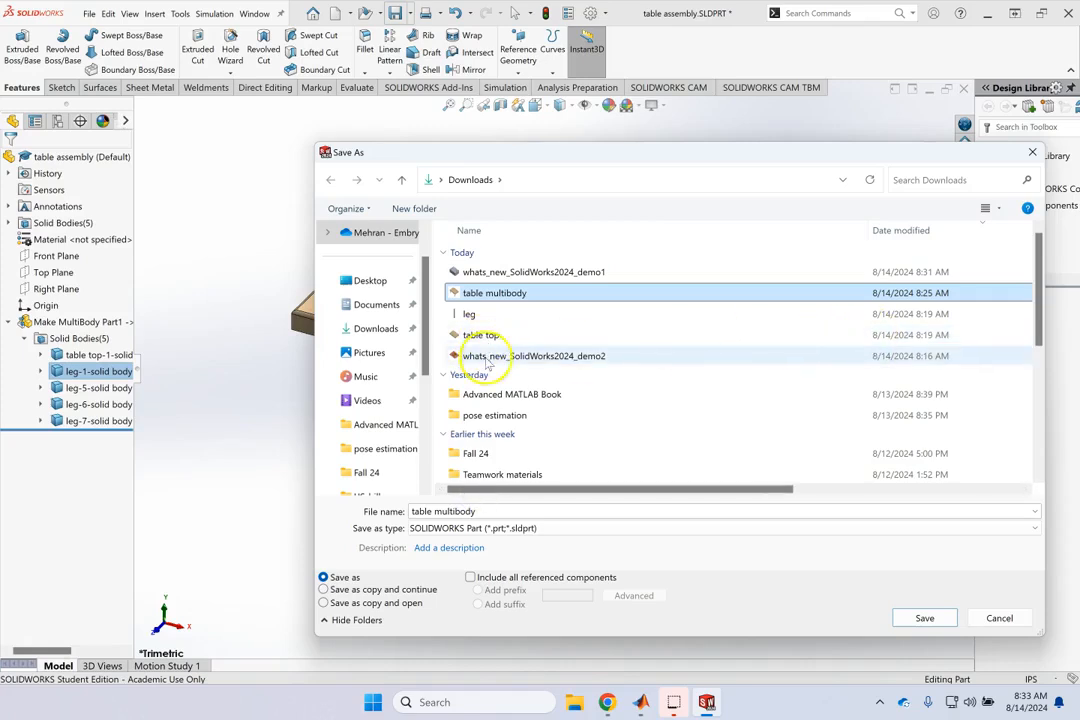
drag(325, 162, 5, 160)
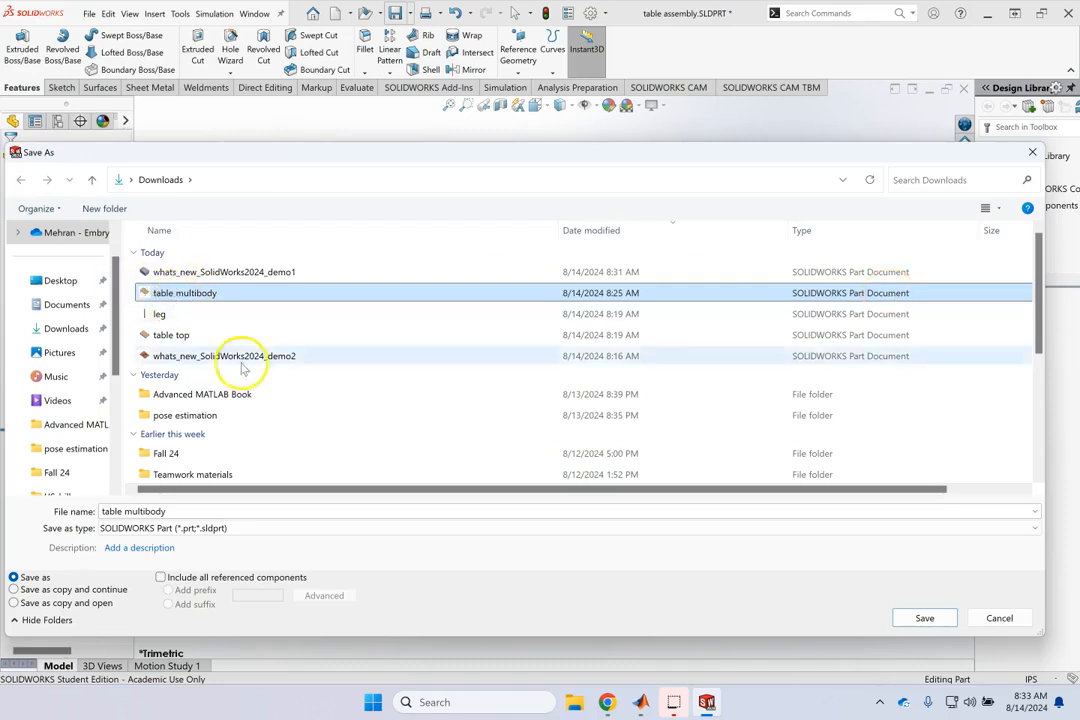
scroll(250, 365, down, 1)
scroll(255, 369, up, 1)
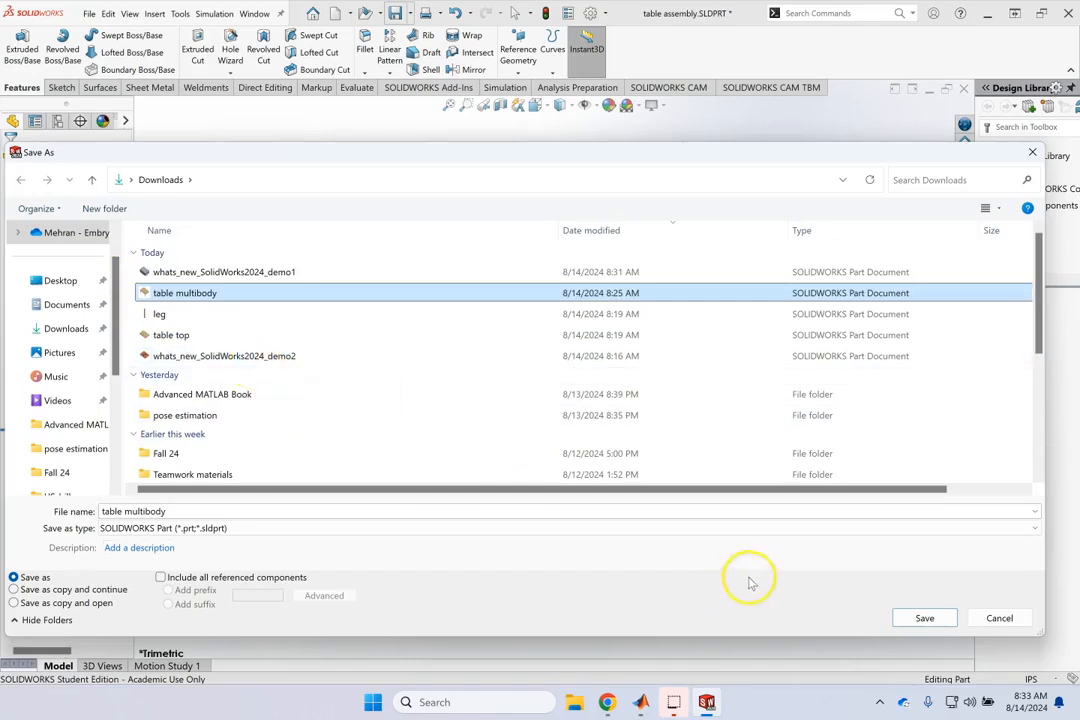
click(925, 619)
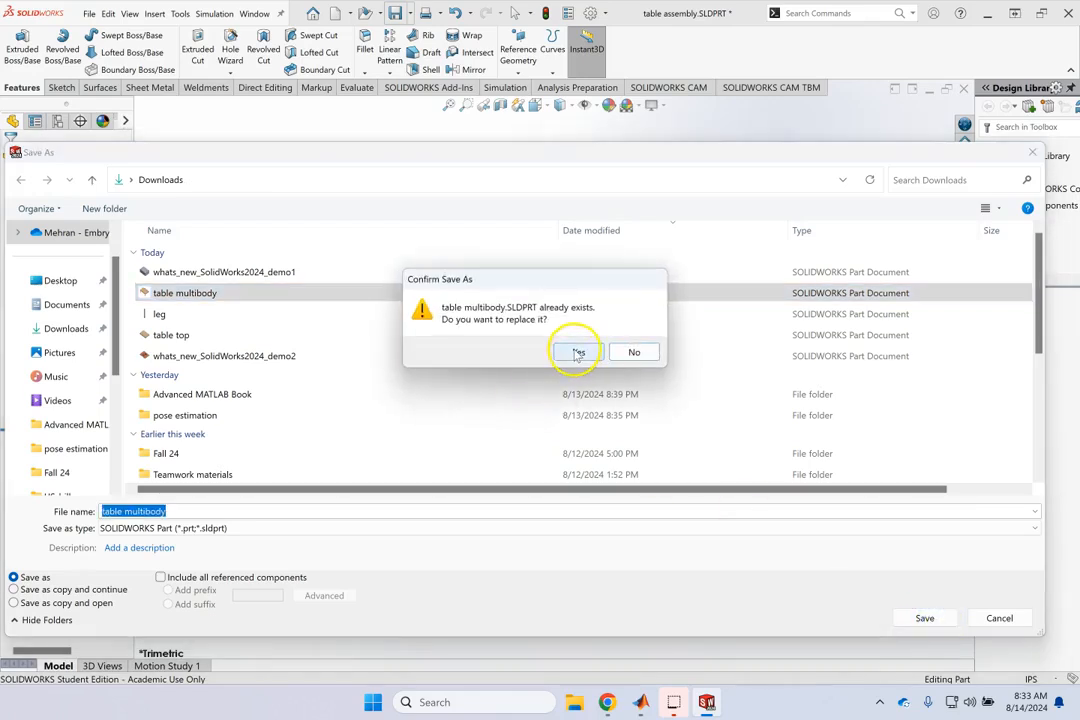
click(634, 352)
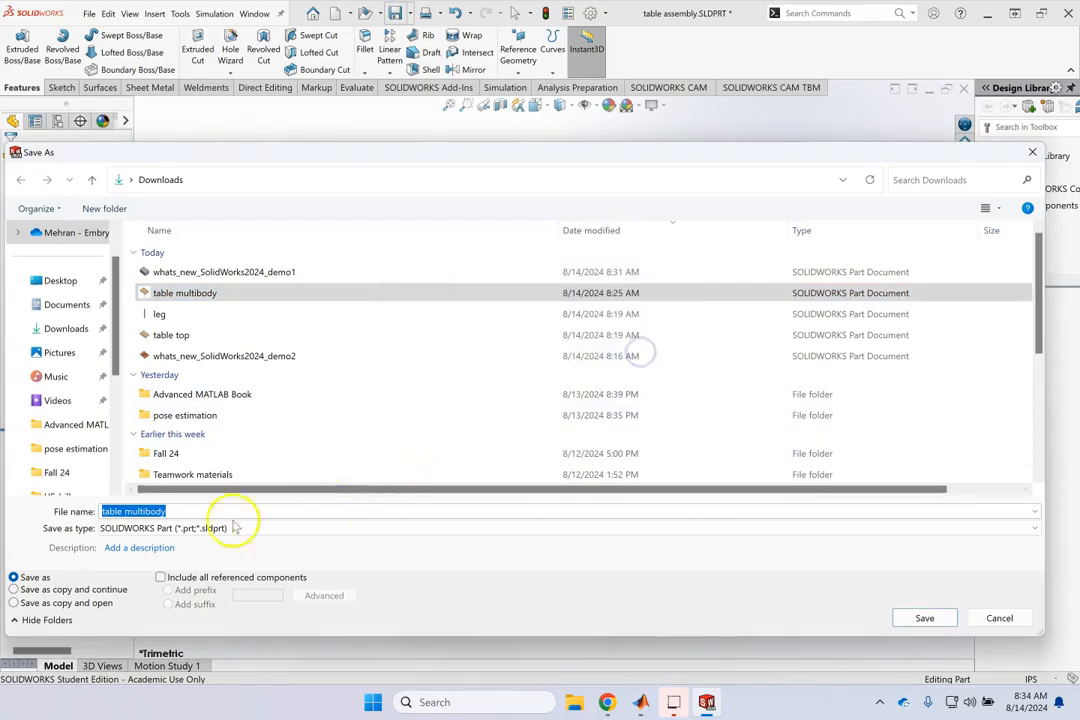
Step: Review the available file formats and save the part as table multibody in SOLIDWORKS Part format, replacing the existing file
click(191, 529)
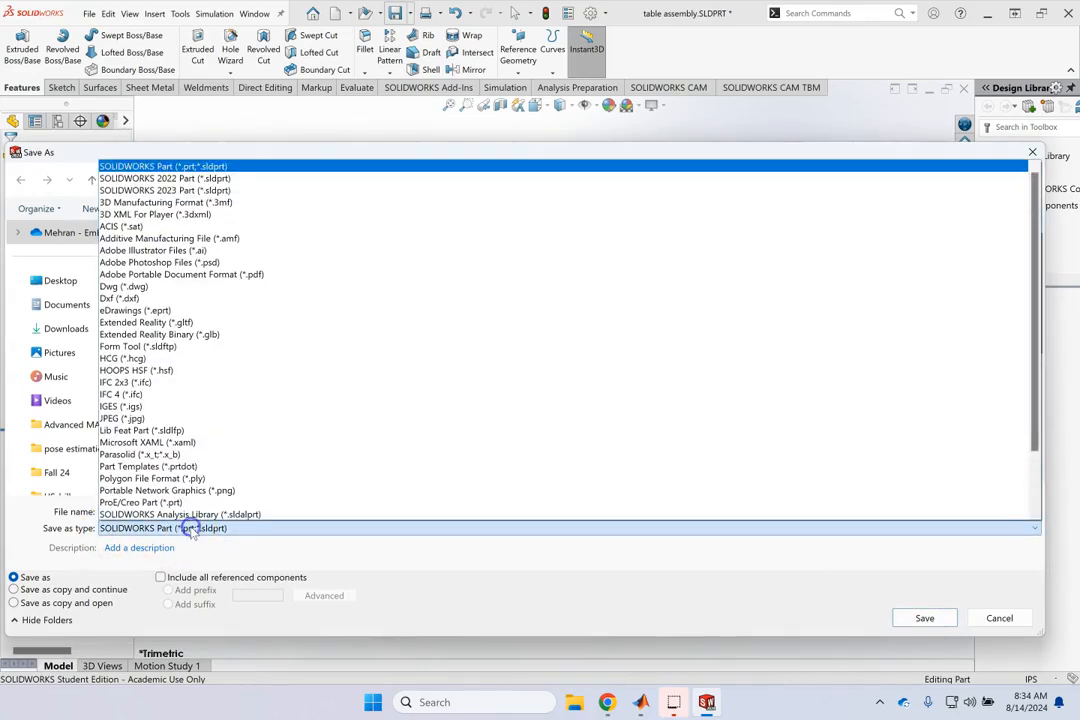
scroll(260, 441, down, 2)
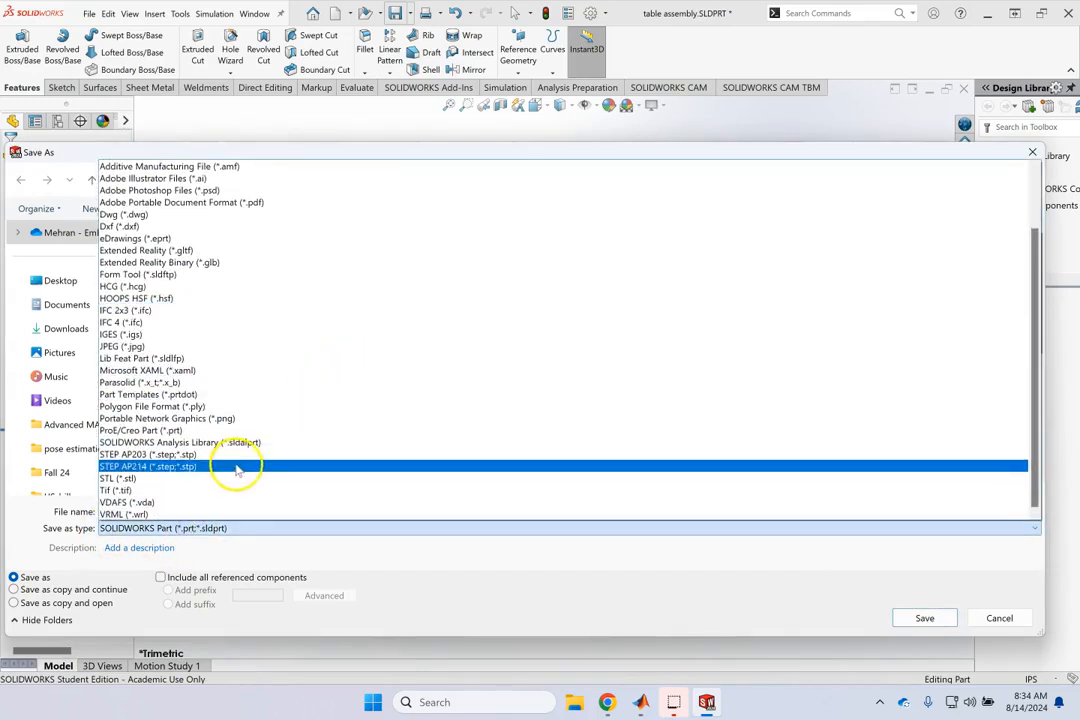
scroll(255, 443, up, 2)
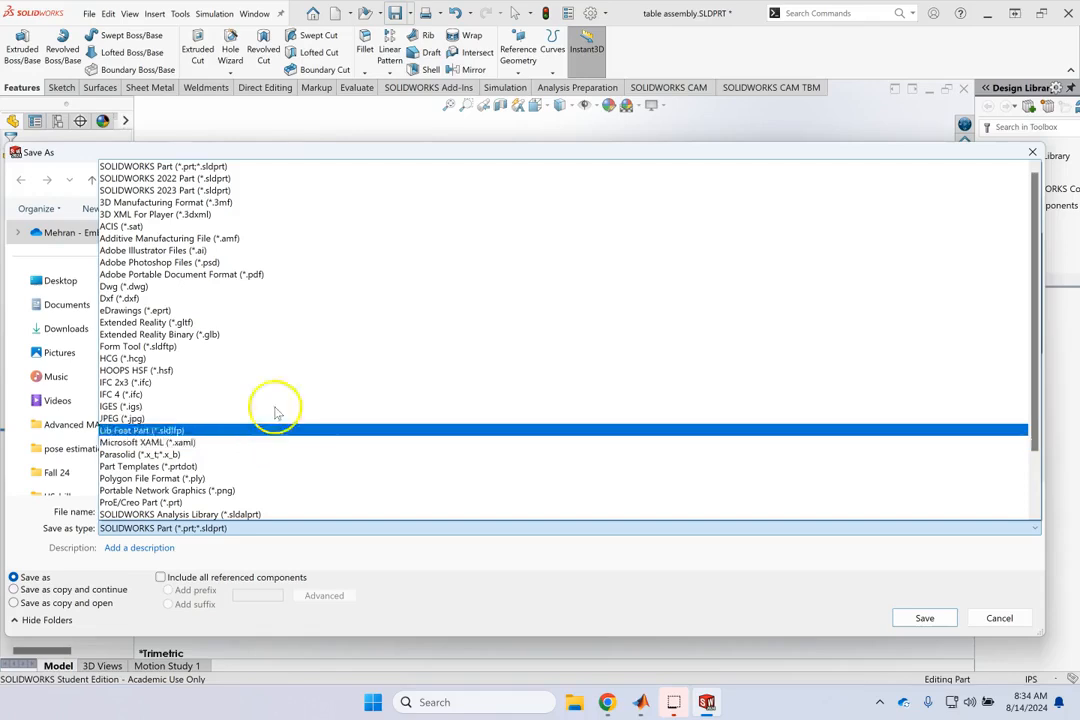
scroll(290, 368, down, 2)
scroll(294, 368, up, 2)
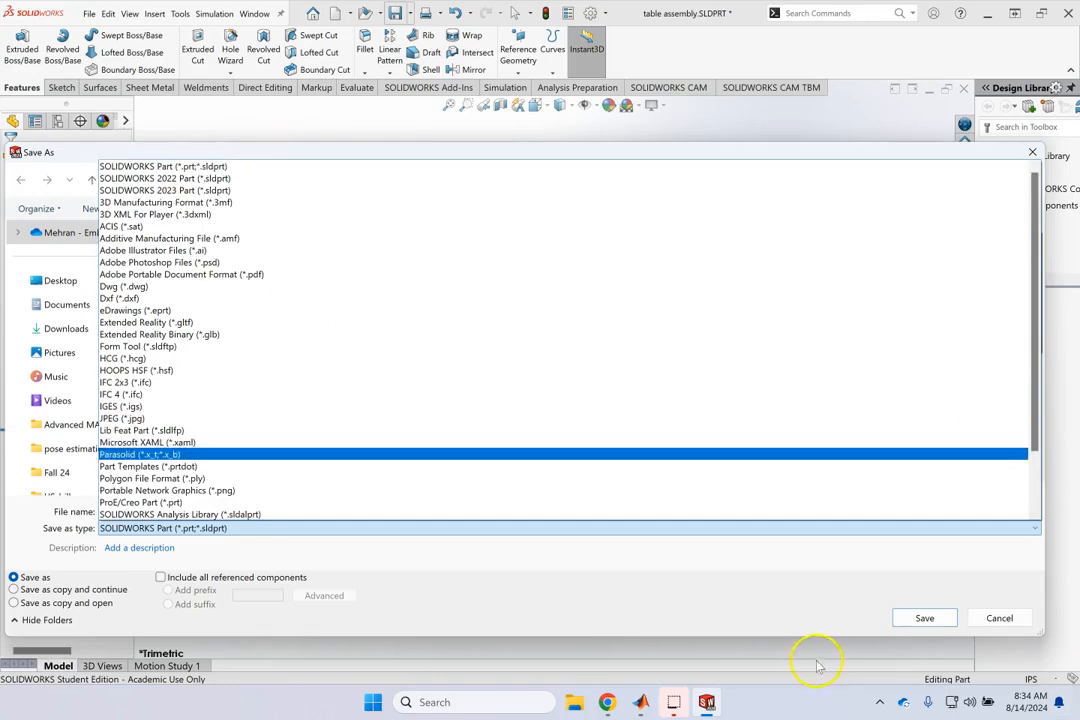
click(925, 618)
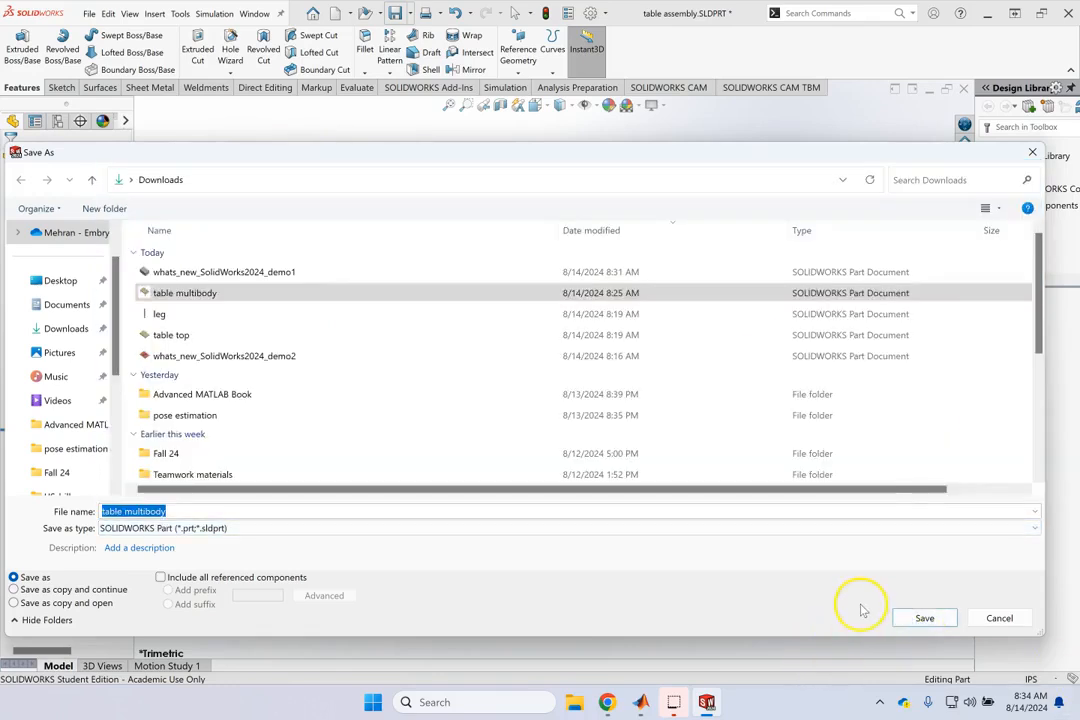
click(928, 618)
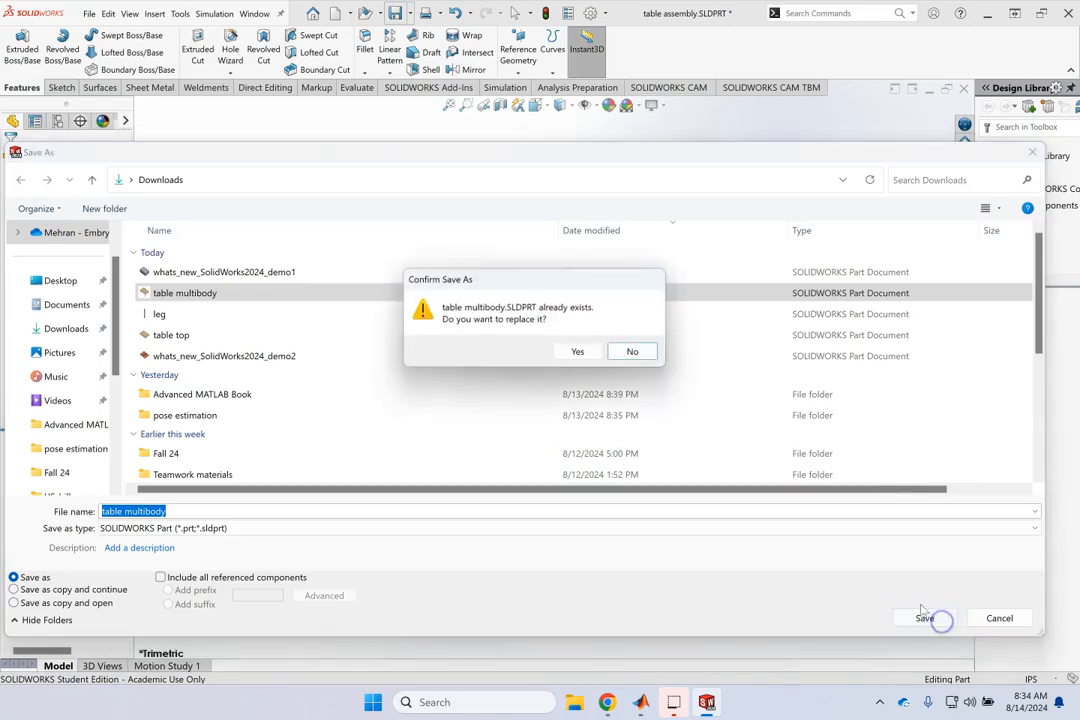
click(578, 352)
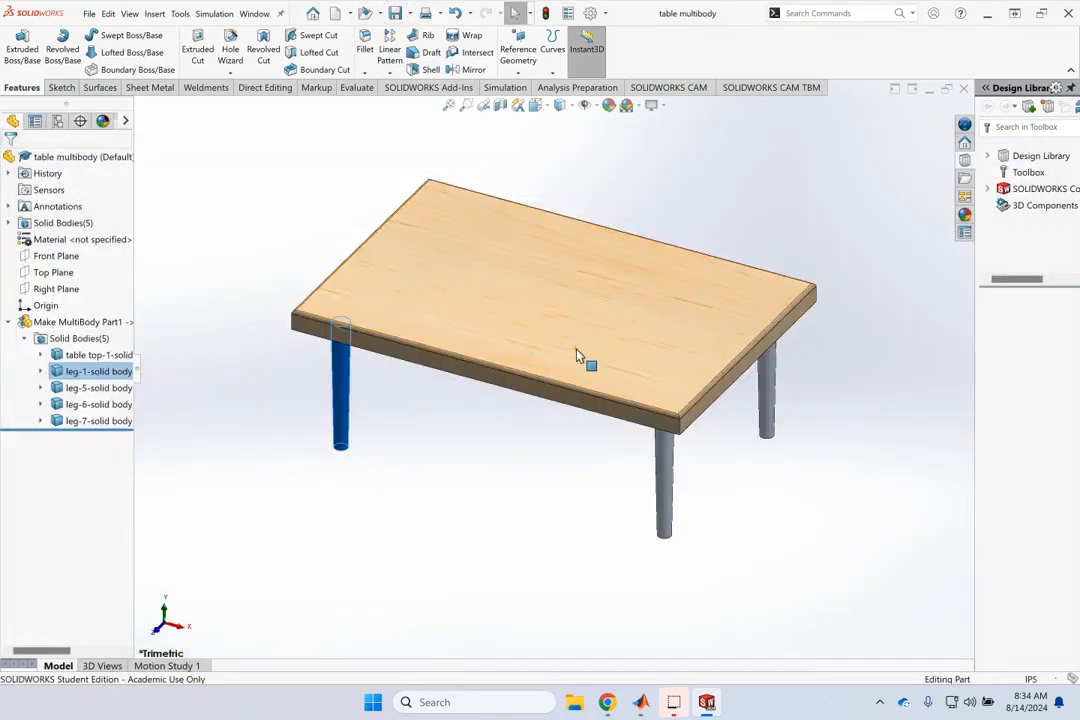
Step: Open the table assembly file from the Downloads folder
click(362, 14)
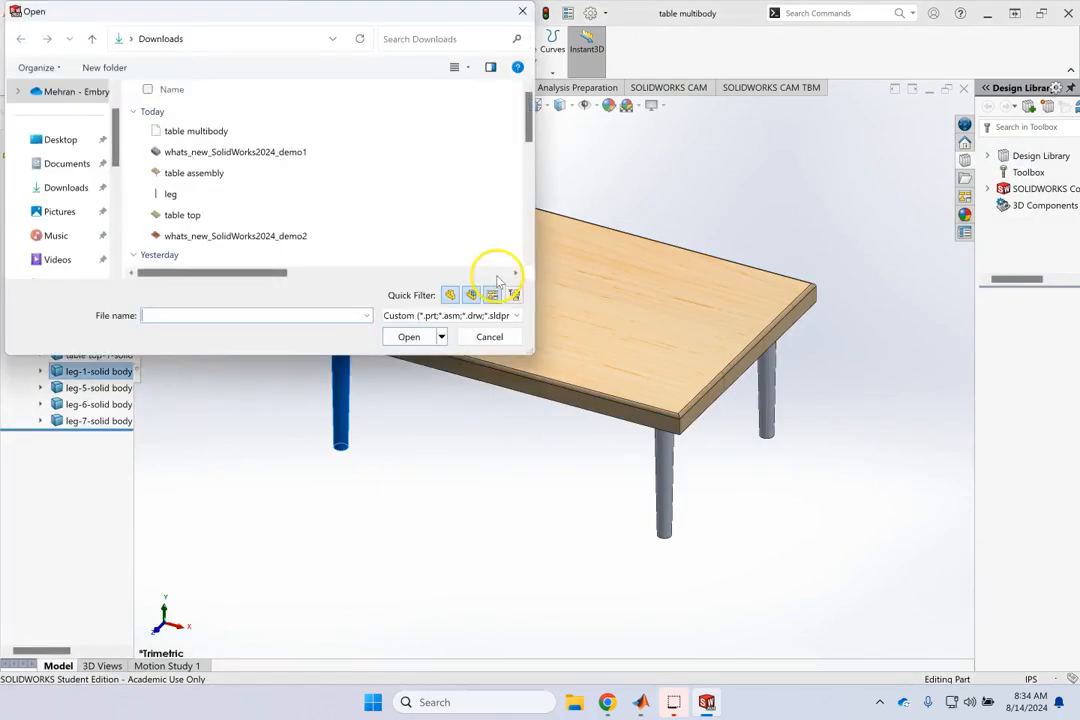
click(248, 173)
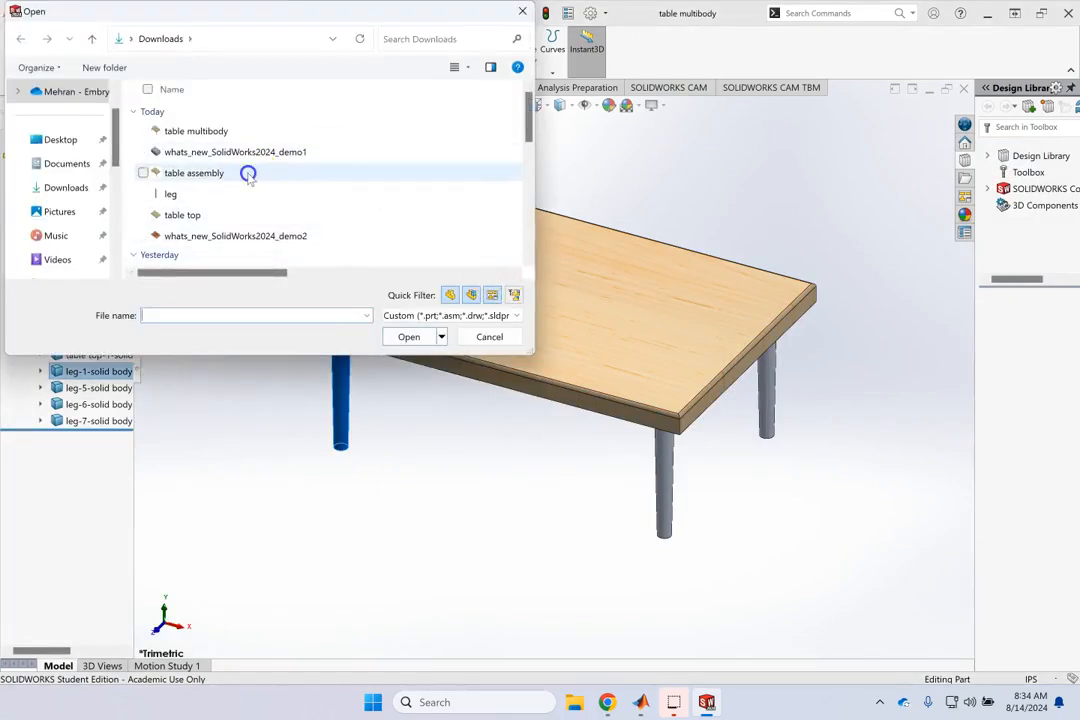
click(410, 336)
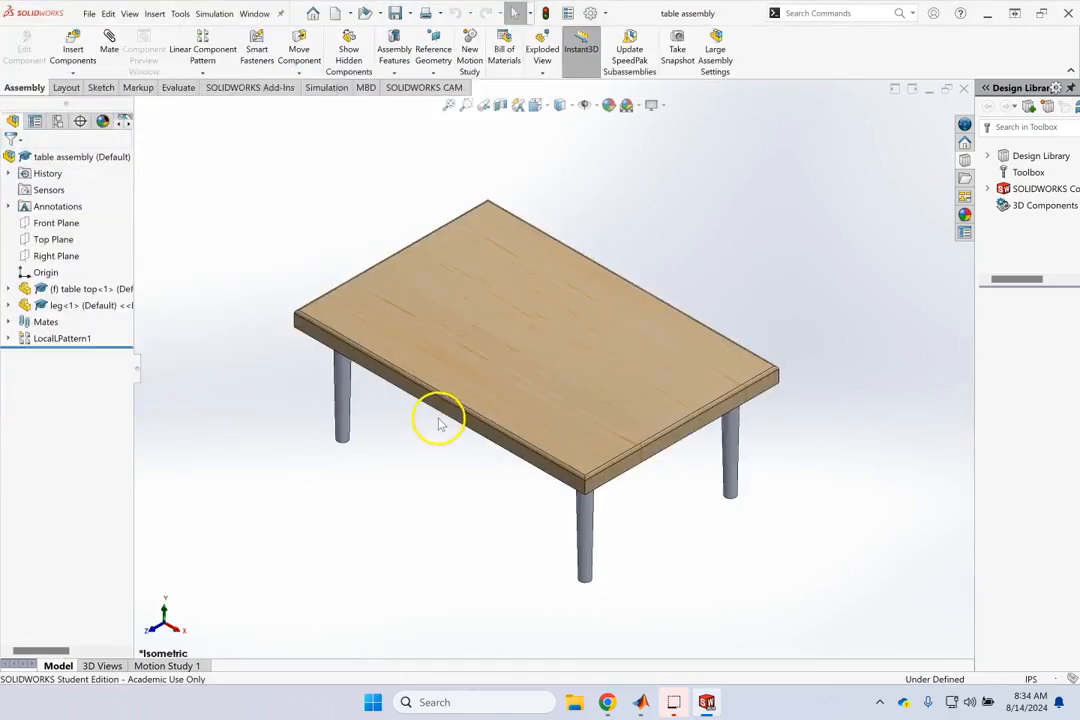
scroll(292, 311, up, 2)
scroll(284, 304, down, 2)
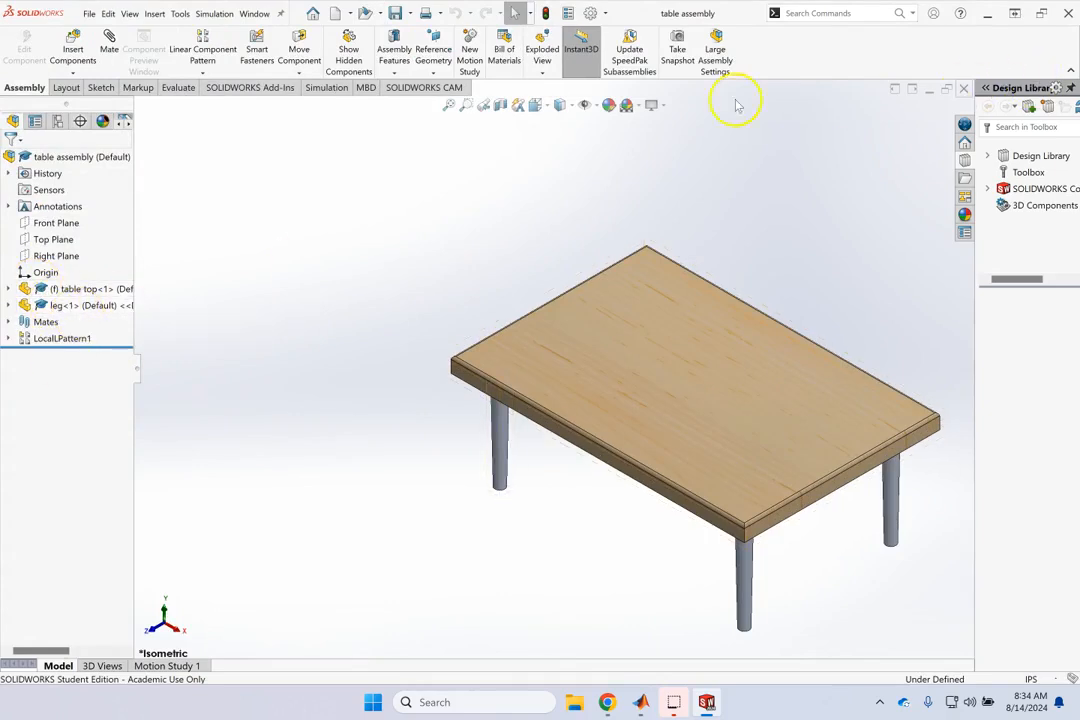
Step: Switch to the table multibody part and close it to return to the whats_new_SolidWorks2024_demo2 part
click(256, 13)
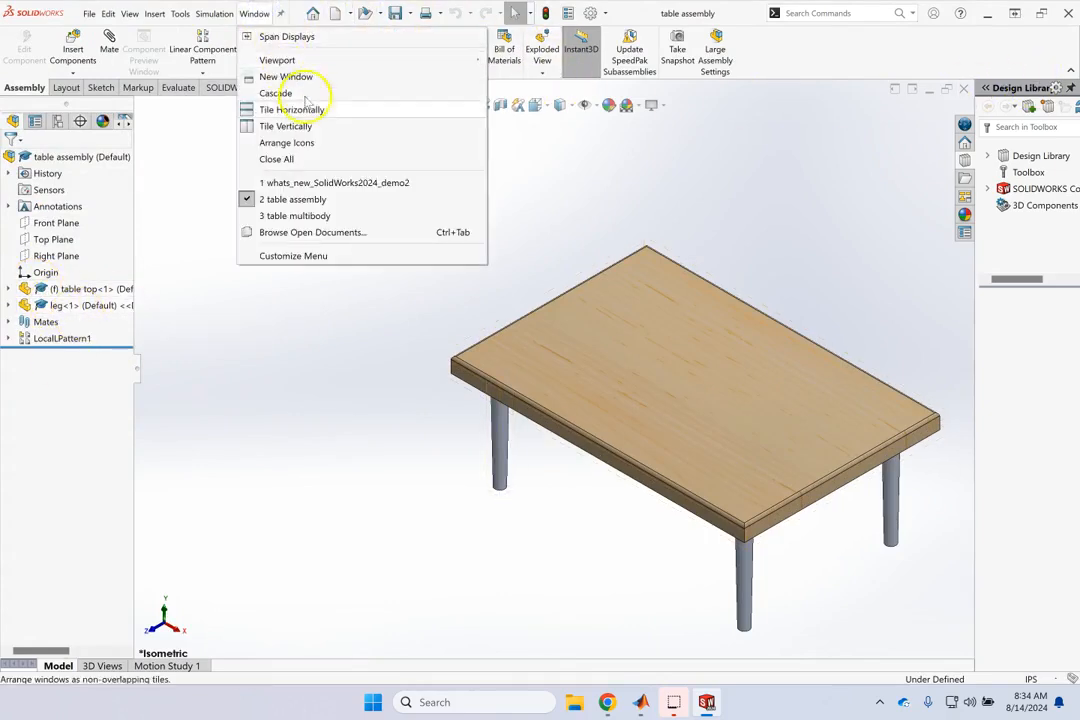
click(320, 215)
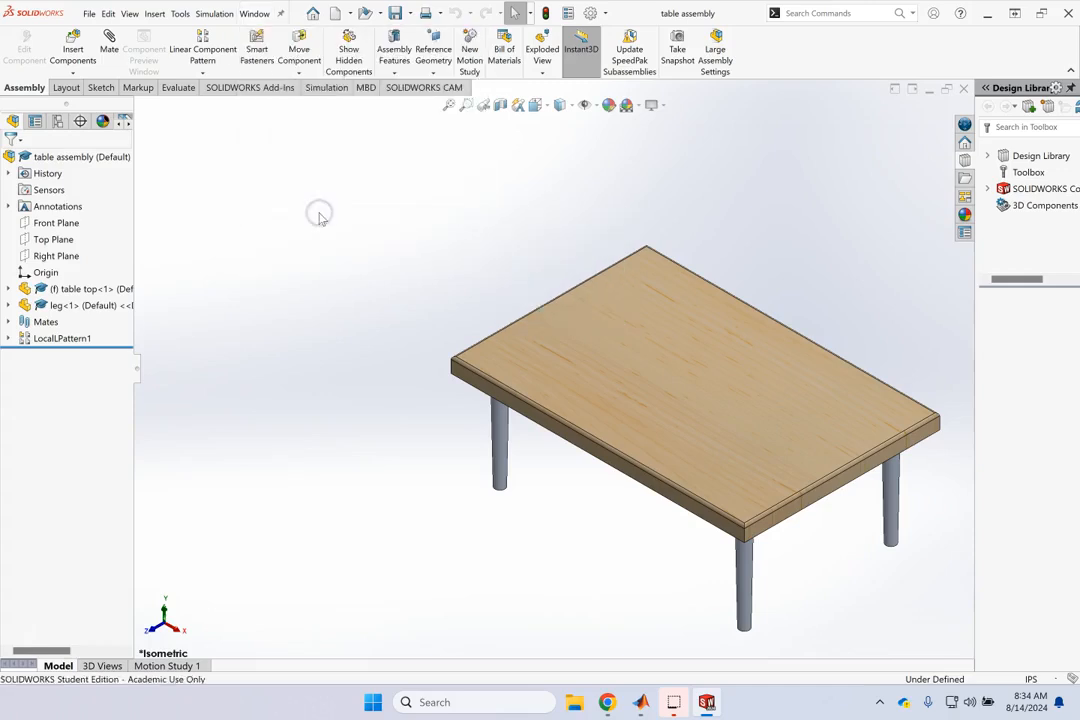
click(791, 194)
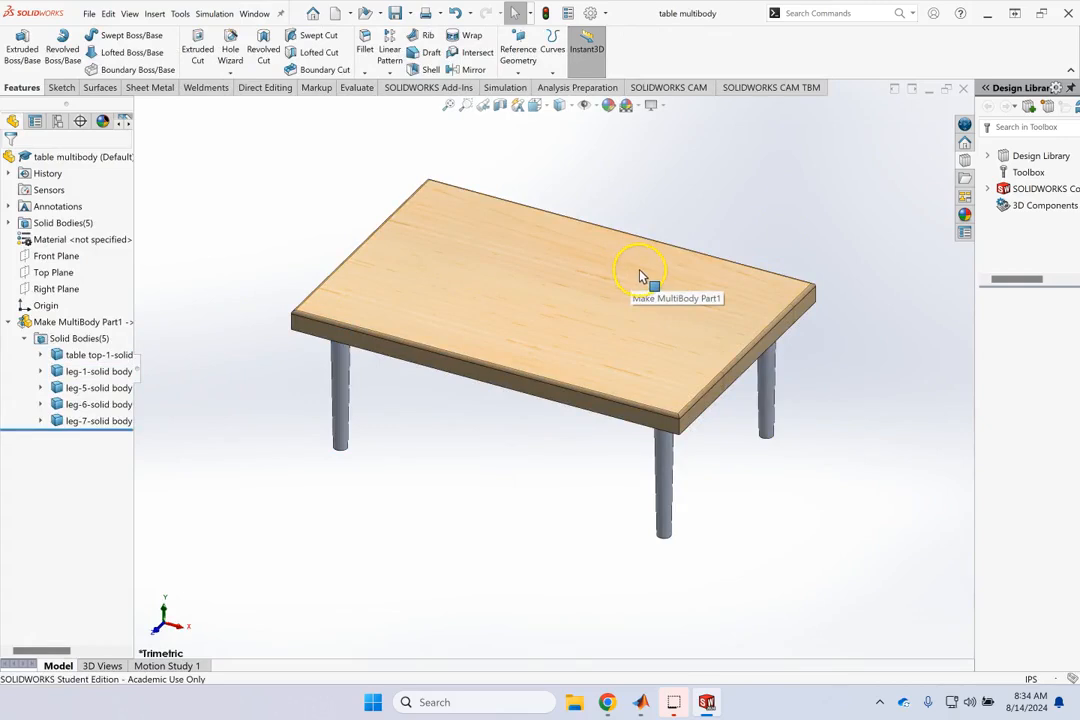
click(963, 89)
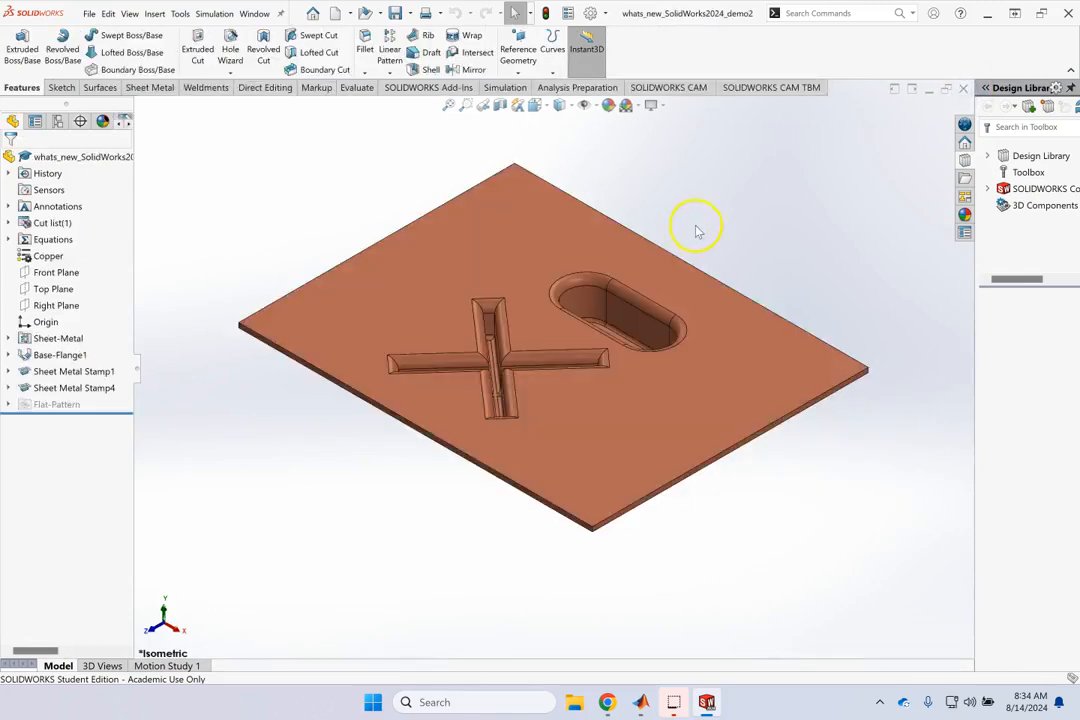
Step: Examine the cross-shaped and slot-shaped stamps in the copper sheet metal plate from several viewpoints, along with the sheet metal Forming Tool command
scroll(721, 235, up, 1)
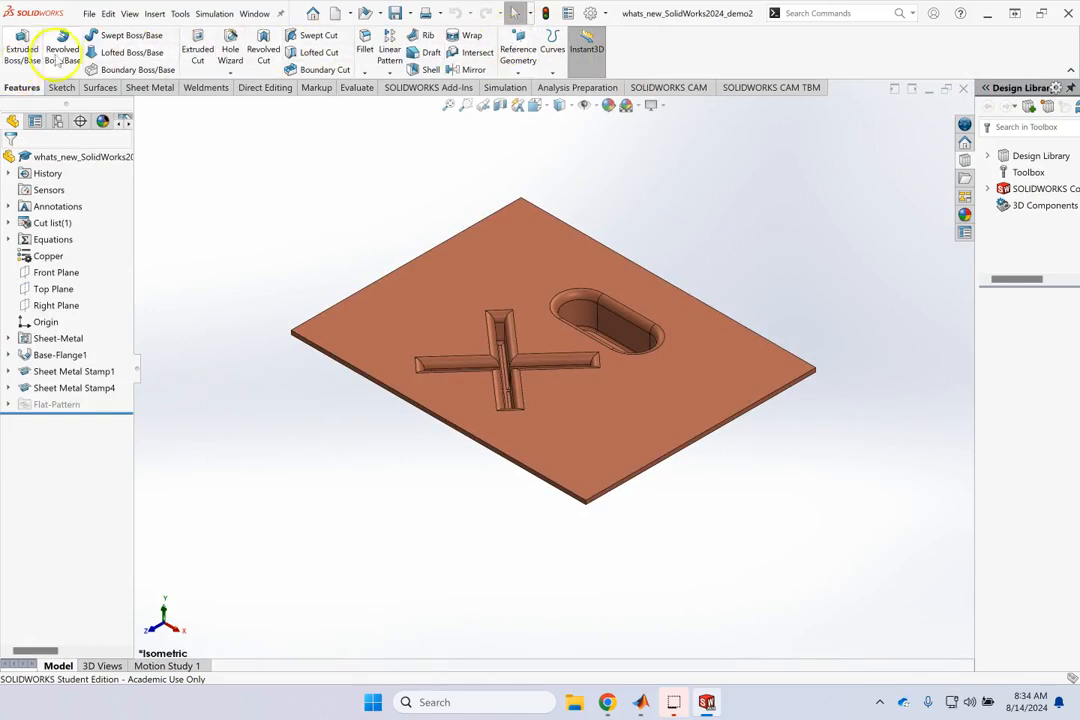
click(135, 90)
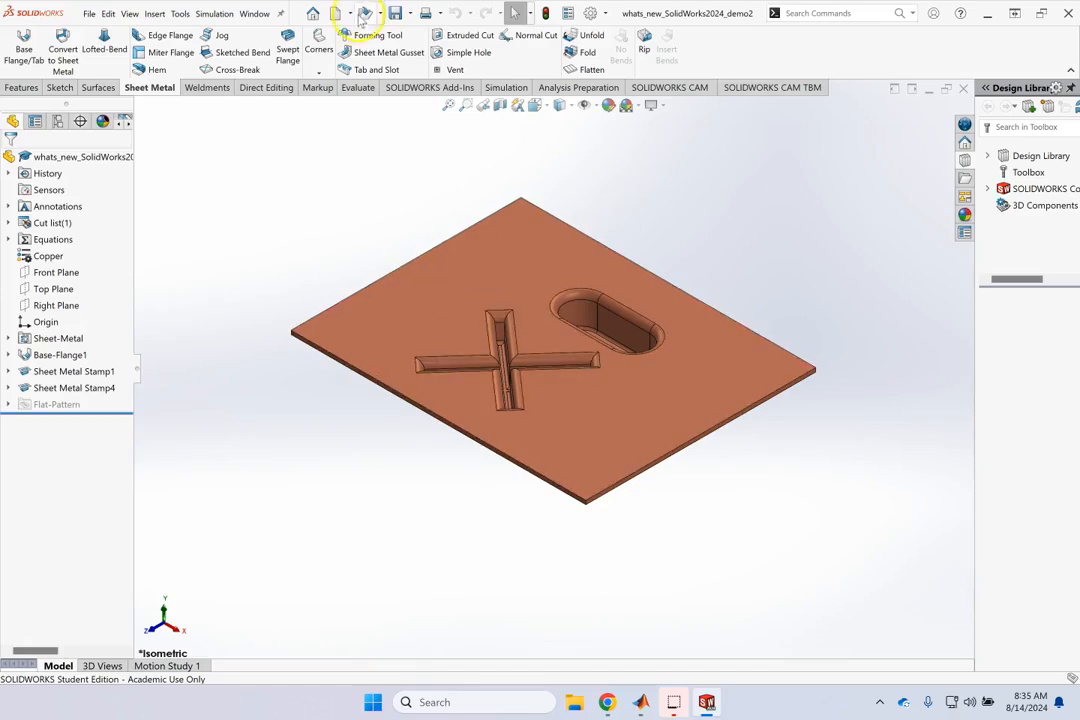
click(366, 34)
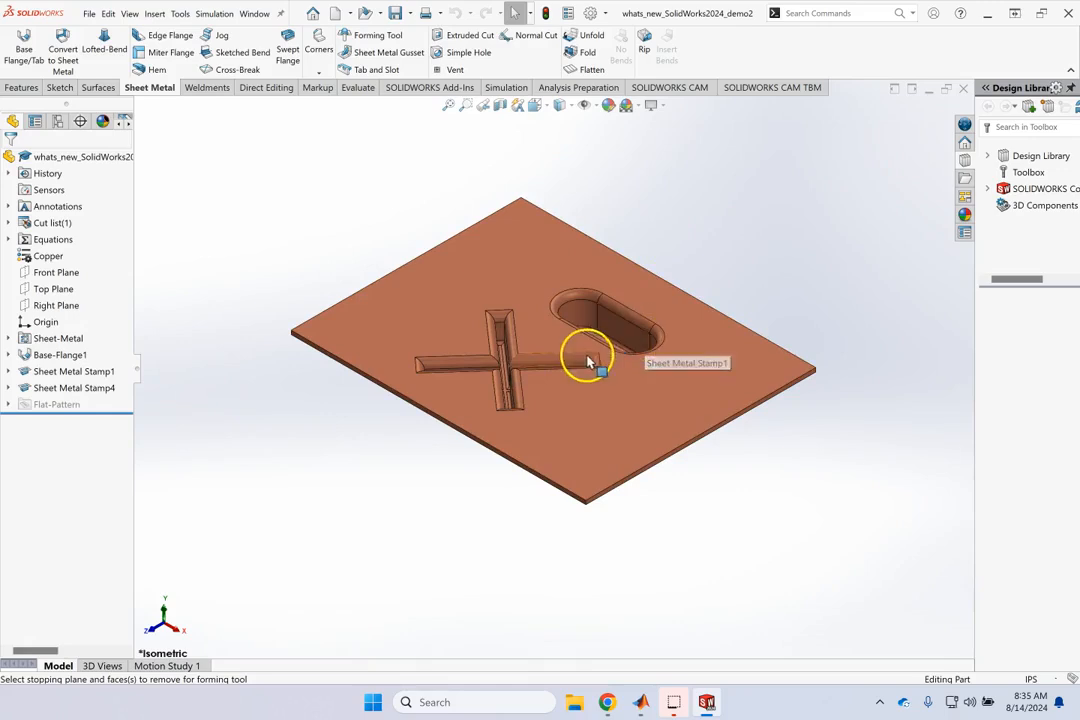
scroll(574, 345, up, 4)
scroll(521, 350, down, 3)
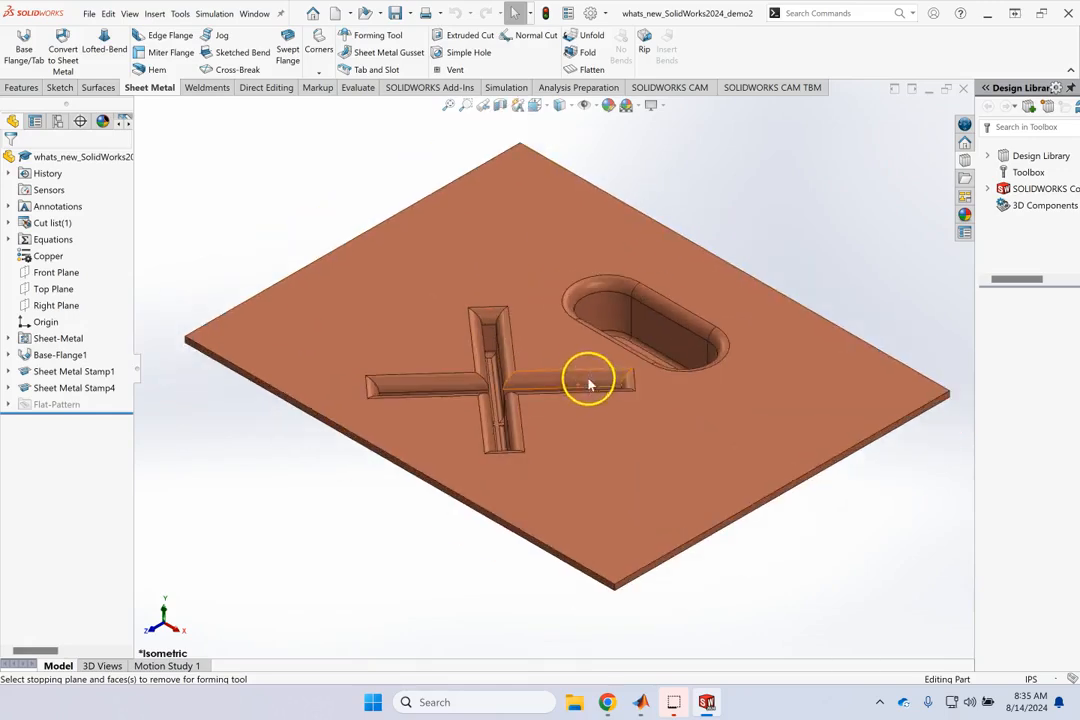
scroll(824, 540, down, 3)
key(ctrl+1)
key(Up)
key(Up)
key(Down)
key(Down)
key(Down)
key(ctrl+7)
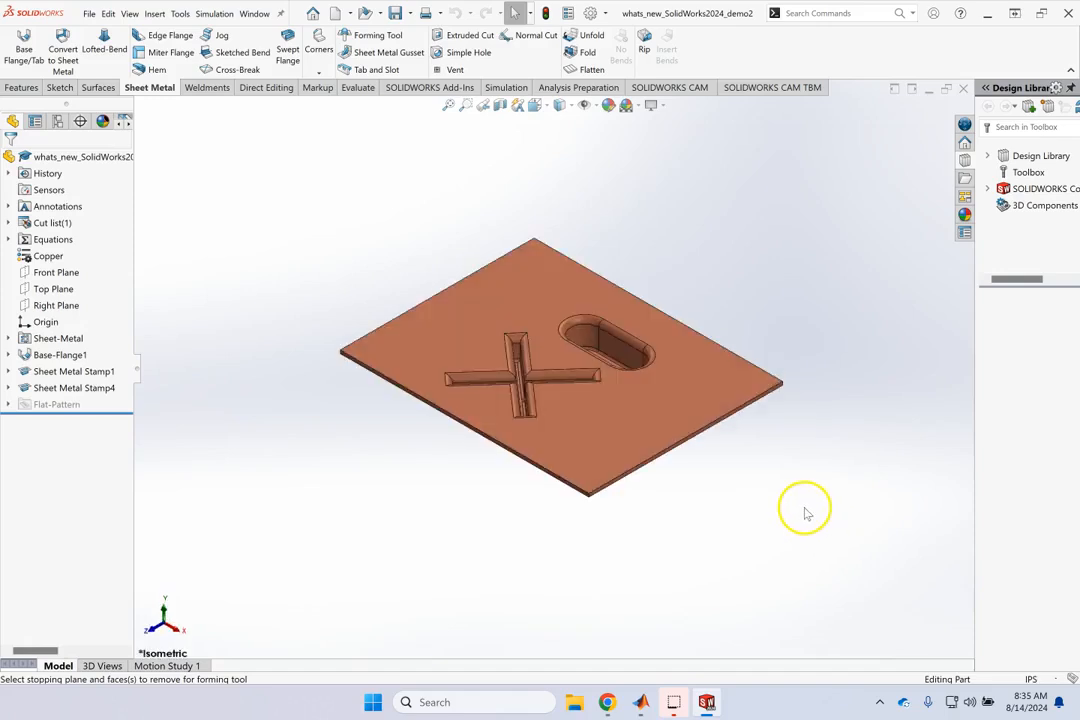
scroll(750, 470, down, 3)
scroll(632, 371, up, 2)
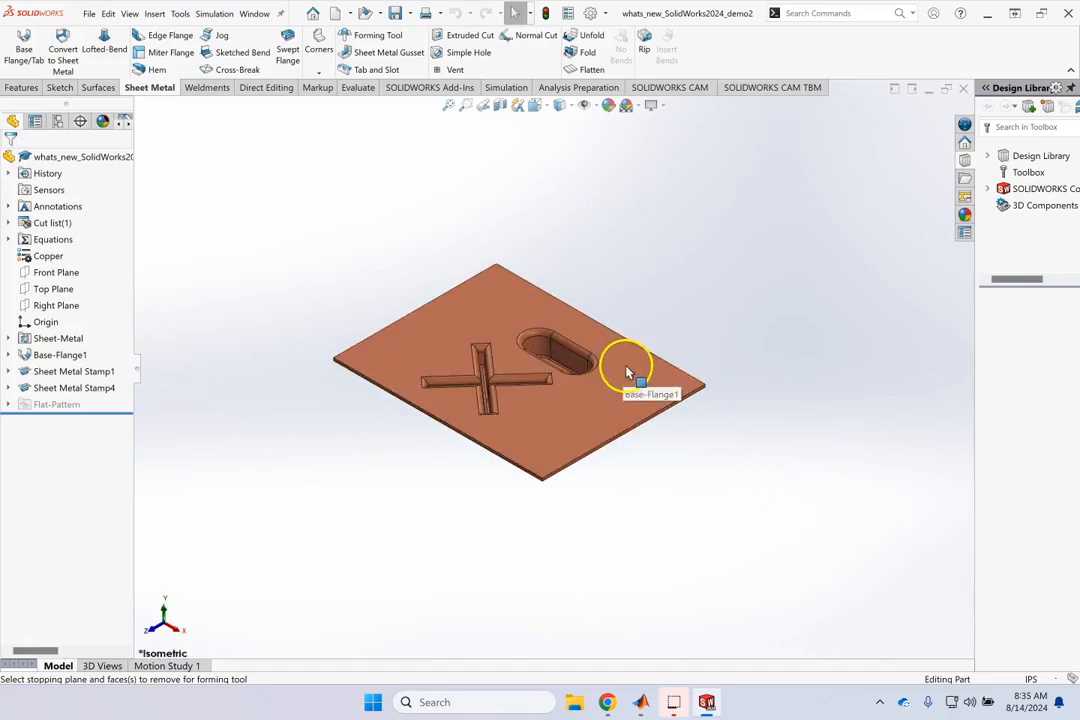
Step: Delete the two stamp features from the sheet metal plate while keeping their slot and cross sketches
click(100, 372)
ctrl+click(90, 388)
right_click(90, 388)
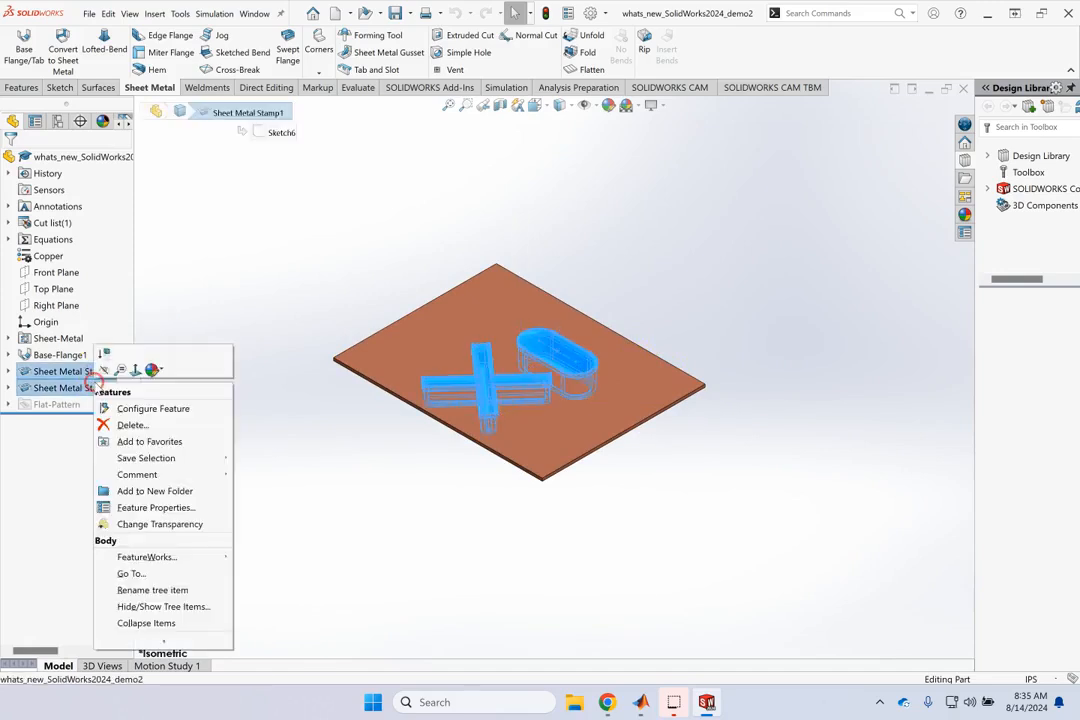
click(130, 424)
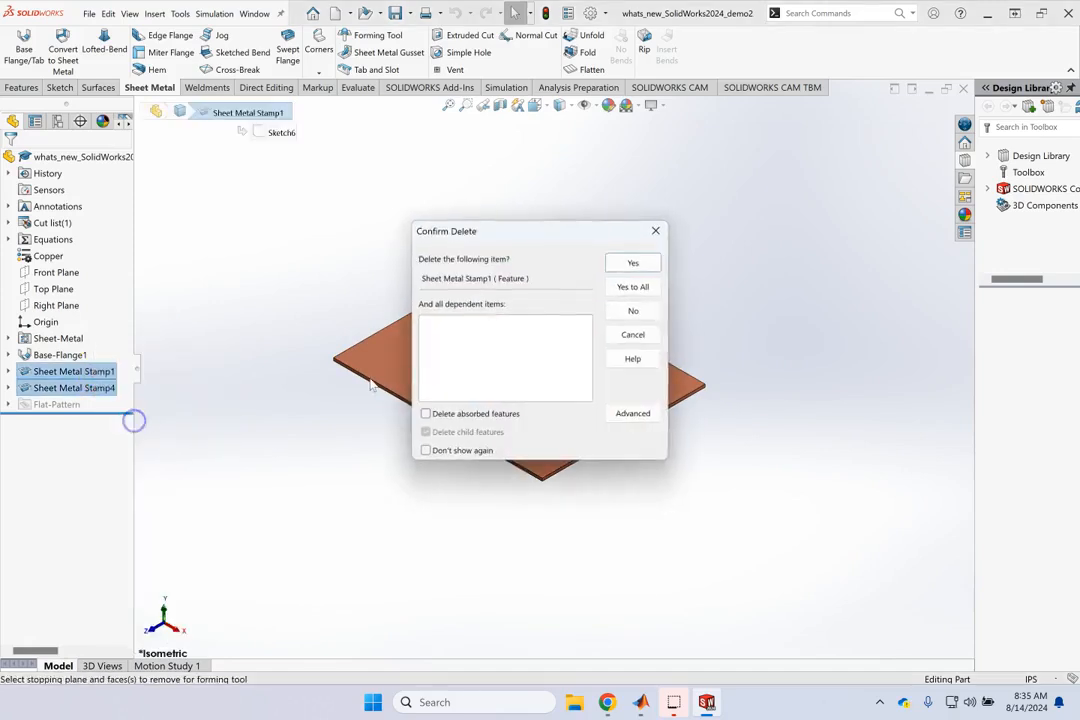
click(651, 285)
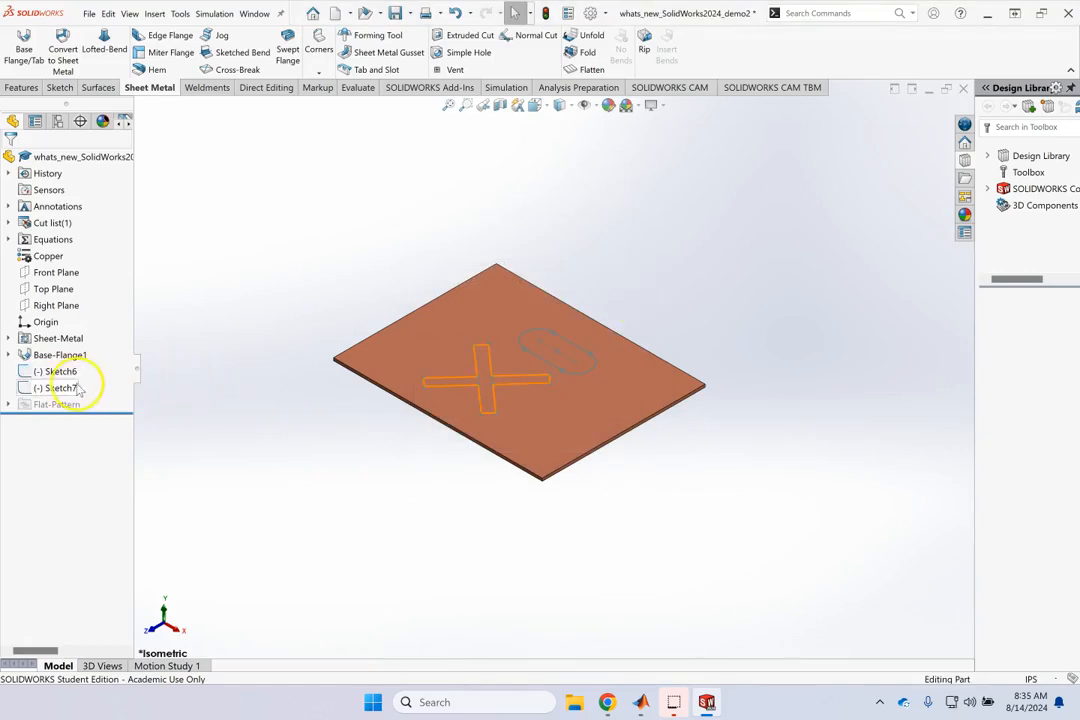
scroll(728, 284, down, 1)
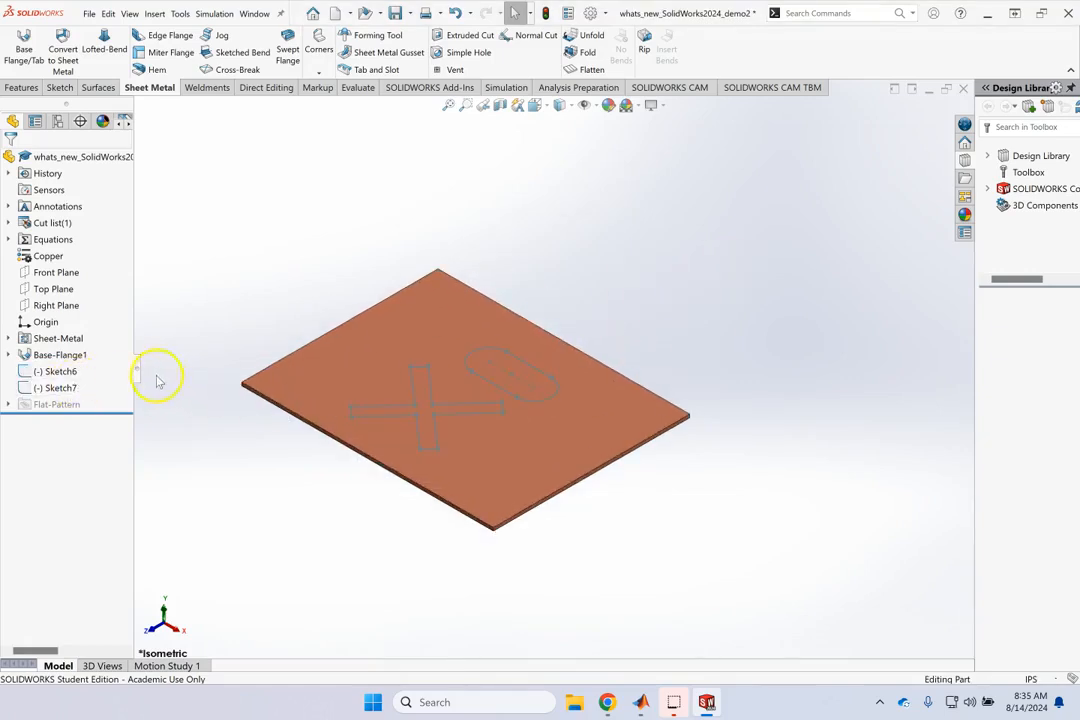
Step: Edit the slot sketch, moving the slot's centre to about 1.38 in above the origin with a width of about 0.85 in
click(78, 375)
scroll(569, 475, down, 2)
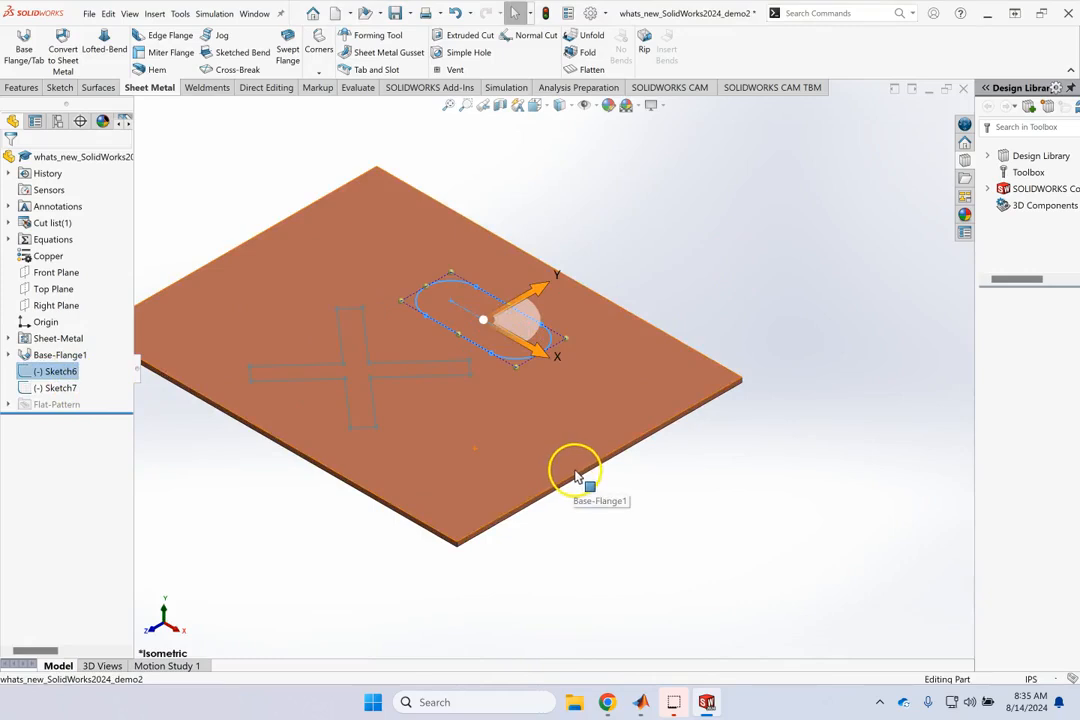
scroll(690, 330, up, 2)
click(706, 297)
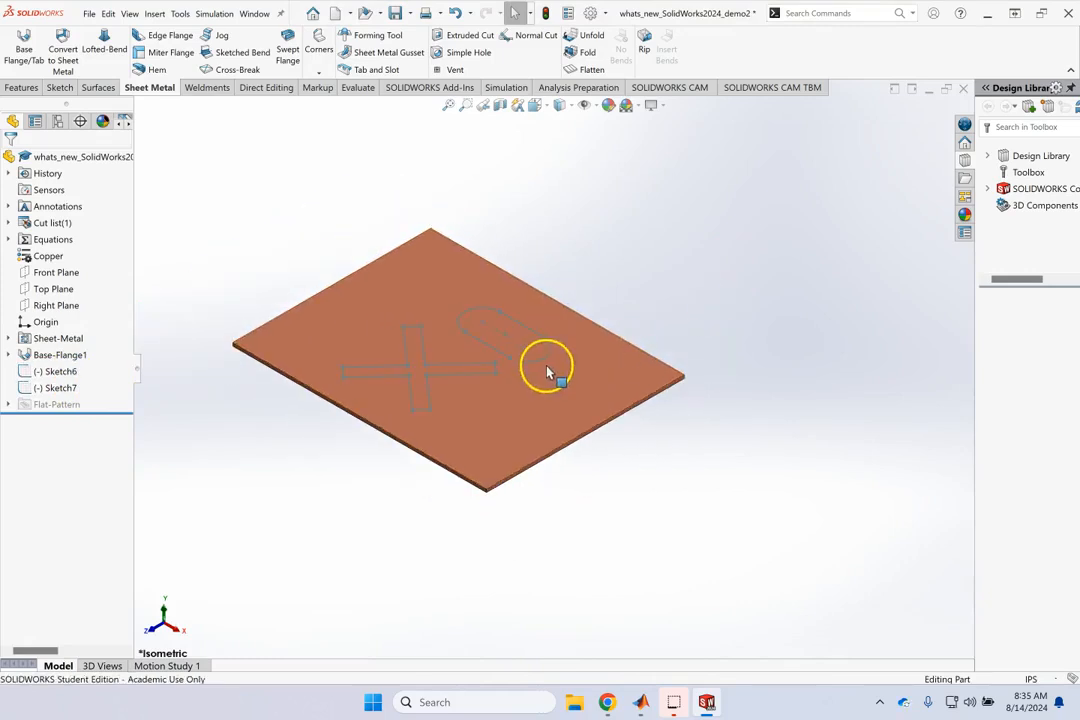
click(62, 371)
click(82, 344)
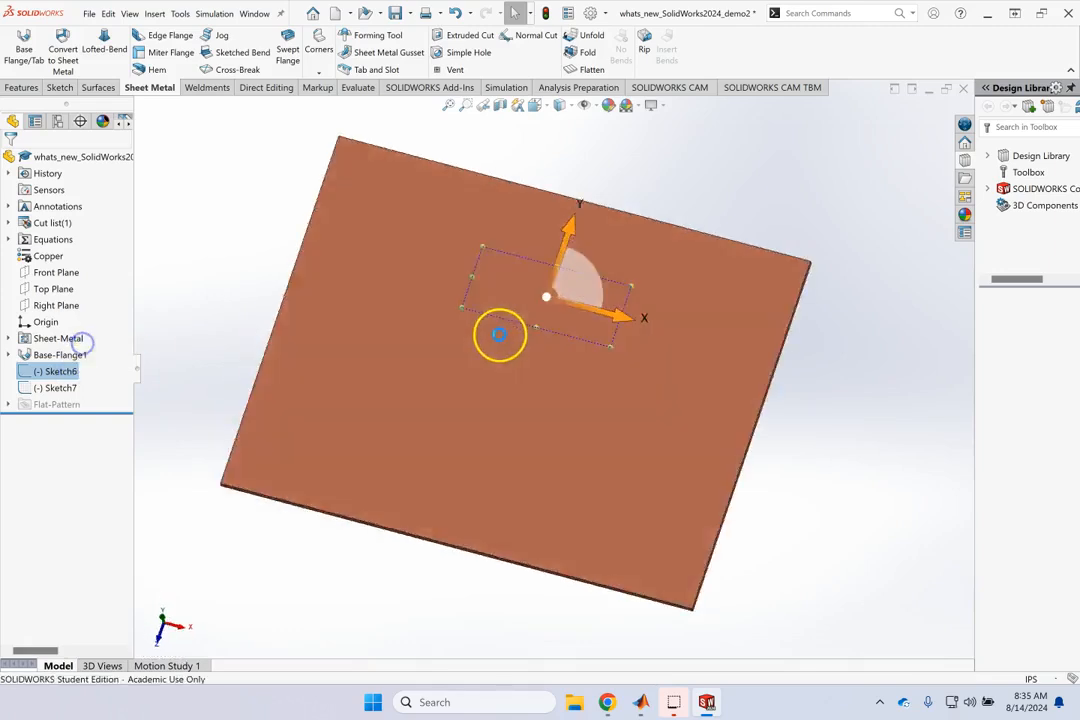
click(553, 283)
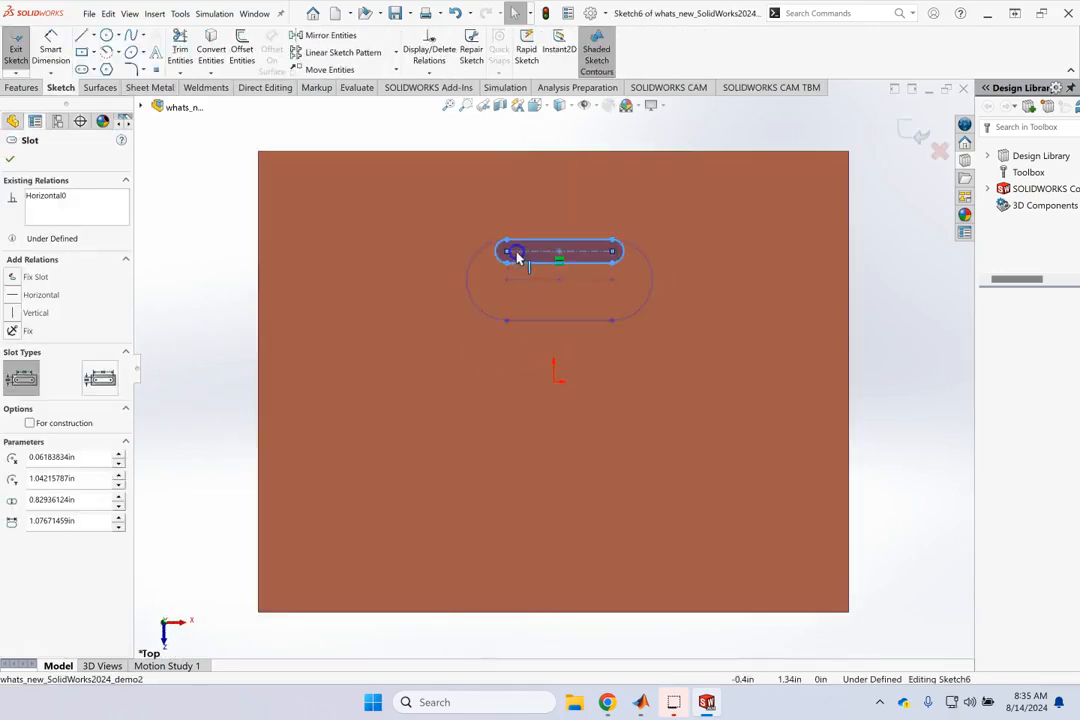
click(925, 355)
drag(523, 245, 463, 207)
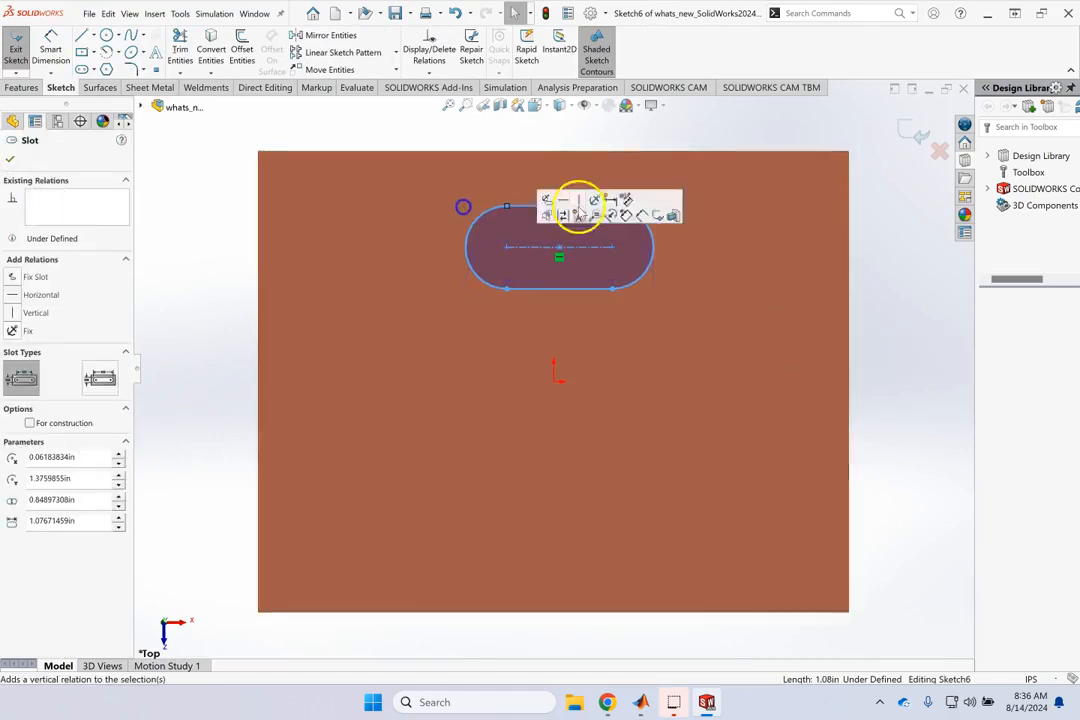
click(918, 132)
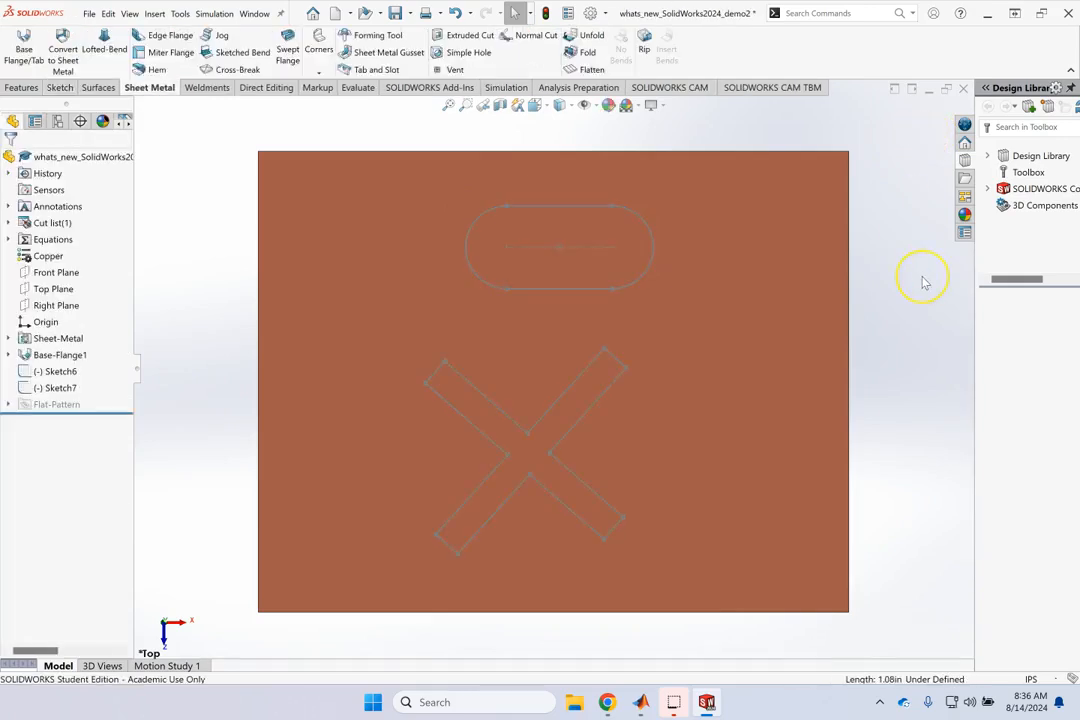
Step: Create a sheet metal Stamp from the slot sketch with a depth of 0.5 in and no fillet radii
key(ctrl+7)
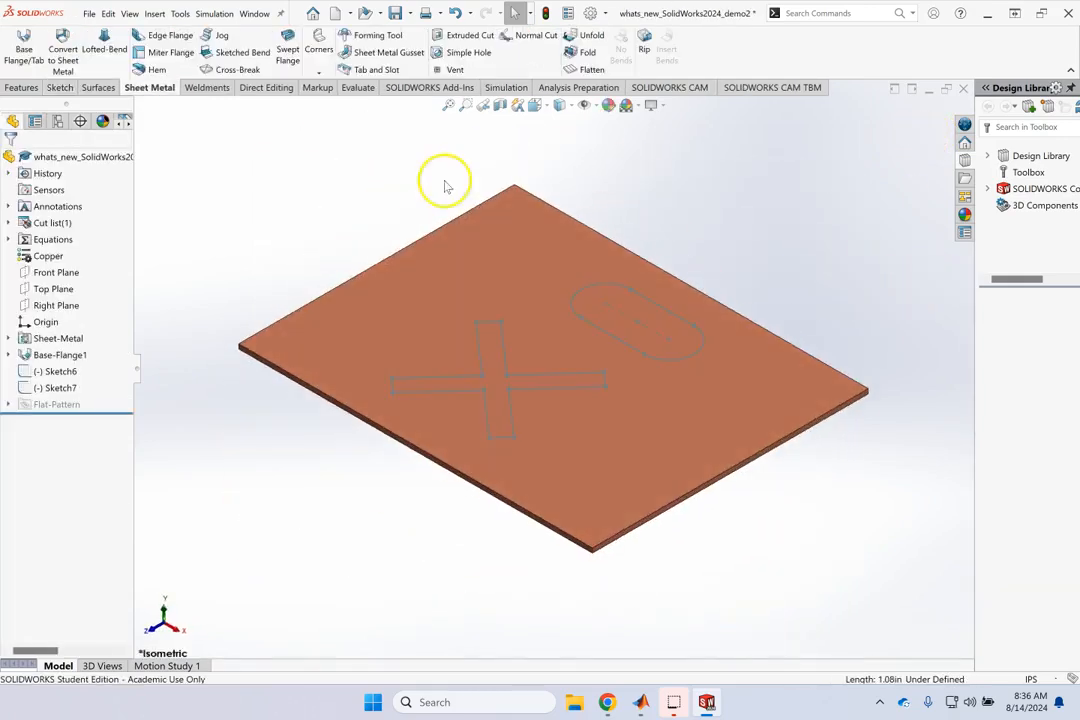
click(135, 13)
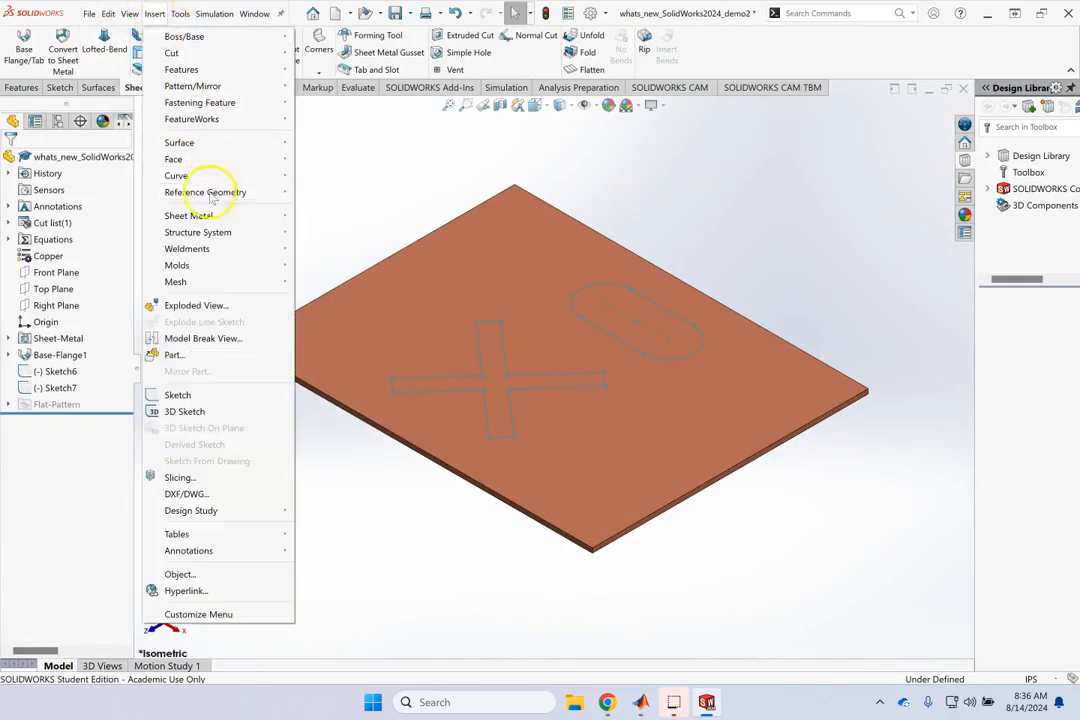
click(208, 216)
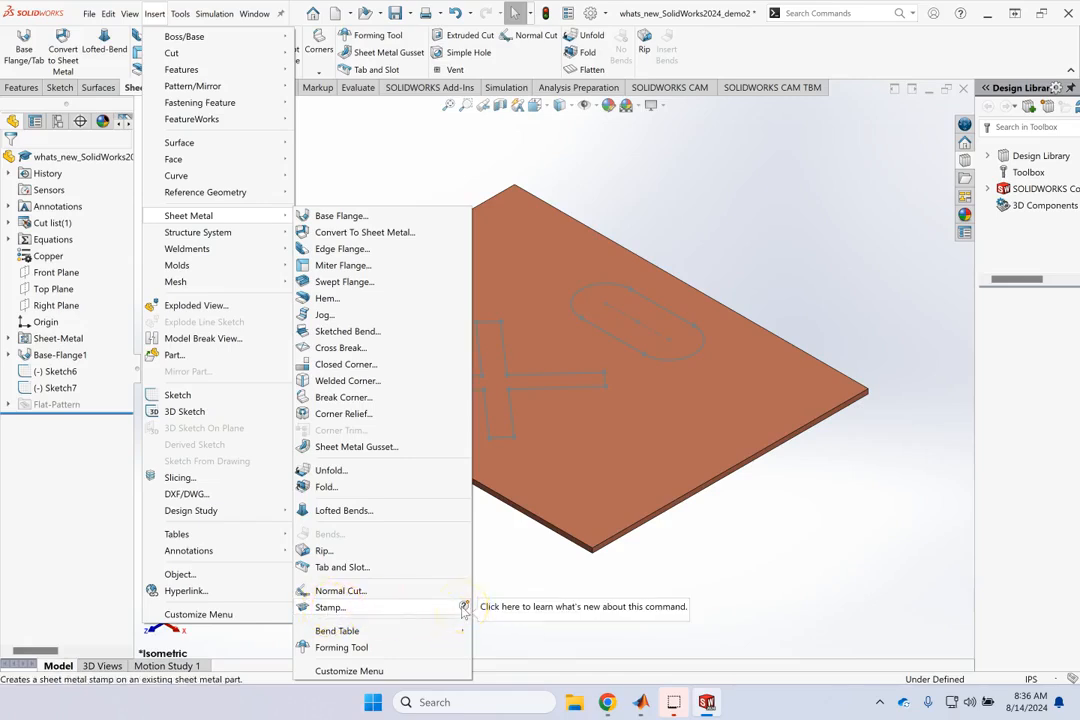
click(376, 609)
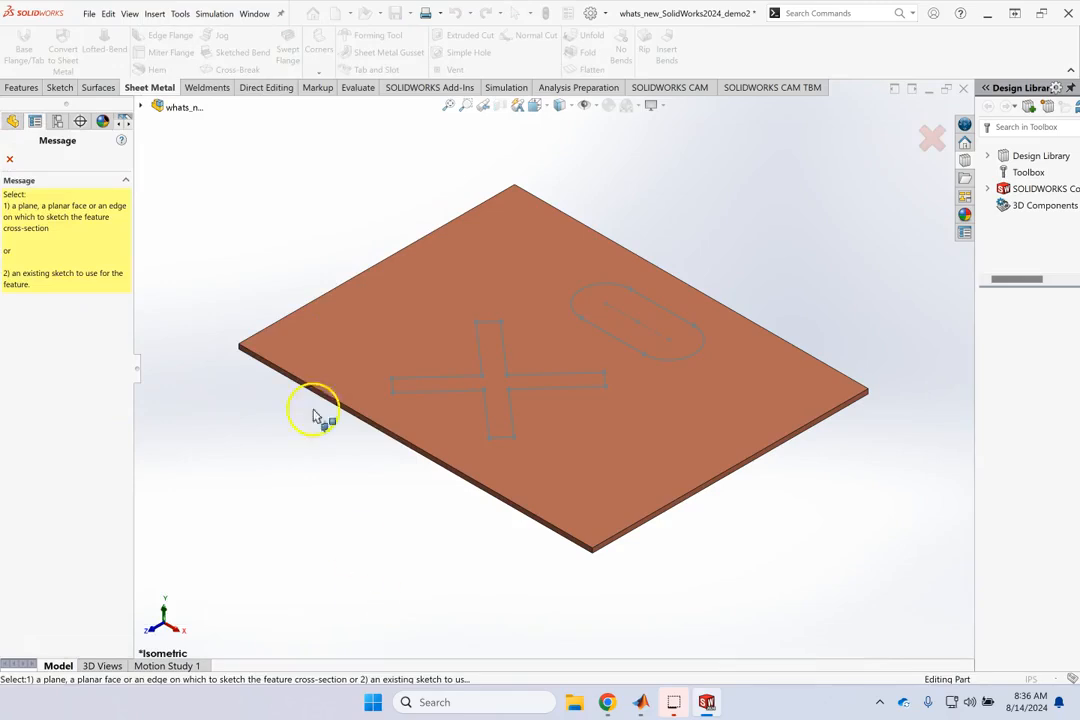
click(605, 338)
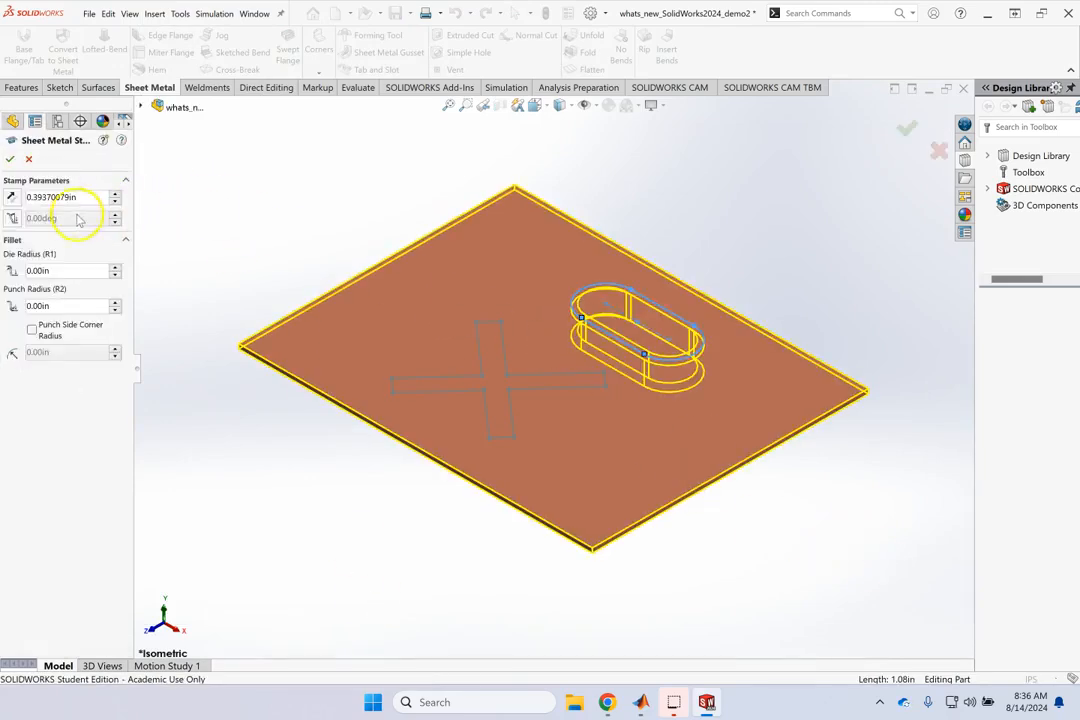
click(80, 199)
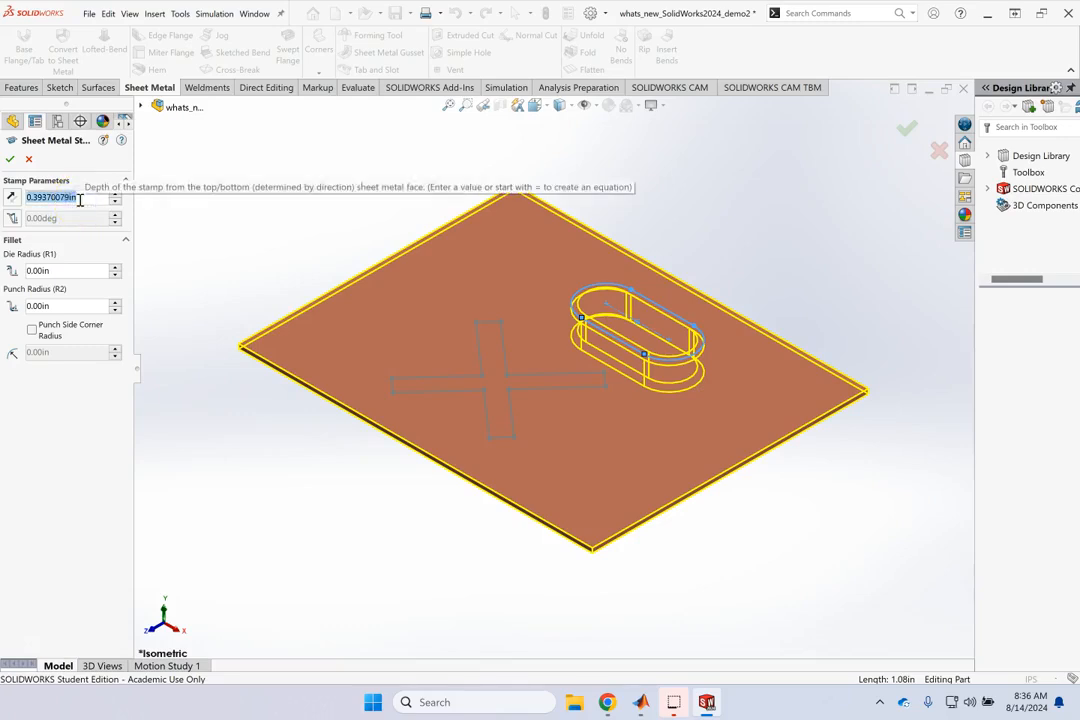
text(0.5)
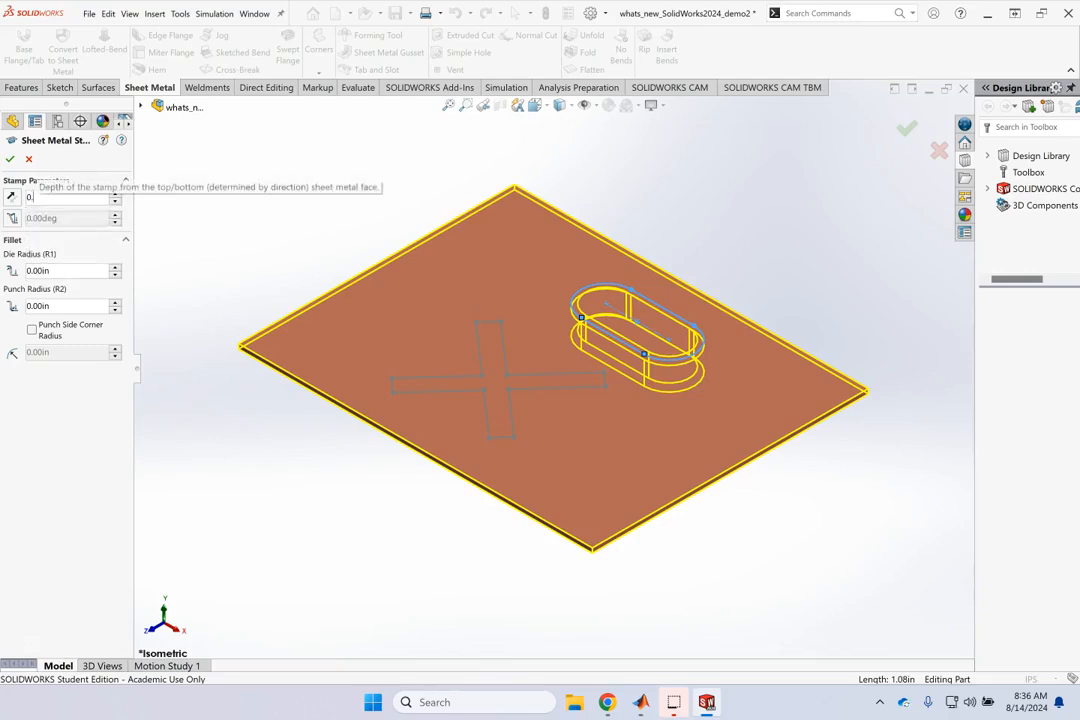
click(240, 243)
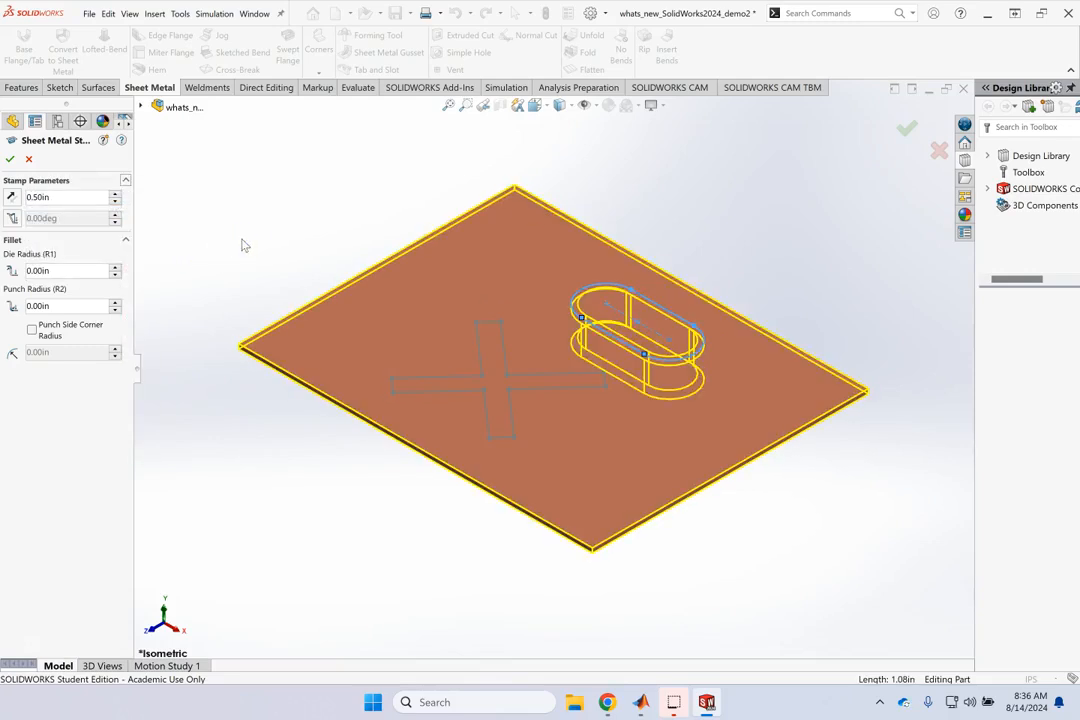
click(89, 271)
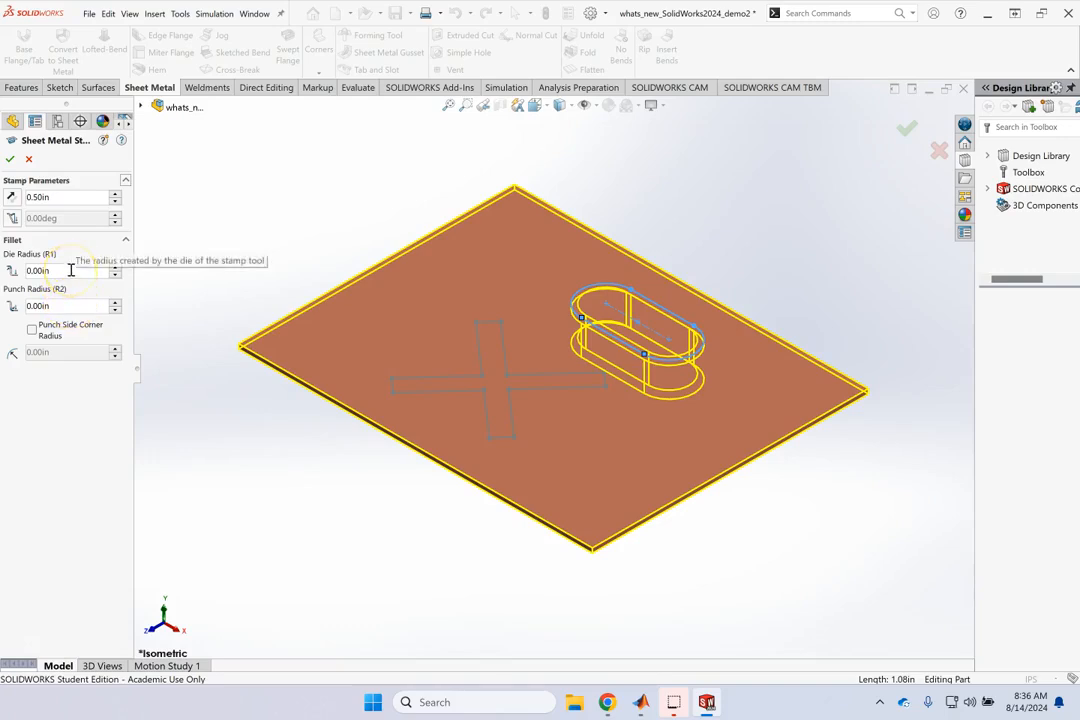
double_click(70, 270)
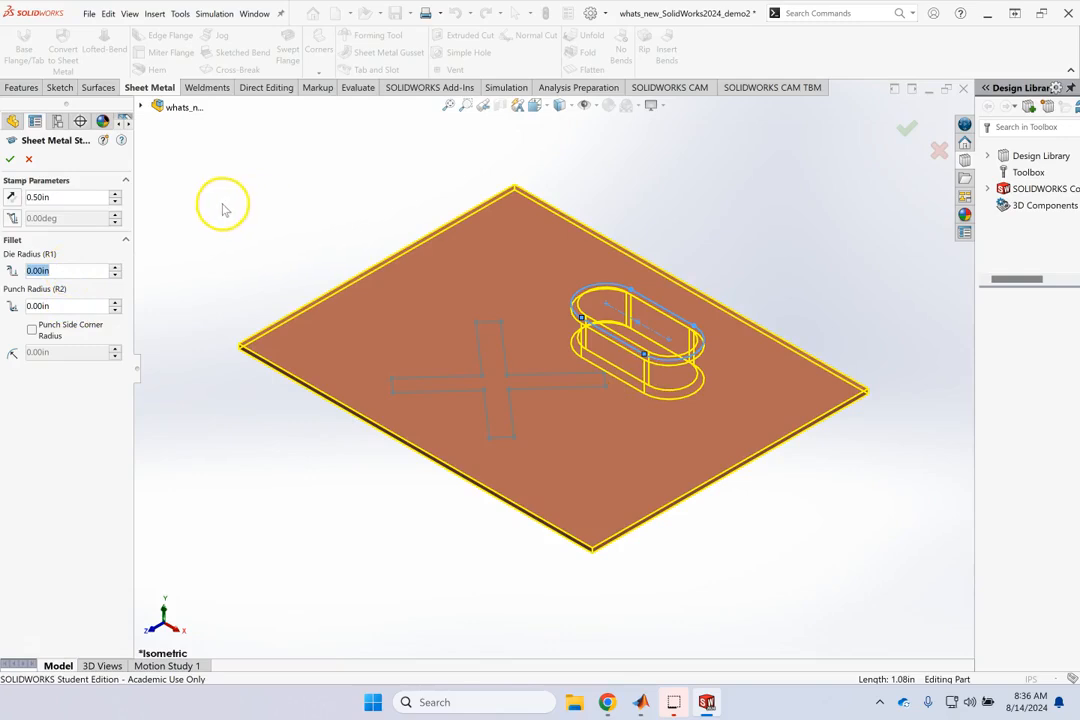
click(11, 160)
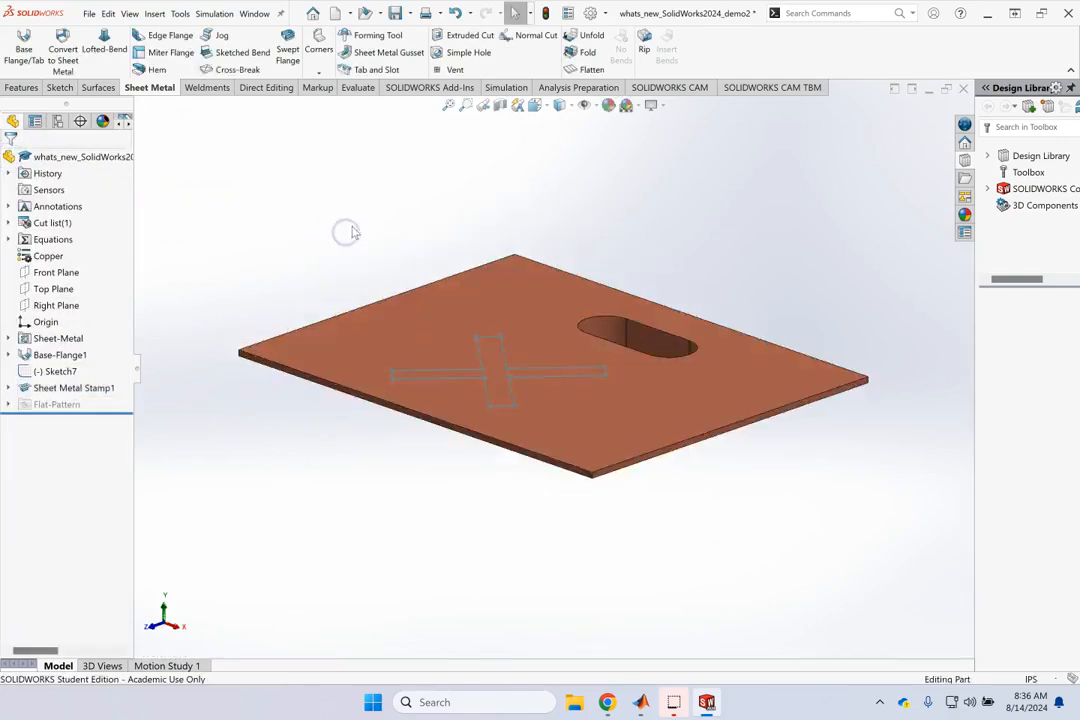
Step: Edit the slot stamp feature and set its die radius to 0.05 in
key(Up)
key(Up)
key(Up)
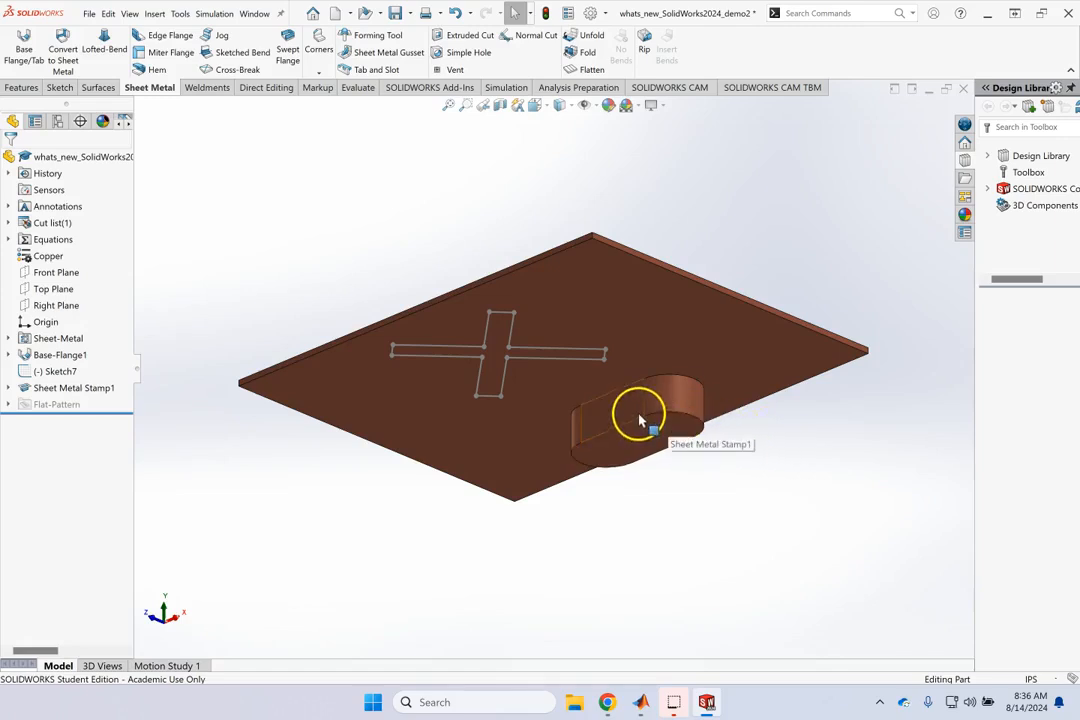
key(ctrl+7)
key(f)
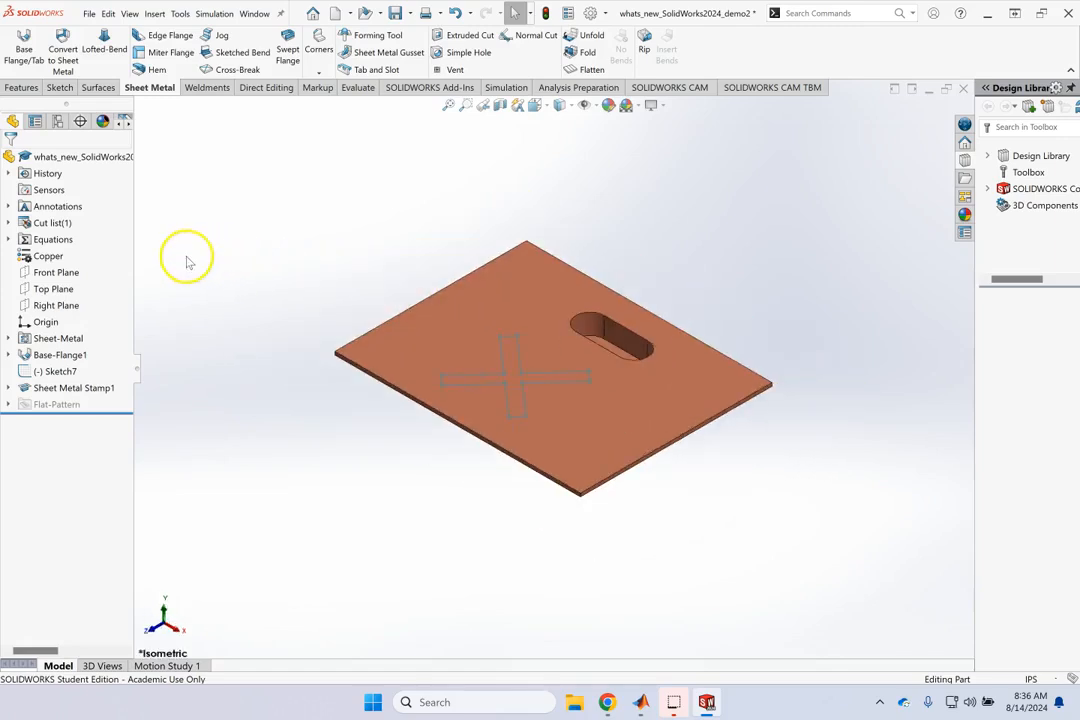
scroll(620, 340, down, 5)
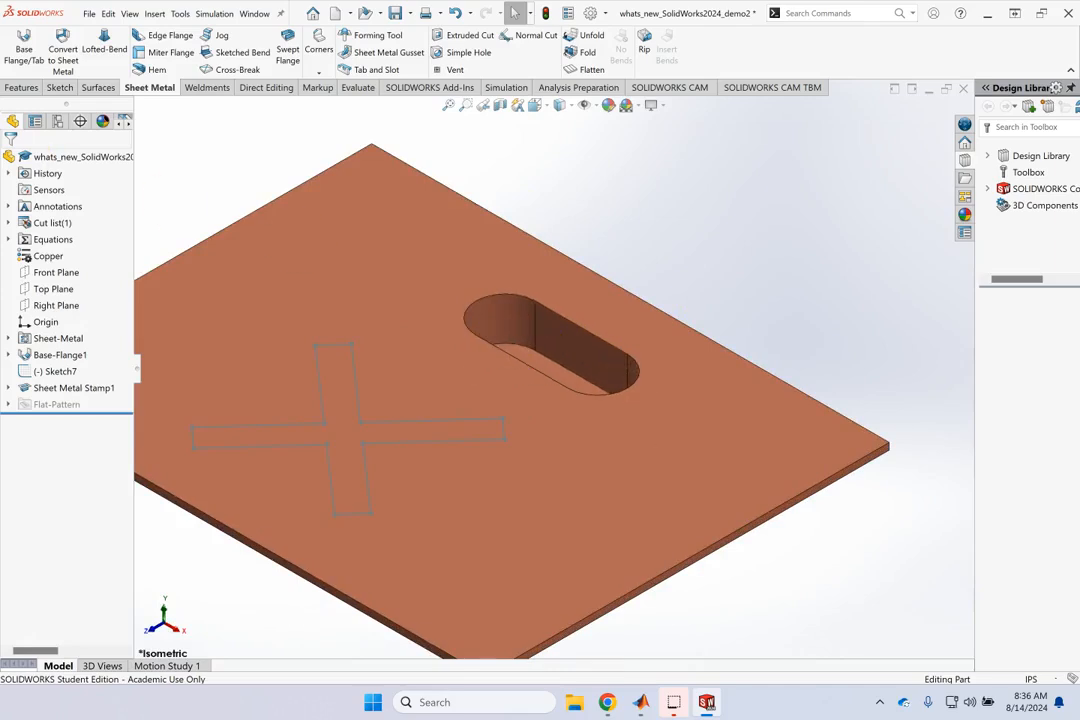
click(80, 388)
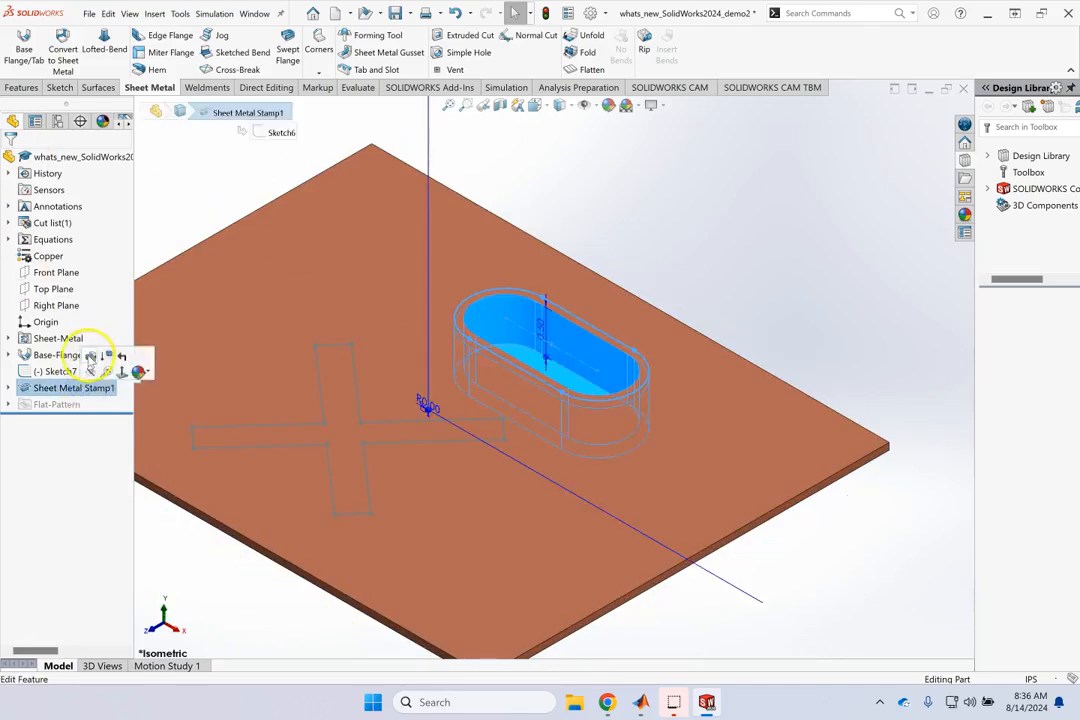
click(88, 357)
click(42, 268)
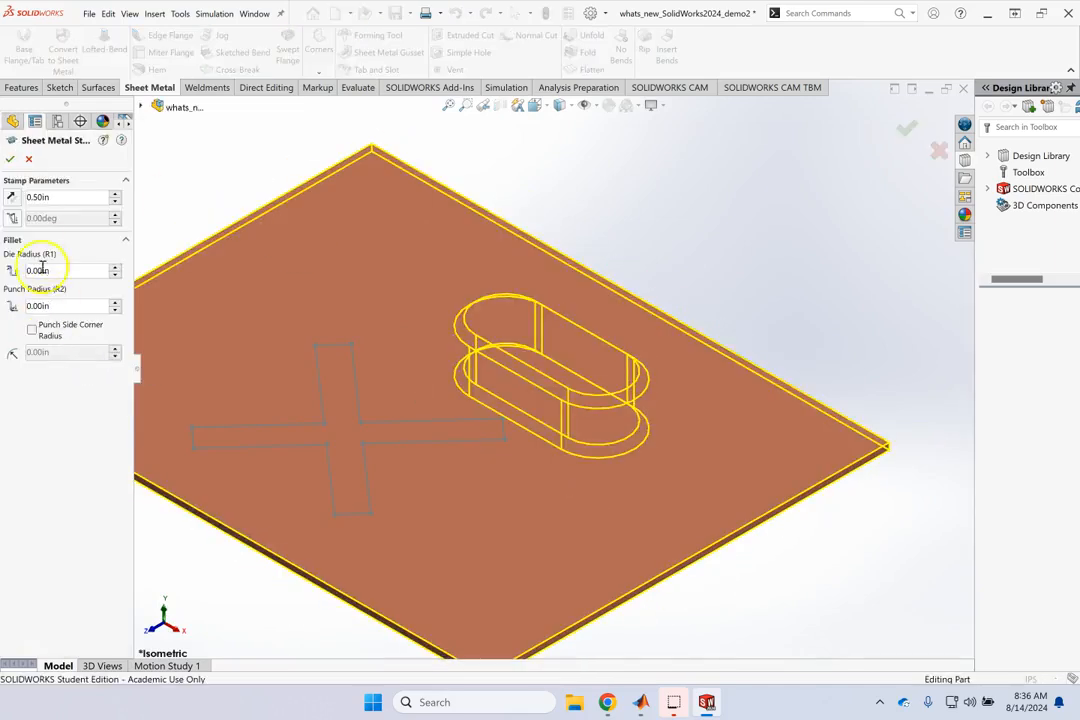
key(BackSpace)
text(5)
click(228, 159)
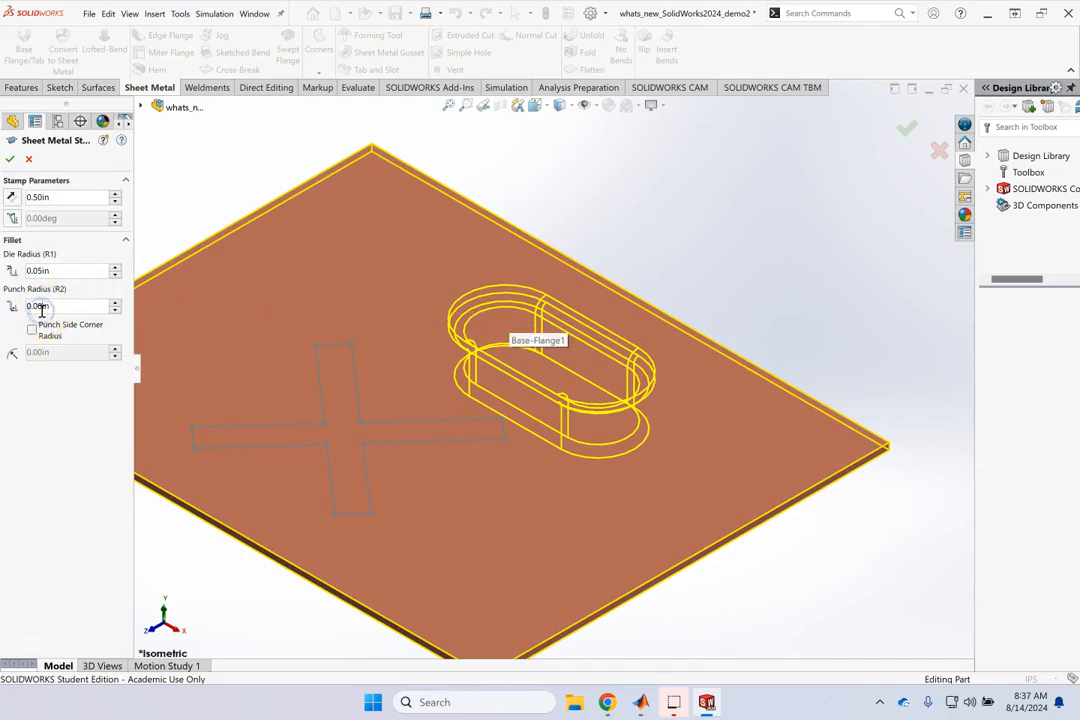
Step: Set the slot stamp's punch radius to 0.05 in, enable a 5-degree draft, and apply the changes
key(BackSpace)
text(5)
click(793, 565)
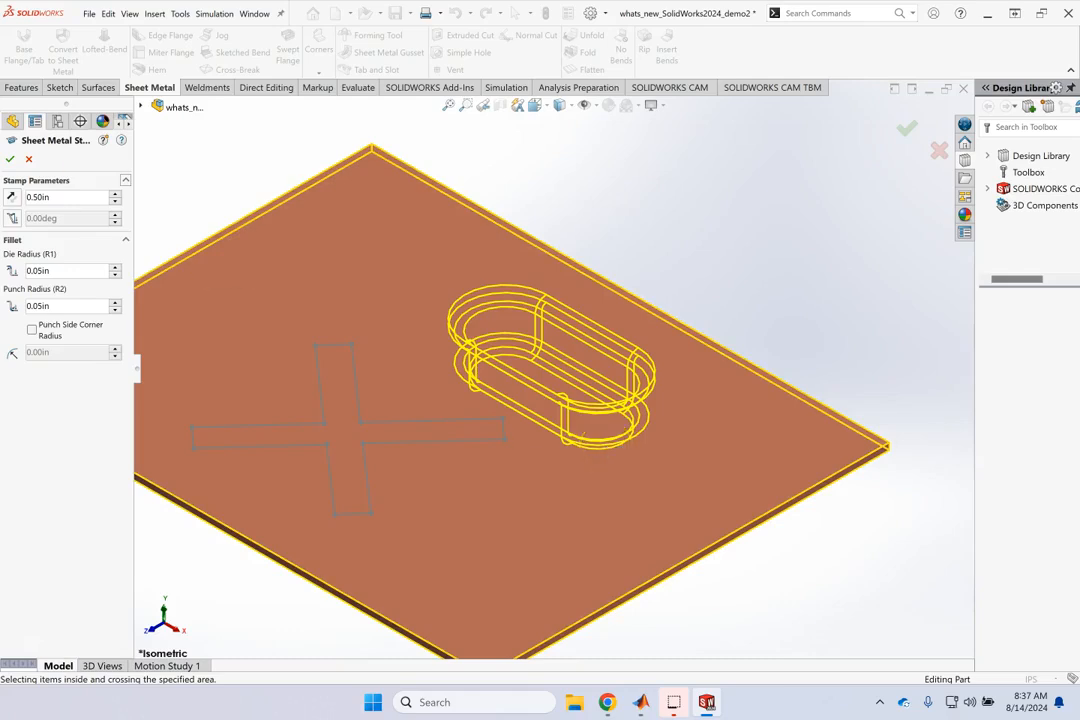
click(12, 218)
click(115, 214)
click(115, 214)
click(115, 214)
click(115, 214)
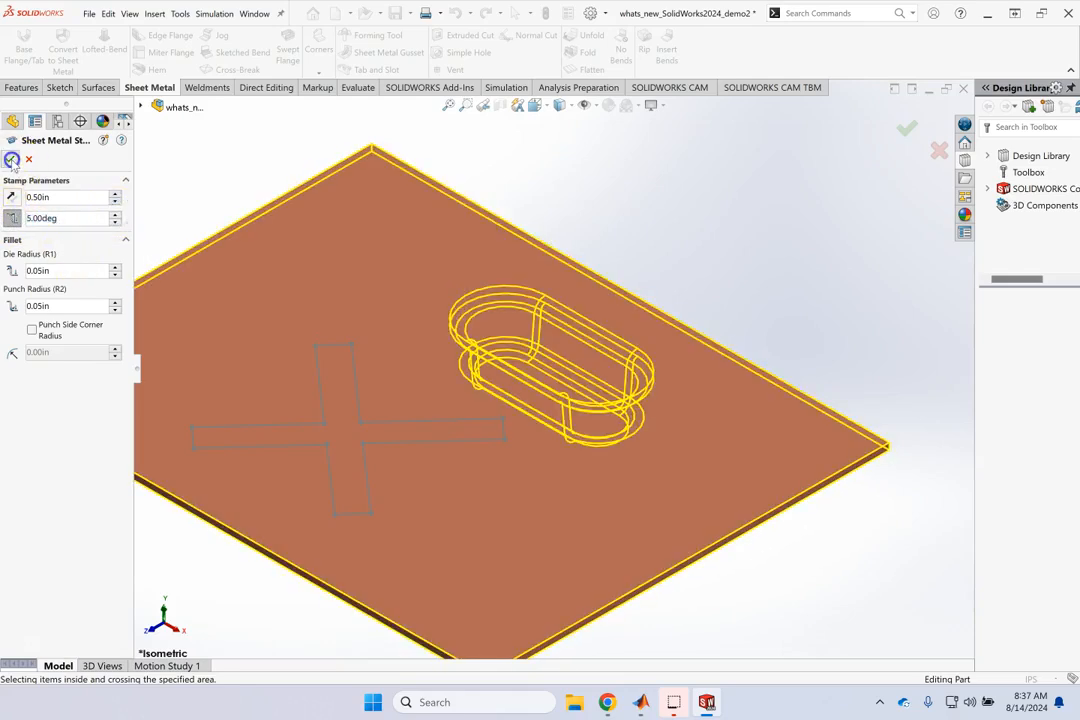
click(12, 161)
Step: Examine the slot stamp's fillets and drafted walls from several angles, including the Right view
click(836, 247)
key(z)
key(Up)
key(Up)
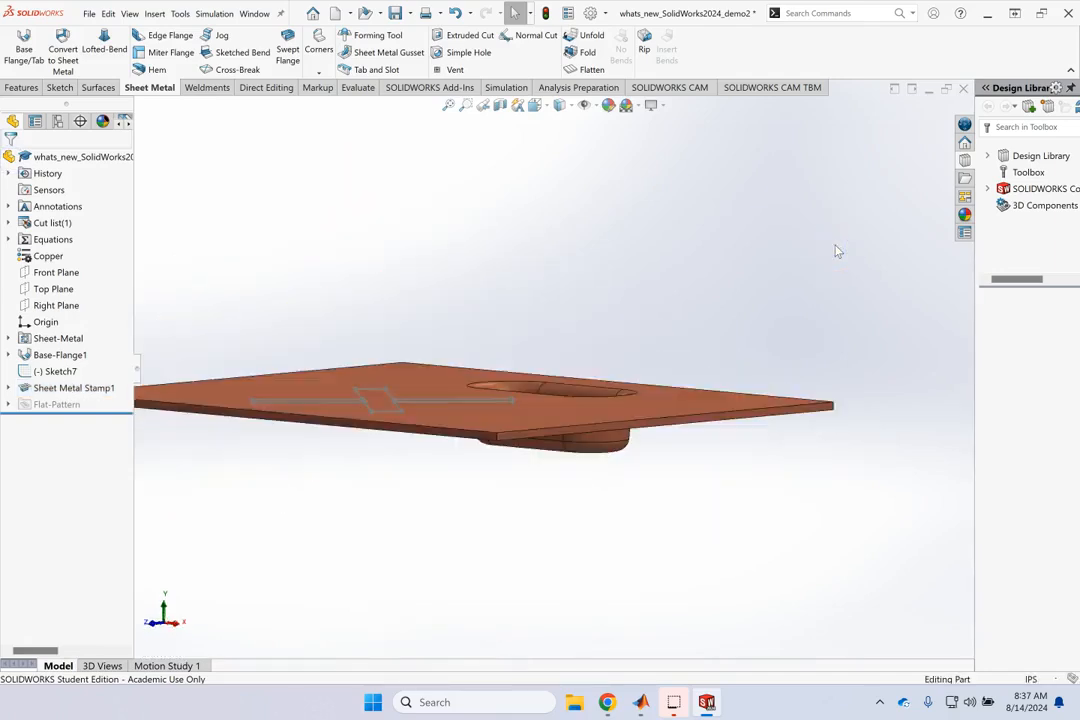
key(Up)
key(Left)
key(Left)
key(Left)
key(Down)
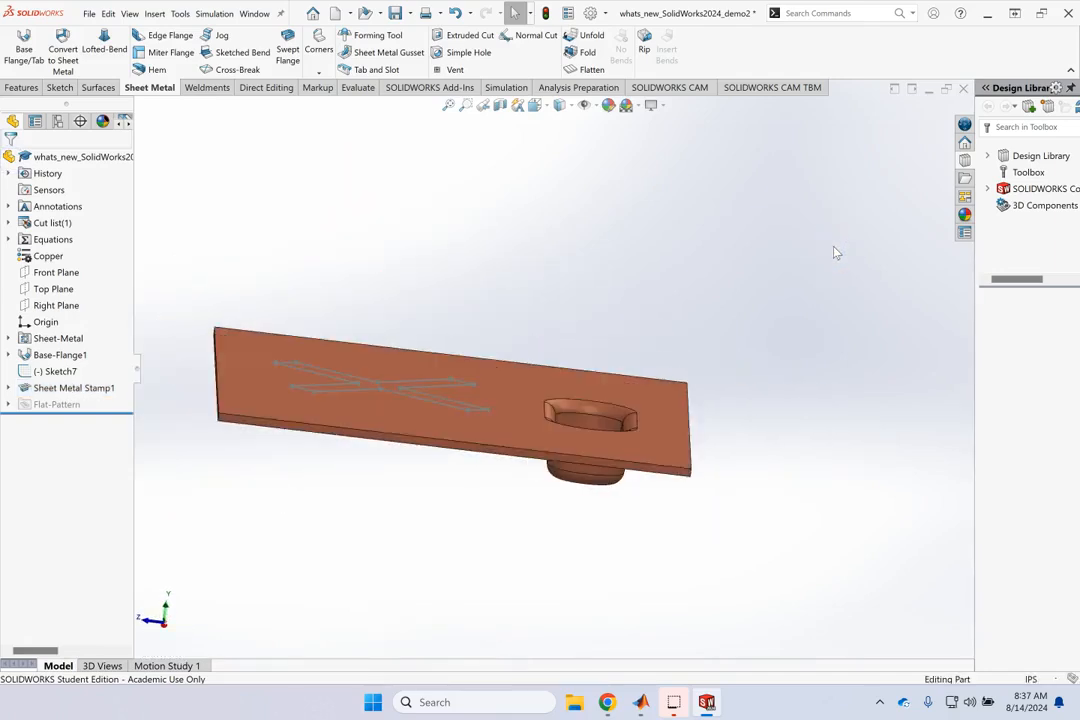
key(space)
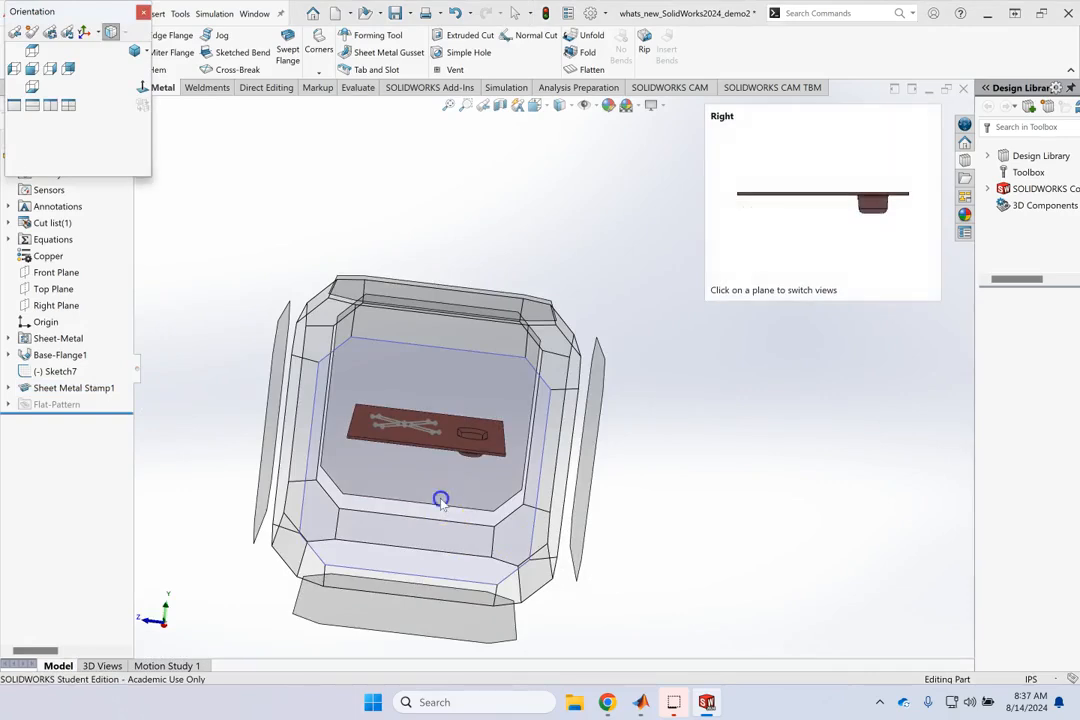
click(440, 500)
scroll(752, 431, down, 2)
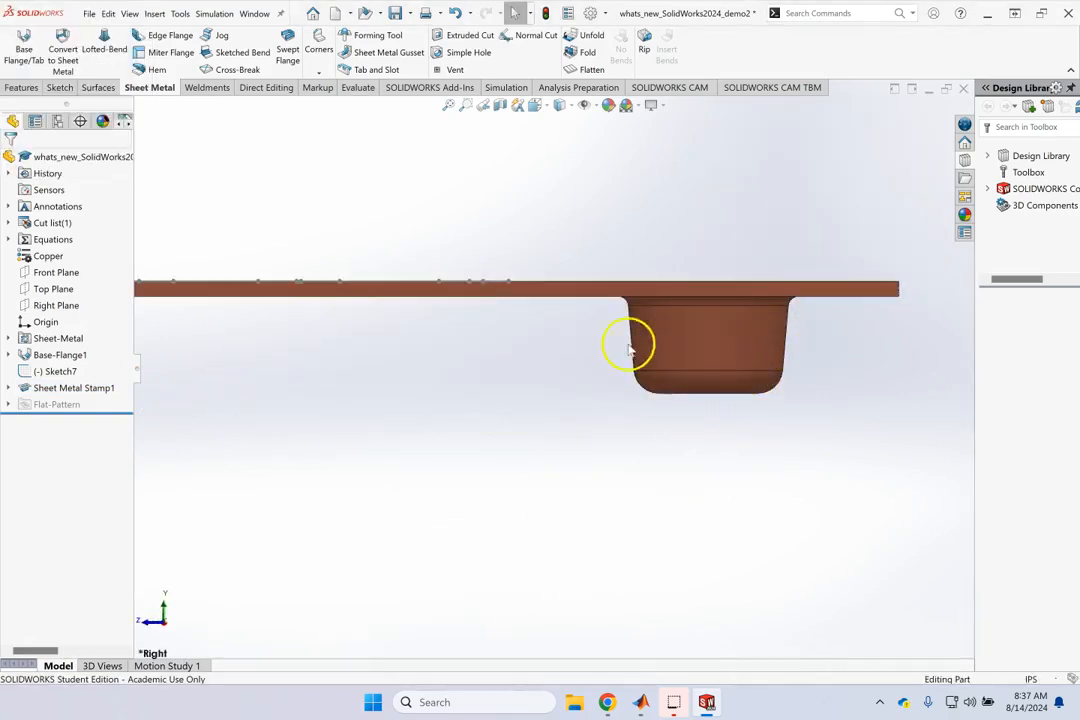
scroll(669, 412, up, 1)
key(Right)
key(Down)
key(Down)
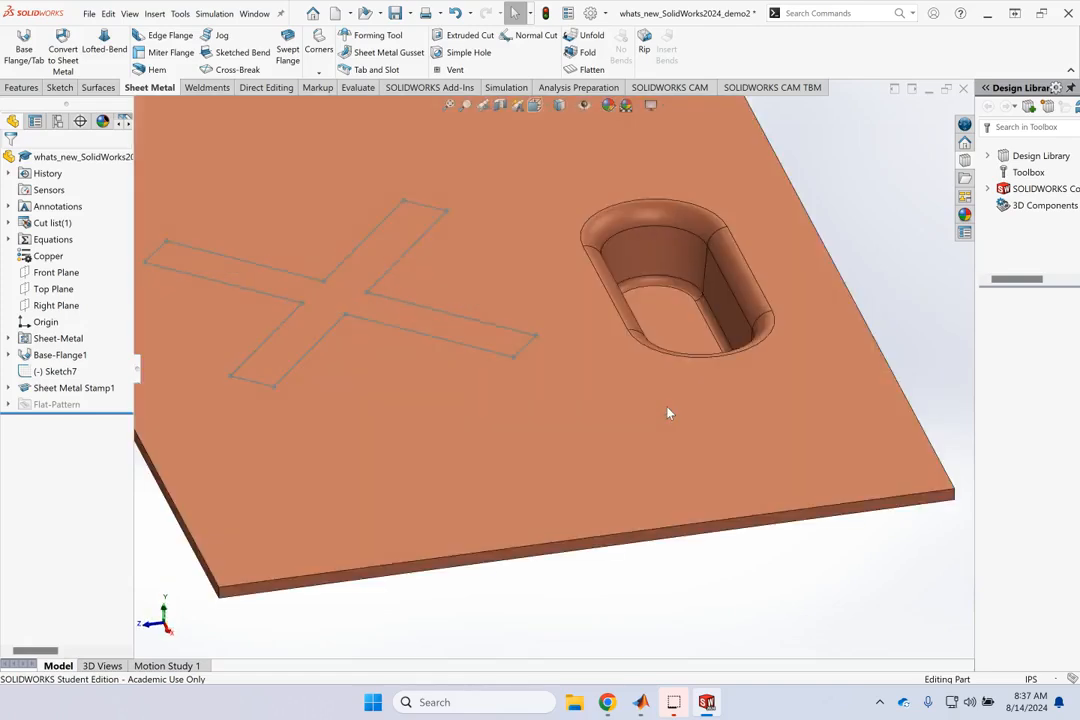
key(ctrl+4)
key(ctrl+7)
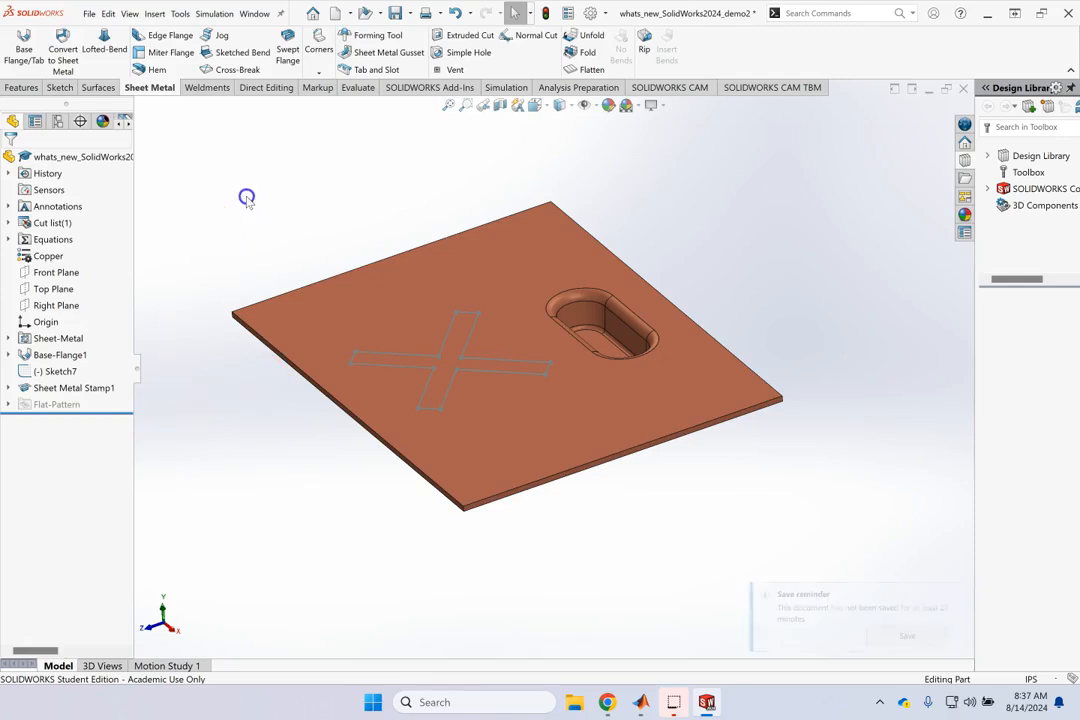
Step: Start a sheet metal Stamp from the X-shaped sketch and set its depth to 0.30 in
click(60, 371)
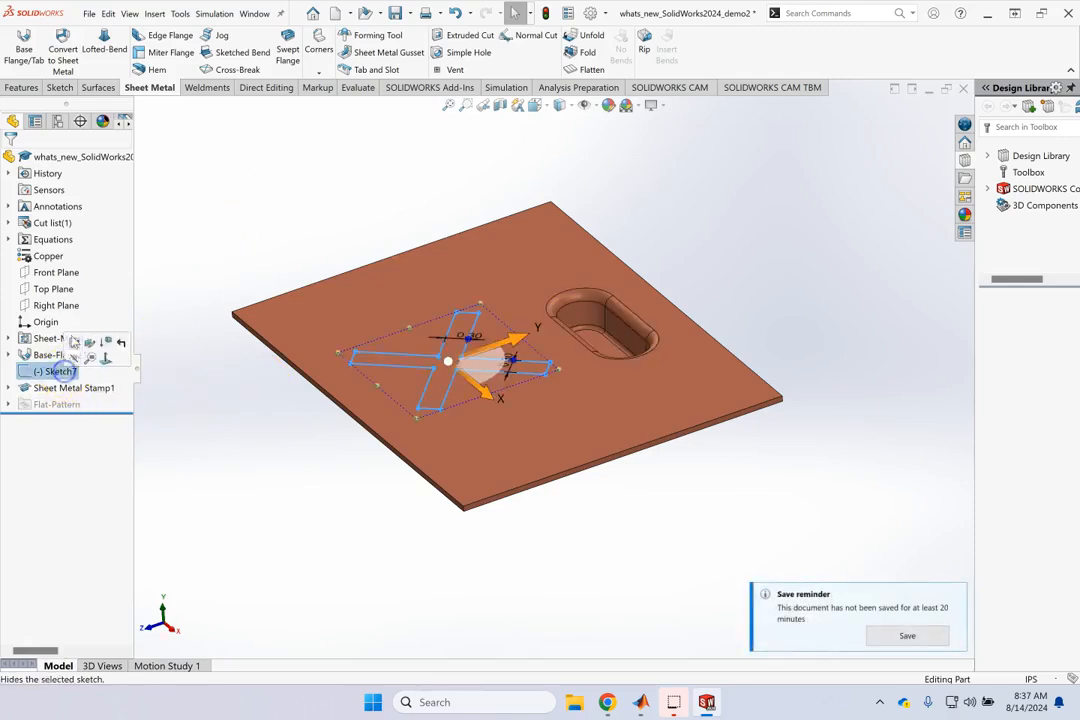
click(157, 14)
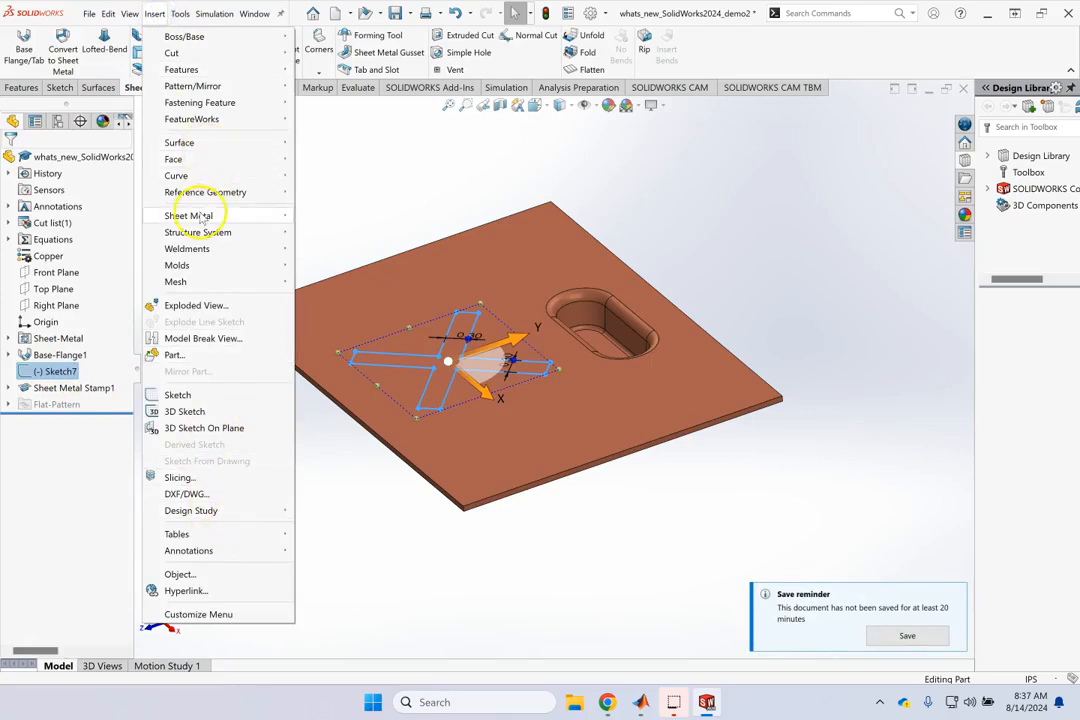
mouse_move(205, 215)
click(340, 610)
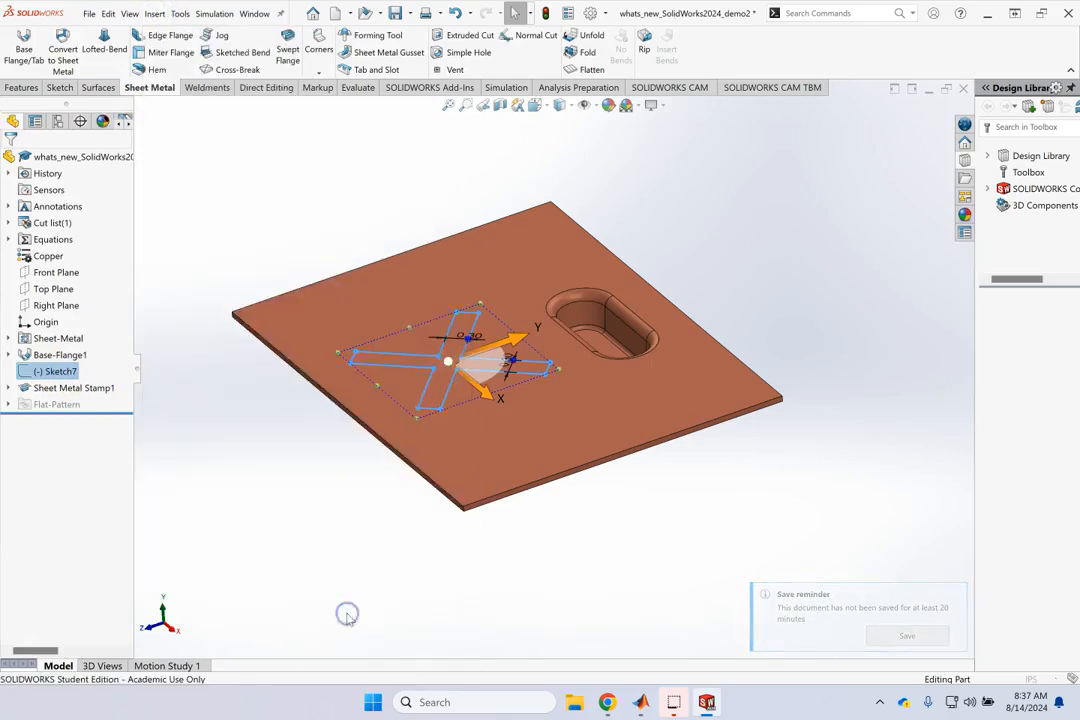
double_click(95, 199)
text(0.30in)
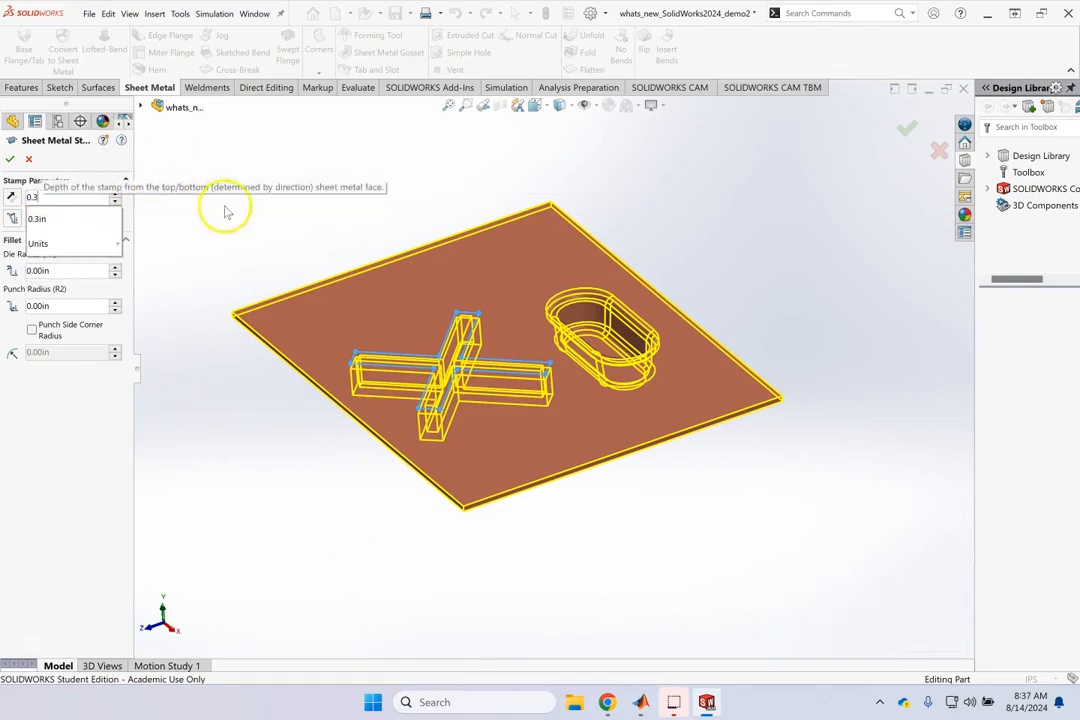
click(260, 224)
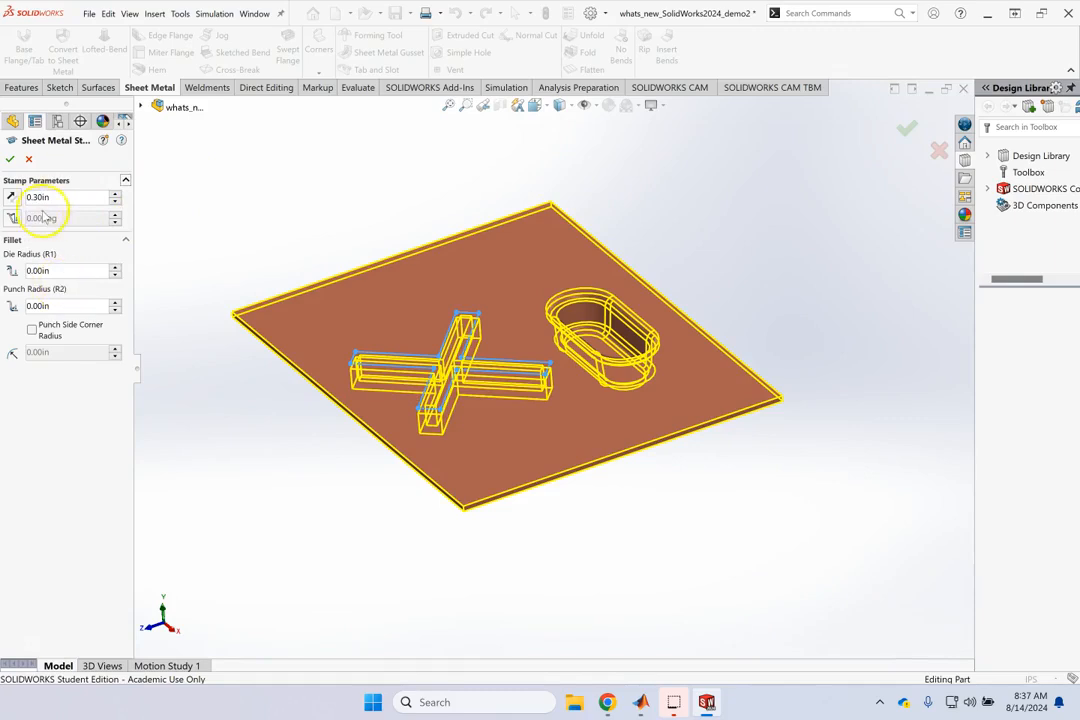
Step: Reduce the X-shaped stamp's depth to 0.20 in
click(40, 198)
text(0.2)
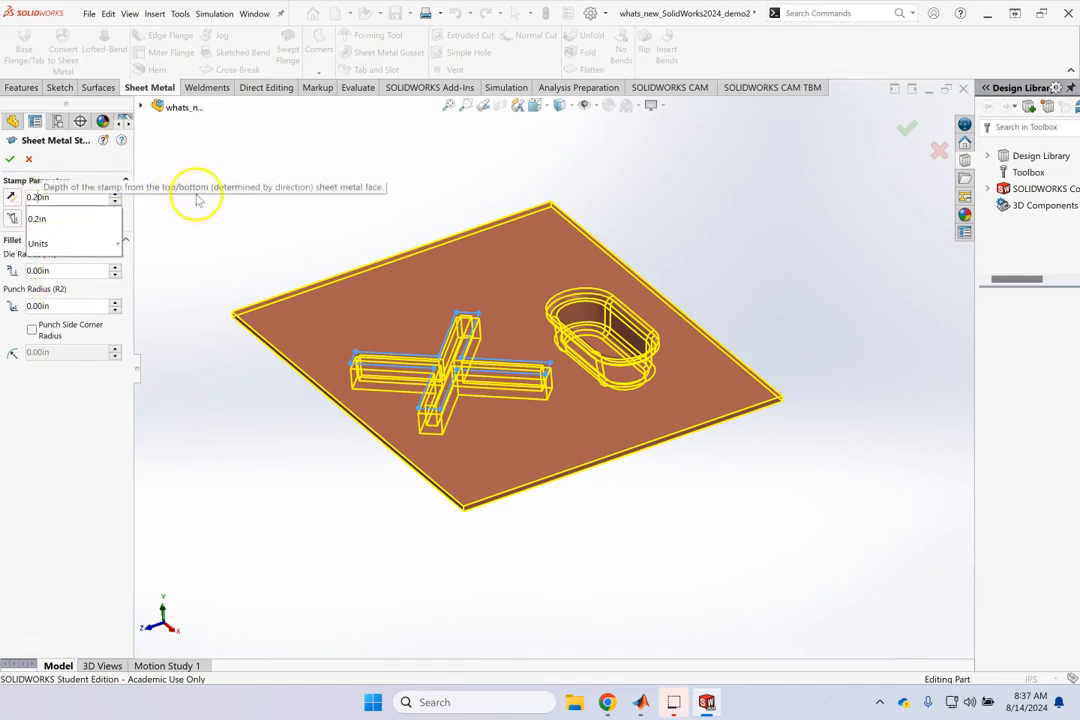
click(272, 240)
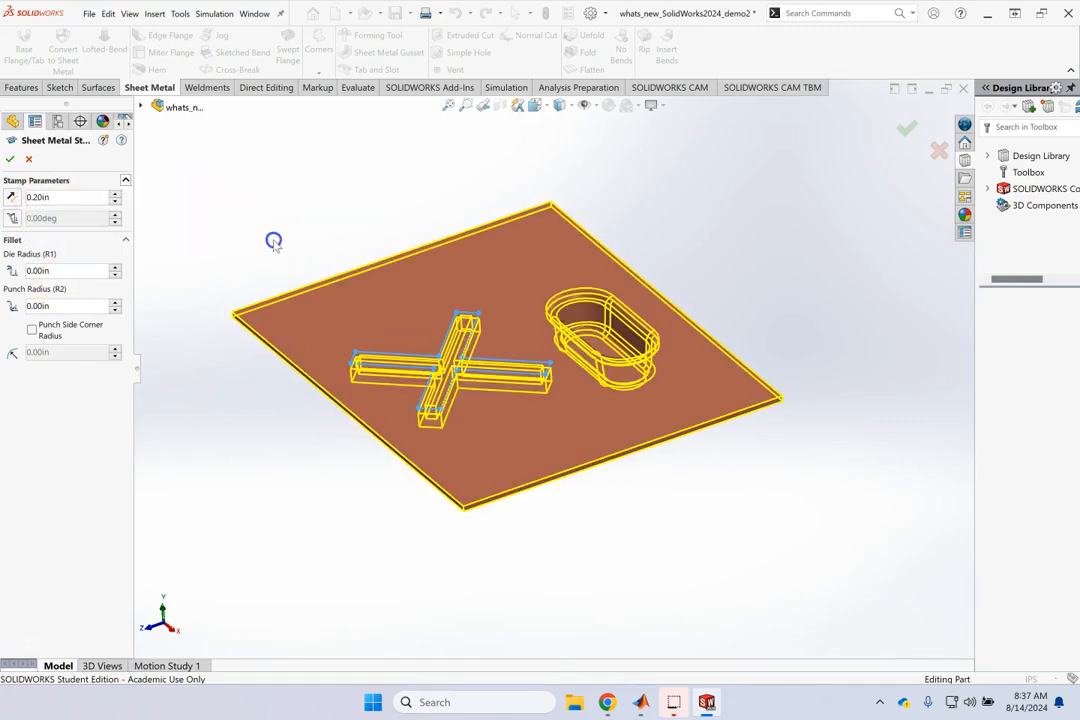
Step: Set the X-shaped stamp's die radius and punch radius to 0.02 in each and create the feature
click(43, 271)
text(0.02)
click(213, 287)
double_click(38, 305)
click(299, 253)
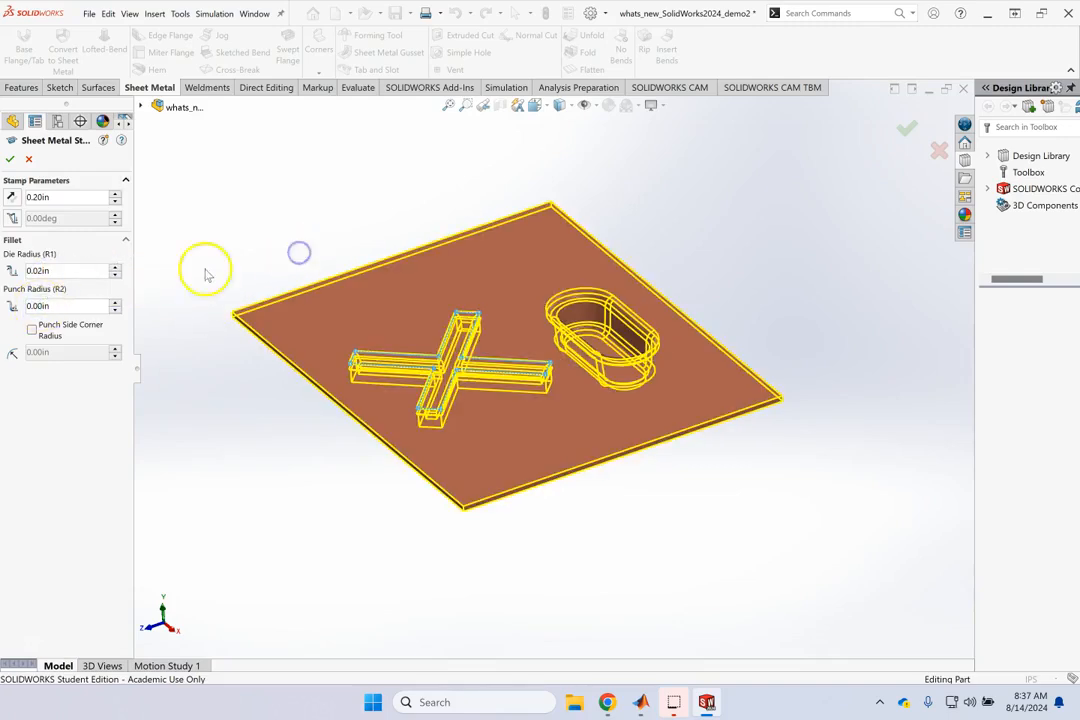
right_click(43, 305)
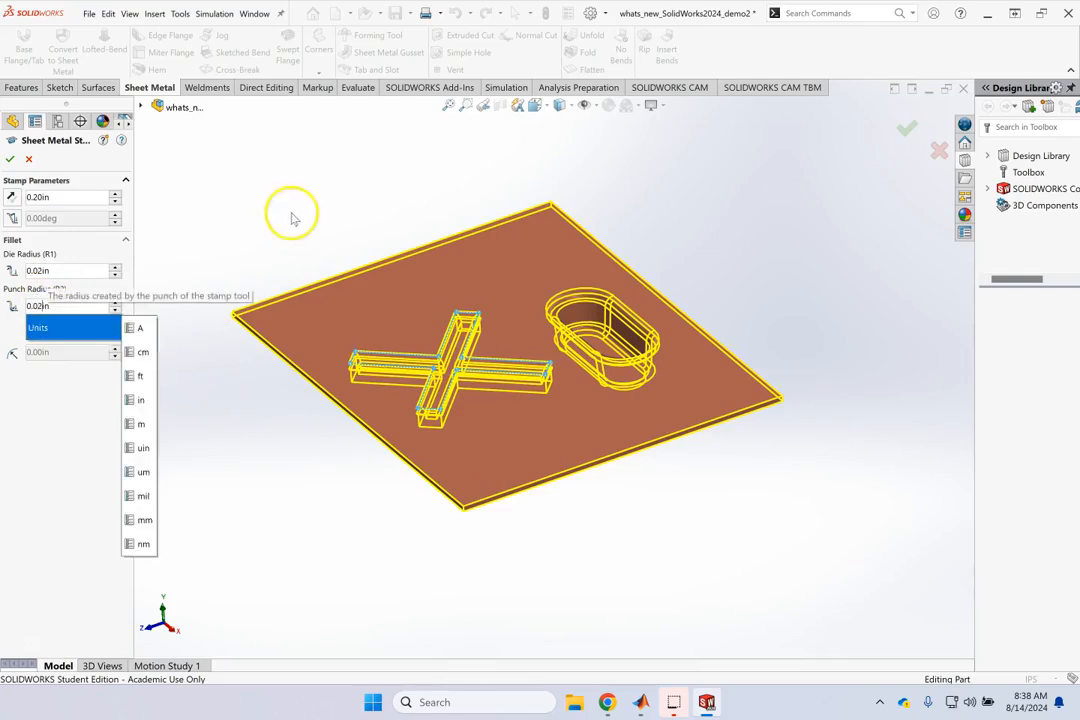
click(248, 202)
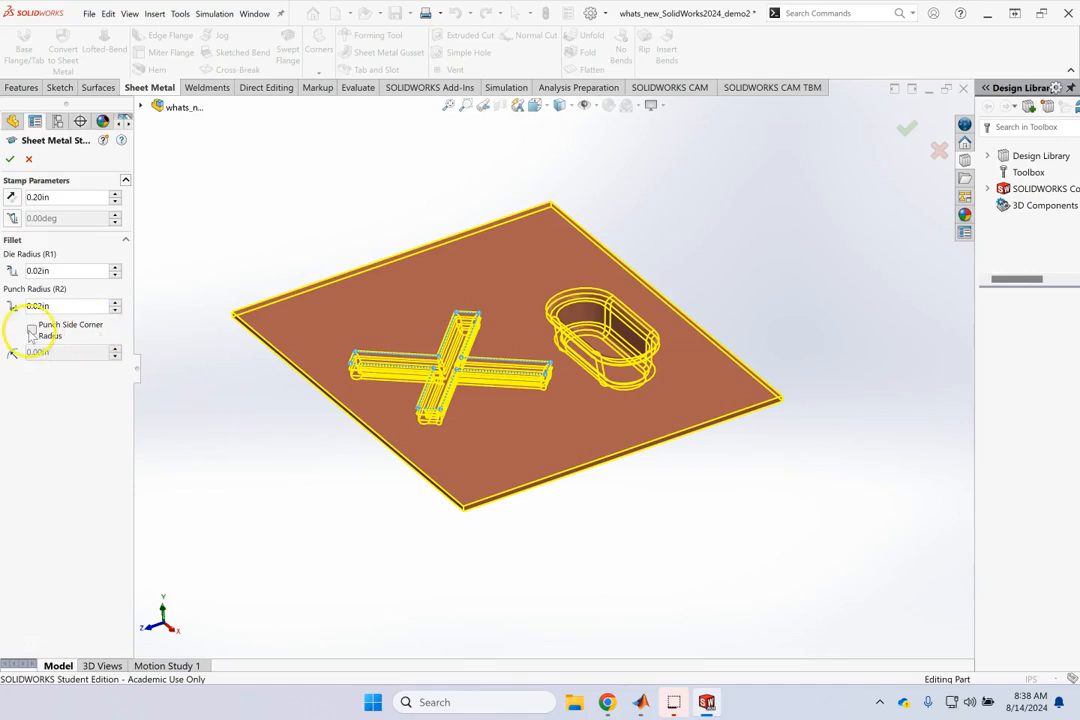
click(10, 159)
Step: Examine the X-shaped and slot stamps from the sheet's underside and from above in an isometric view
click(366, 184)
key(Up)
key(Up)
key(Up)
key(Up)
key(Up)
key(Up)
key(Up)
key(Up)
key(Up)
key(Up)
key(Up)
key(Up)
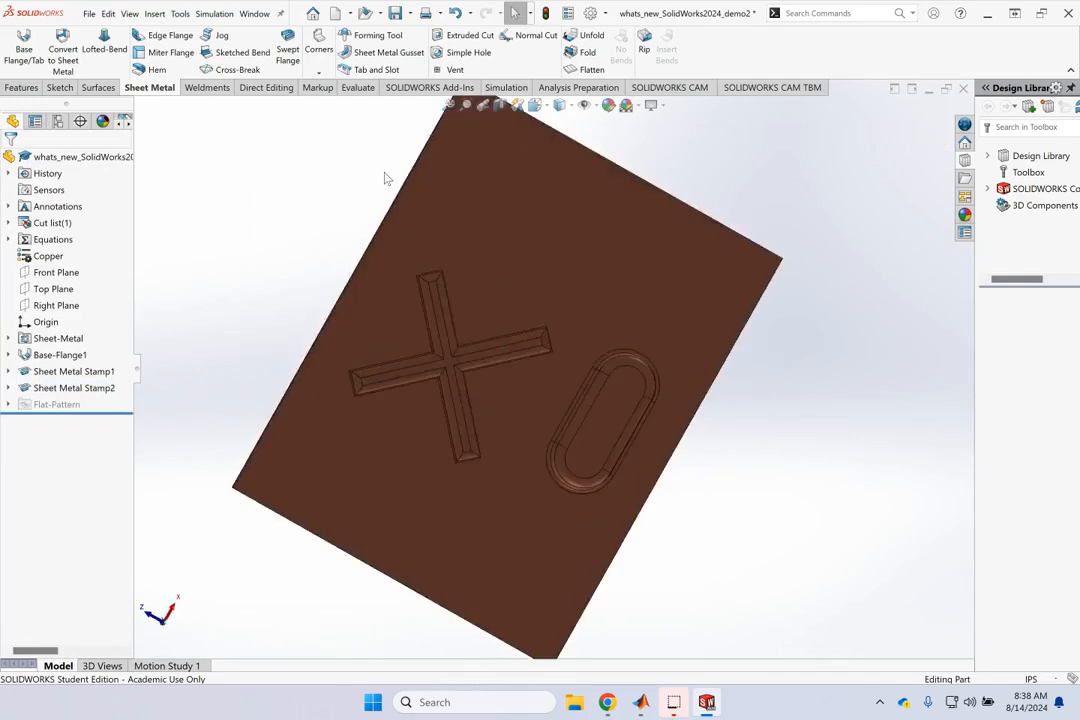
scroll(478, 391, down, 4)
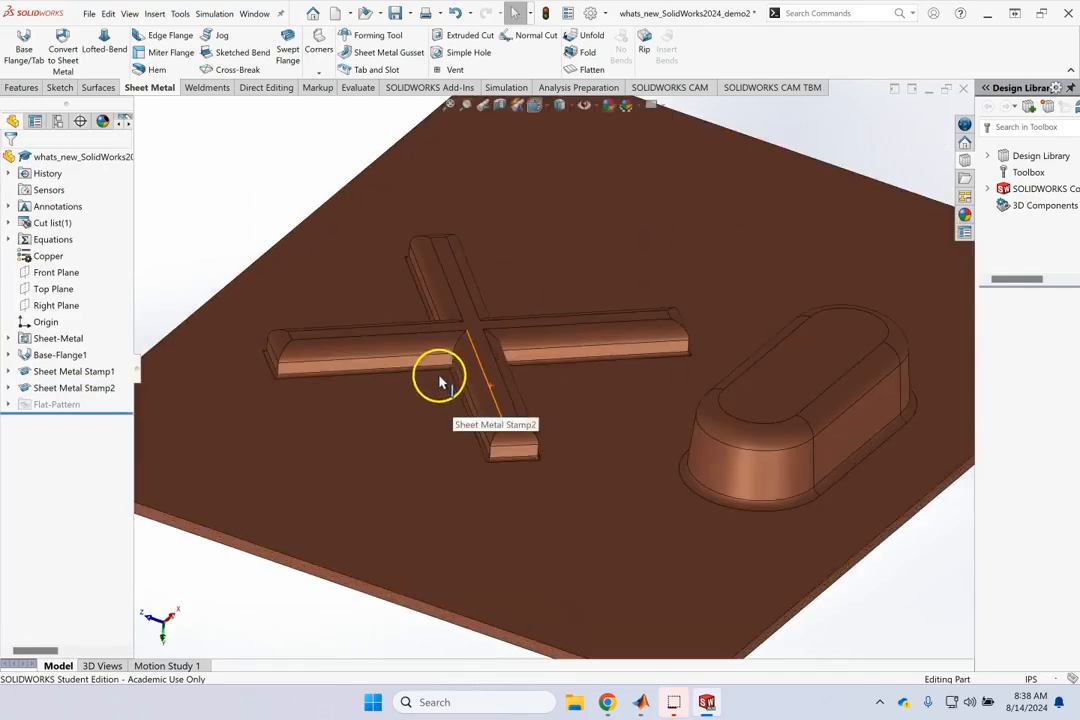
scroll(428, 356, up, 3)
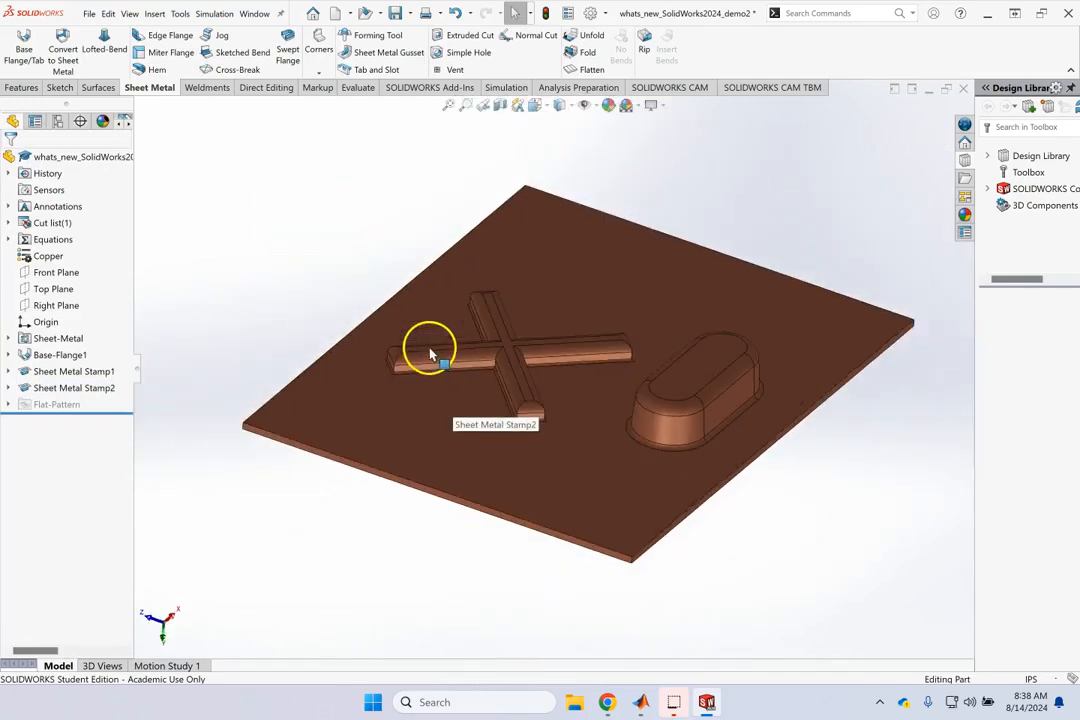
key(Down)
key(Down)
key(Down)
key(Down)
key(ctrl+7)
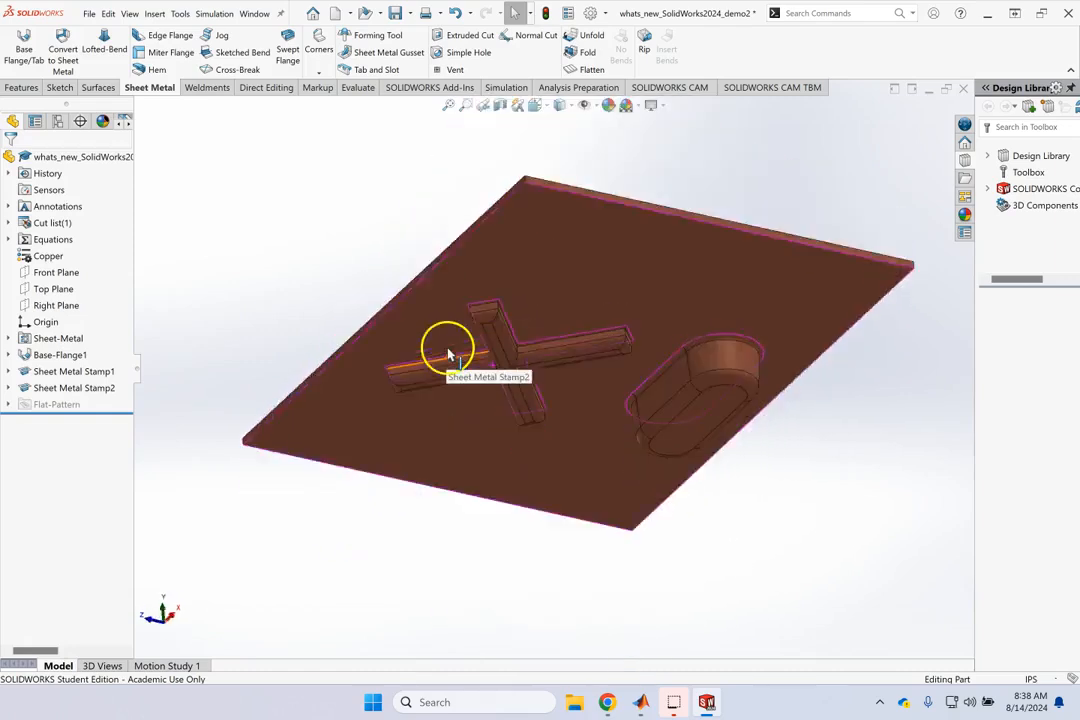
scroll(236, 185, up, 5)
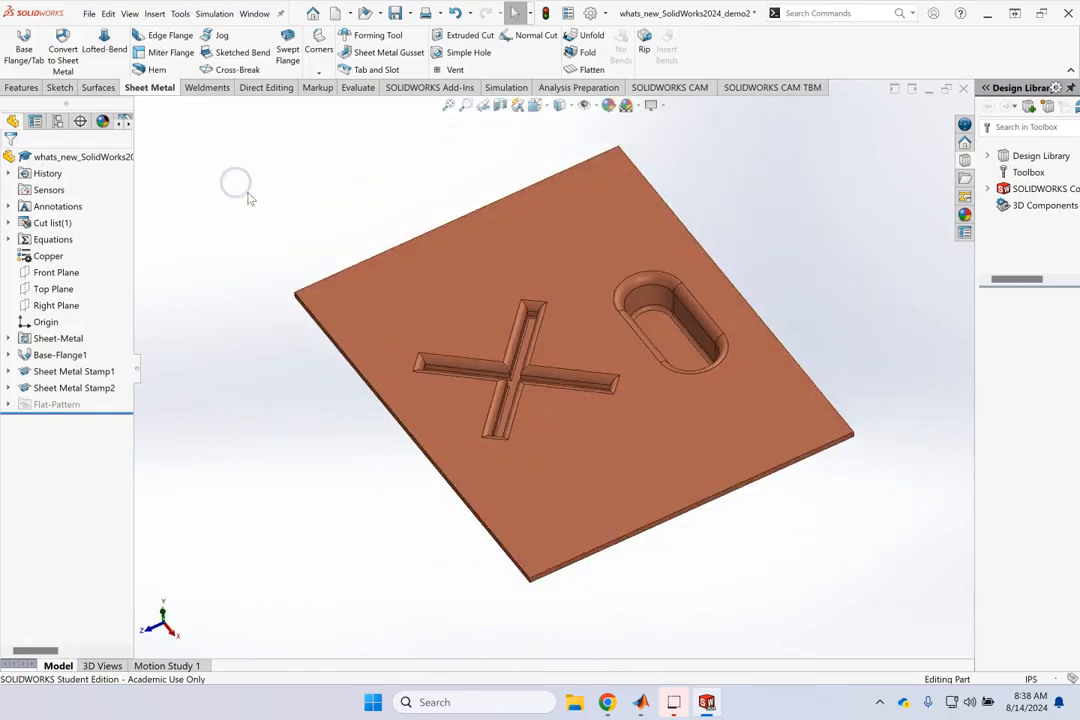
key(Down)
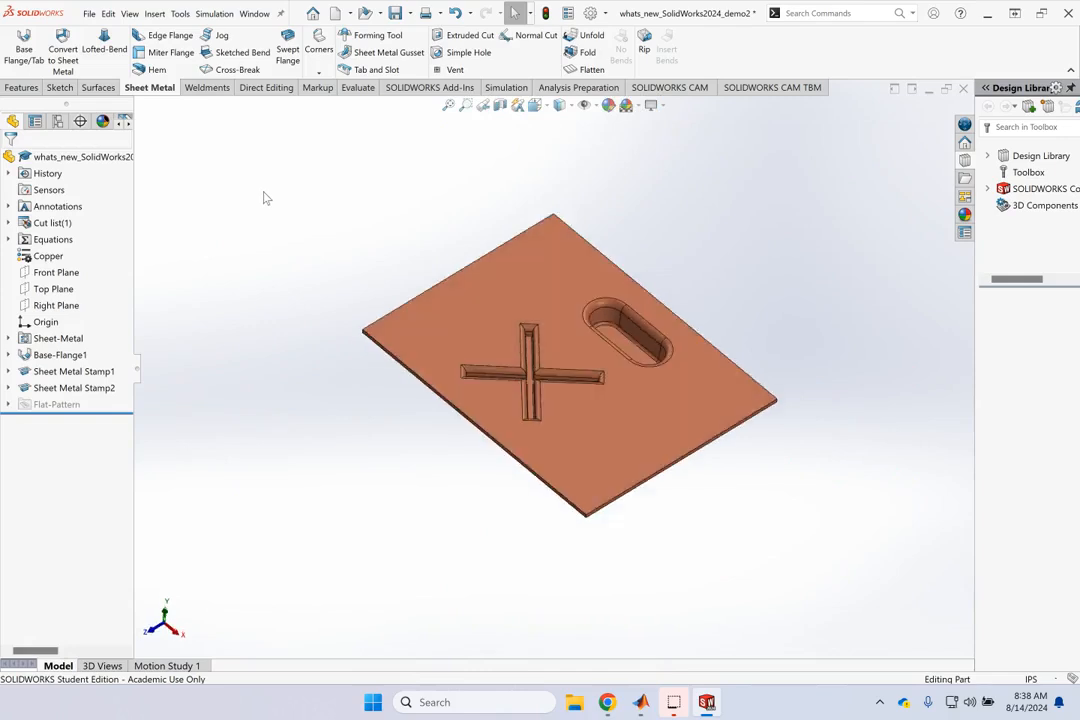
key(Left)
middle_drag(430, 300, 882, 242)
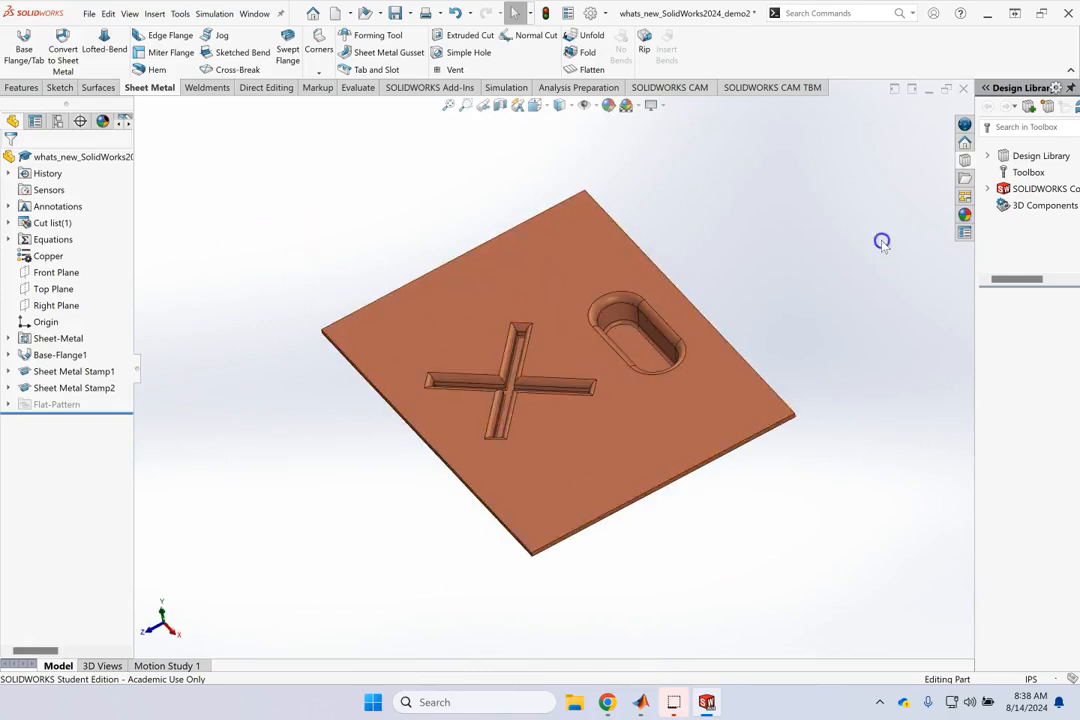